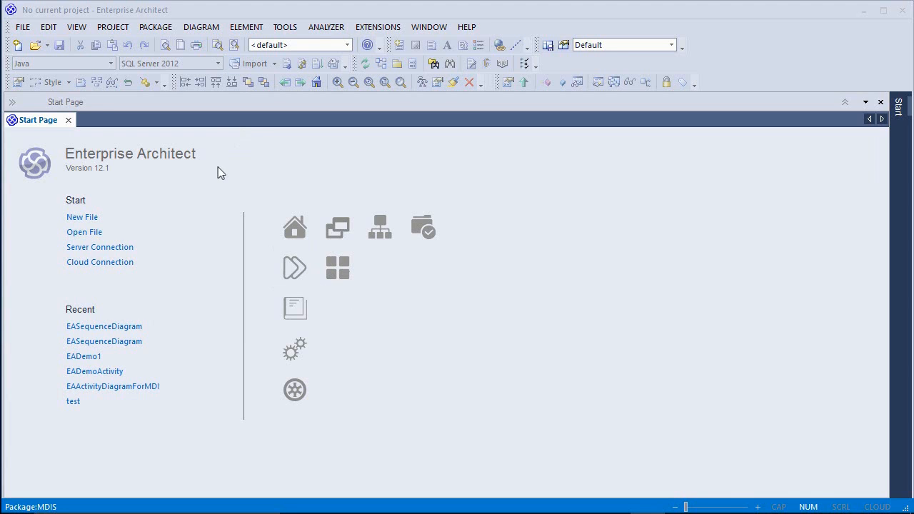
Step: Create a new project file named EASeqDiagramForMDIS01 in the EA Demos folder, without applying any model pattern
{"action": "left_click", "coordinate": [22, 28]}
{"action": "left_click", "coordinate": [31, 46]}
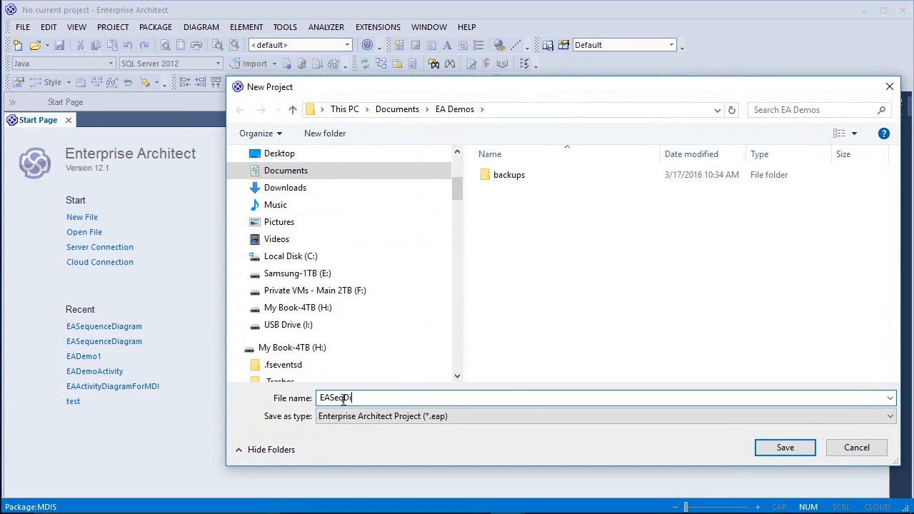
{"action": "type", "text": "EASeqDiagramForMD"}
{"action": "left_click", "coordinate": [781, 448]}
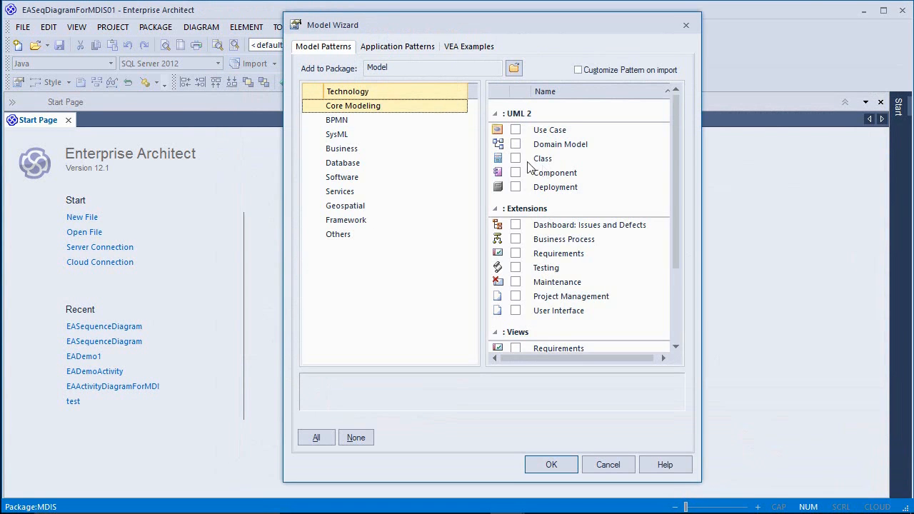
{"action": "left_click", "coordinate": [607, 464]}
Step: Show the Project Browser and add a package named MDIS under the Model root, with Package Only as initial content
{"action": "left_click", "coordinate": [77, 28]}
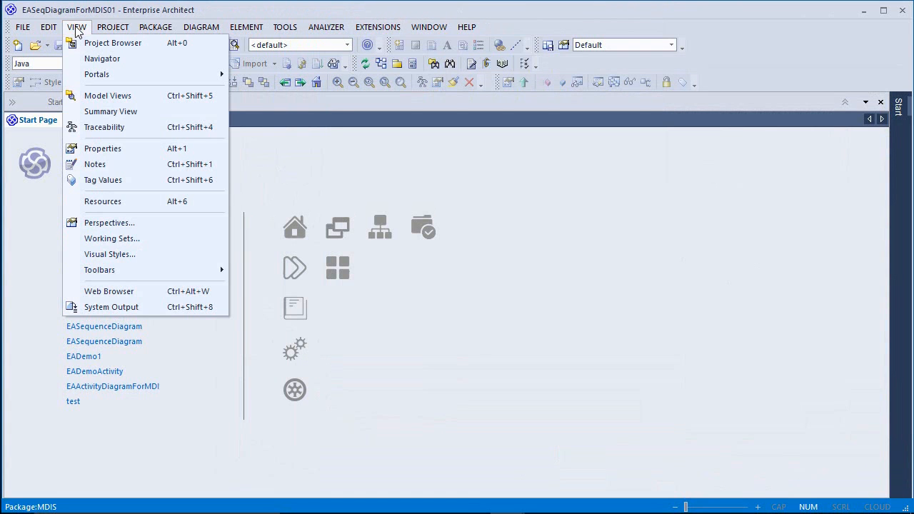
{"action": "left_click", "coordinate": [125, 45]}
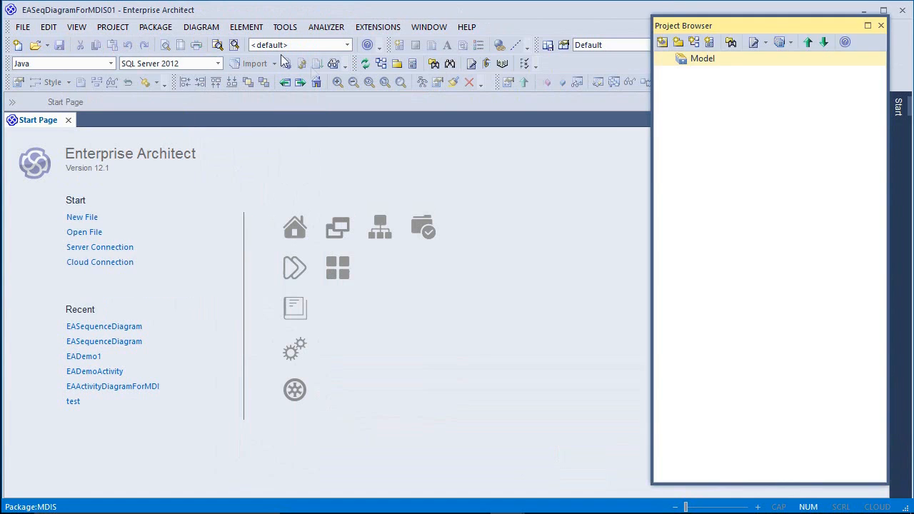
{"action": "left_click", "coordinate": [678, 44]}
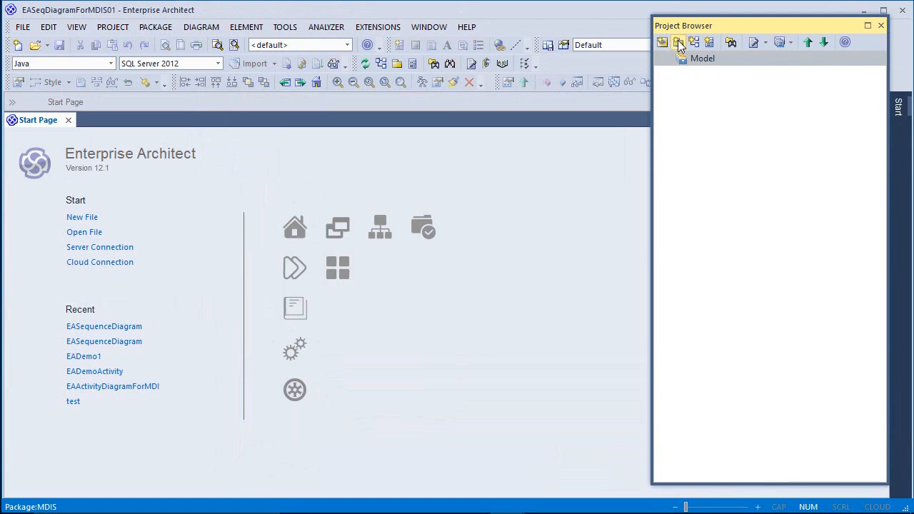
{"action": "type", "text": "MDIS"}
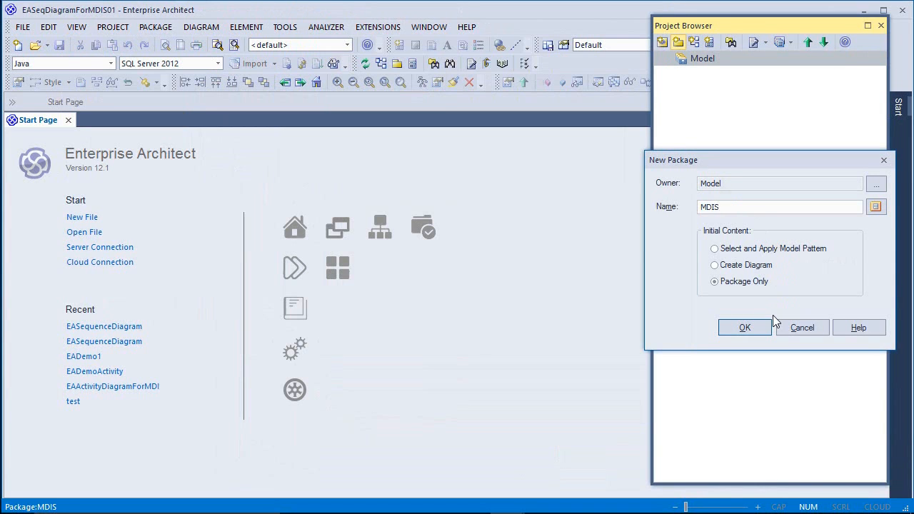
{"action": "left_click", "coordinate": [748, 328]}
Step: Add a UML Behavioral Sequence diagram named "Submit Request For A Mobile Device" to the MDIS package
{"action": "right_click", "coordinate": [703, 83]}
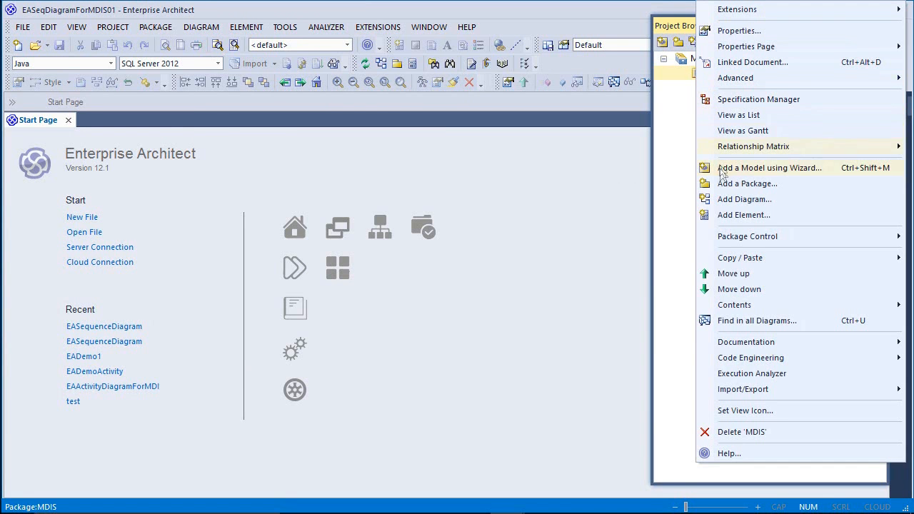
{"action": "left_click", "coordinate": [743, 199]}
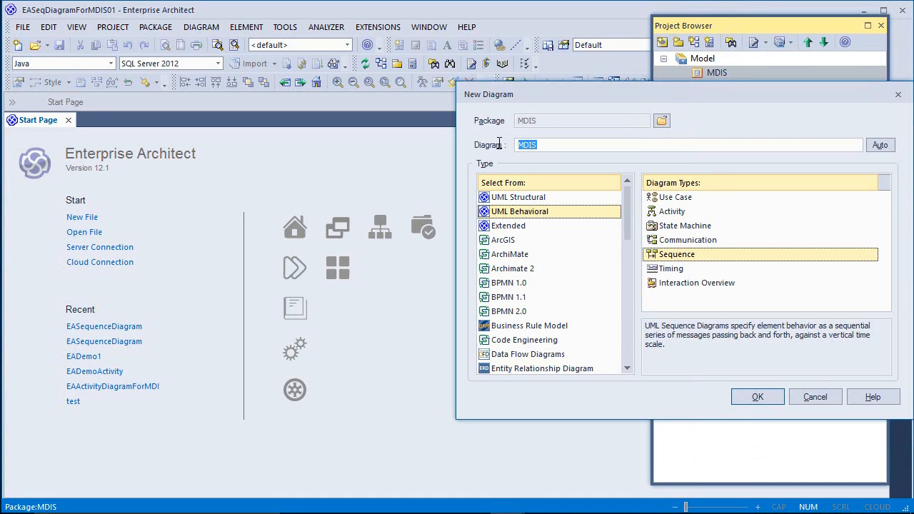
{"action": "type", "text": "S"}
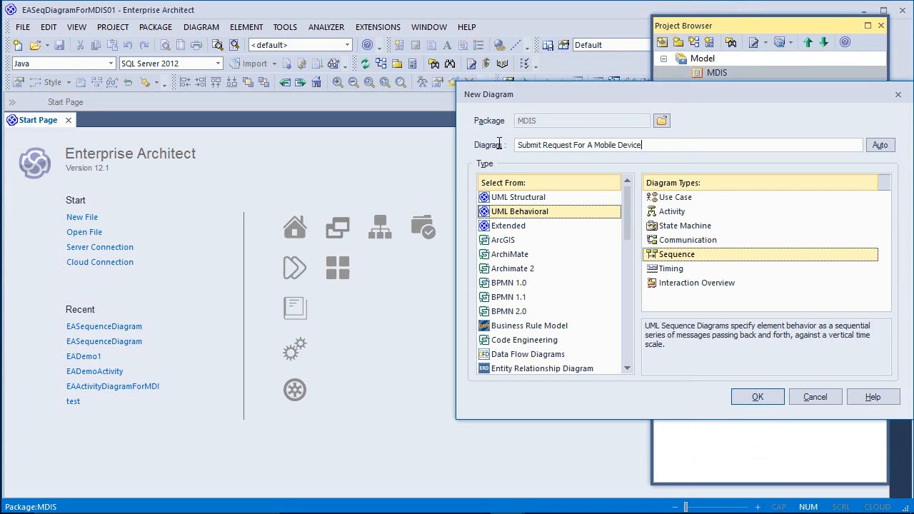
{"action": "left_click", "coordinate": [525, 215]}
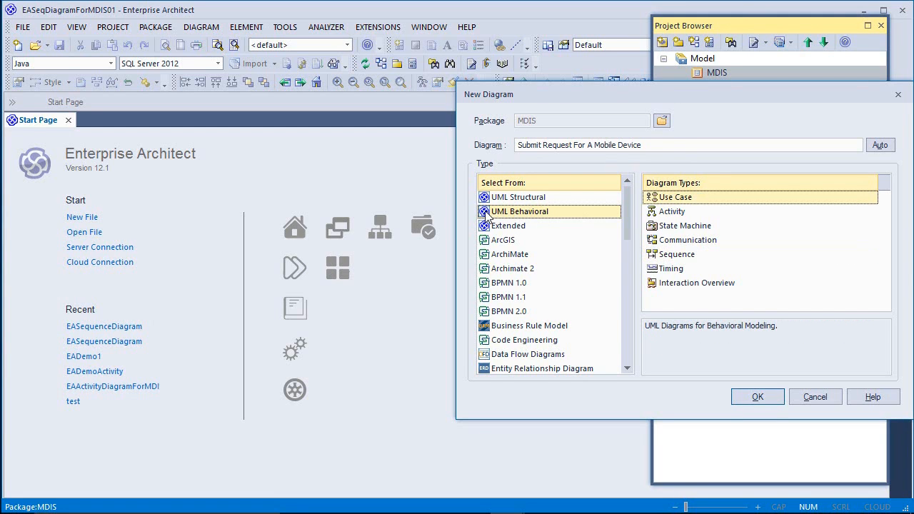
{"action": "left_click", "coordinate": [664, 257]}
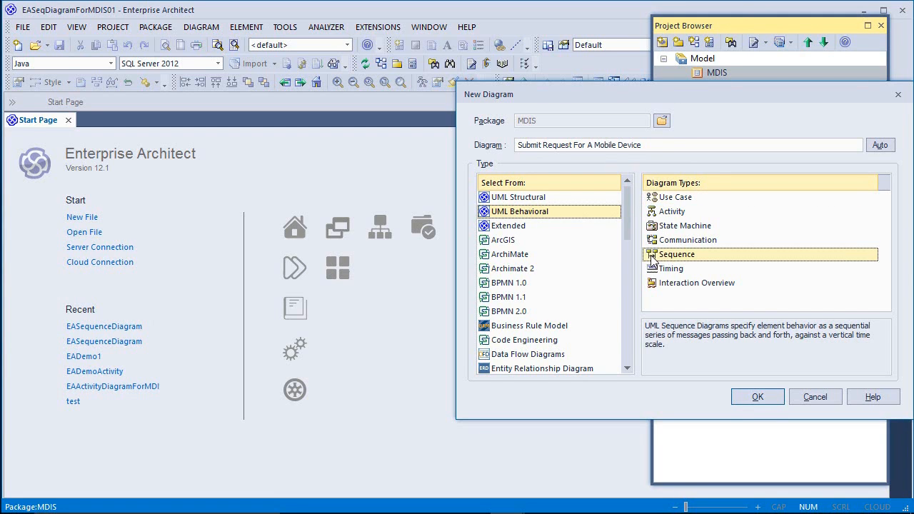
{"action": "left_click", "coordinate": [750, 402]}
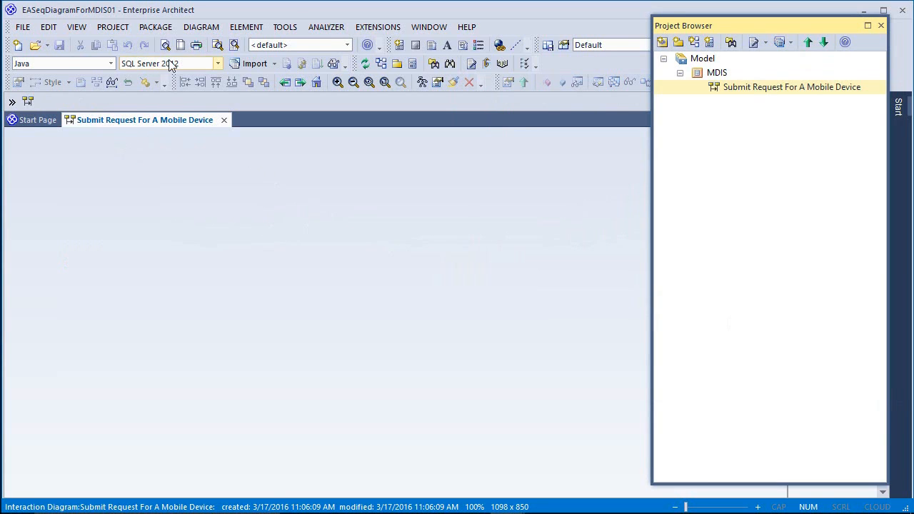
Step: Show the diagram toolbox and place an actor named Employee at the upper left of the sequence diagram
{"action": "left_click", "coordinate": [201, 27]}
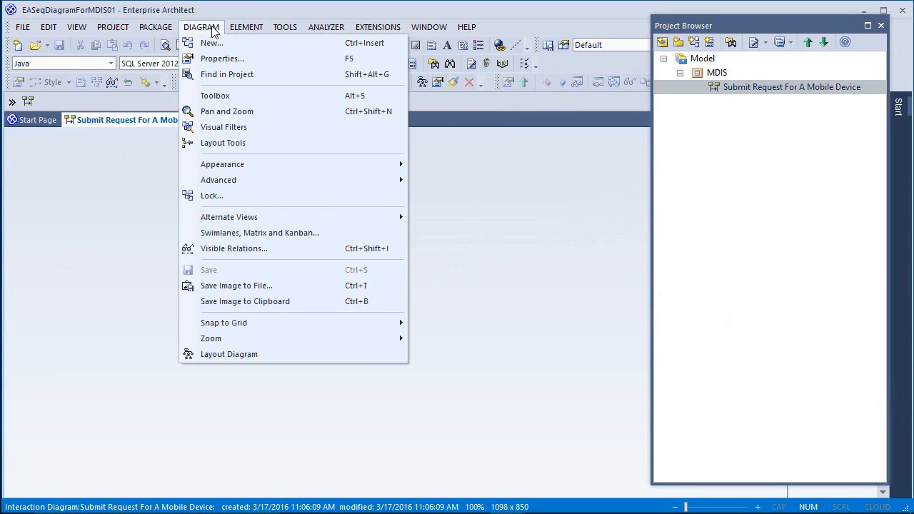
{"action": "left_click", "coordinate": [217, 95]}
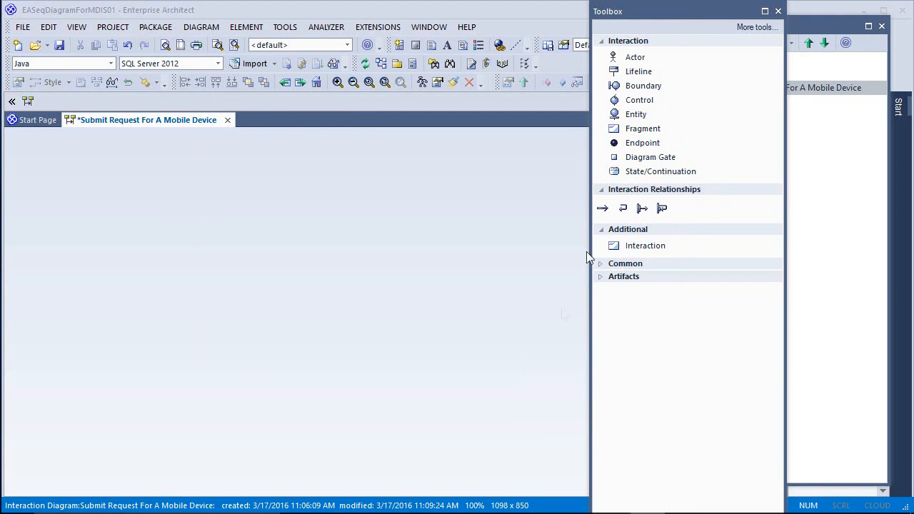
{"action": "left_click", "coordinate": [619, 62]}
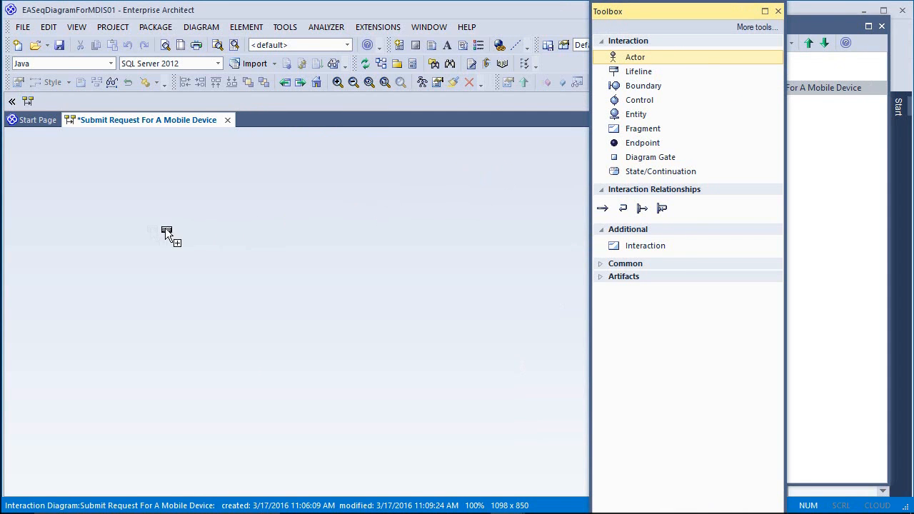
{"action": "left_click", "coordinate": [53, 200]}
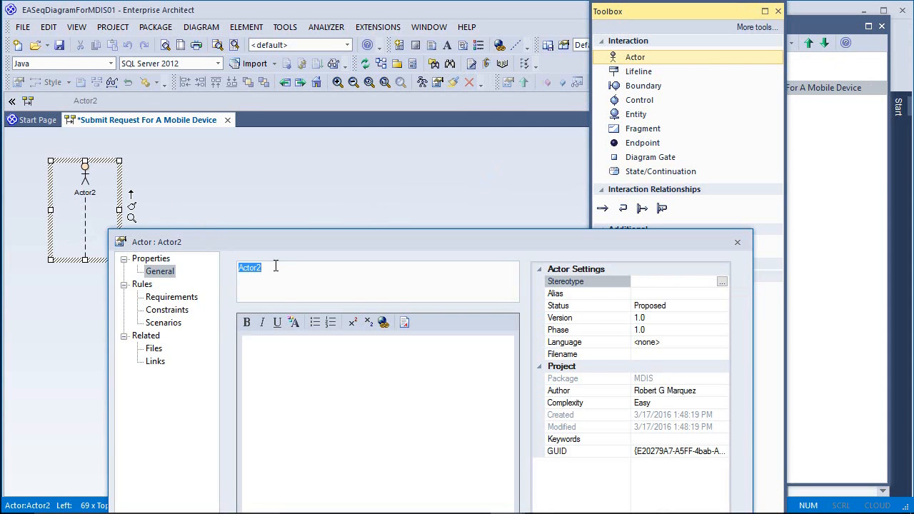
{"action": "type", "text": "Employee"}
{"action": "left_click_drag", "start_coordinate": [272, 241], "coordinate": [294, 103]}
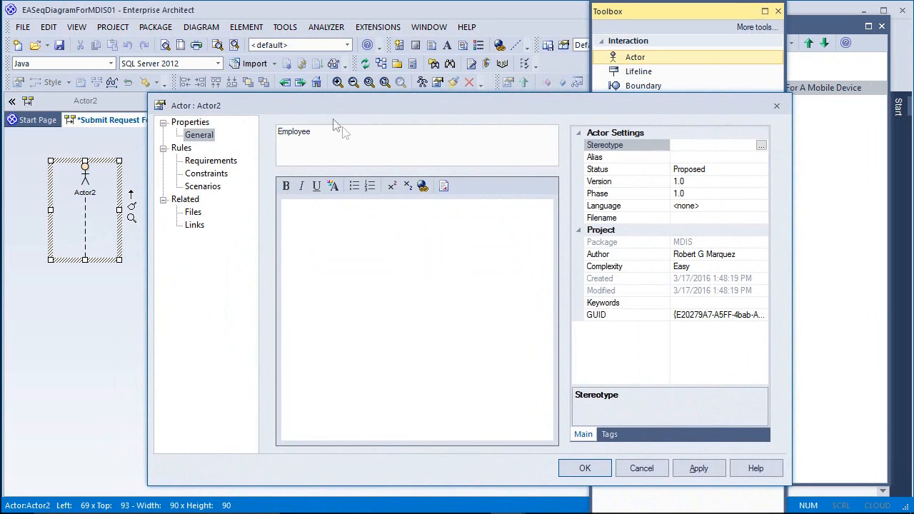
{"action": "left_click", "coordinate": [583, 469]}
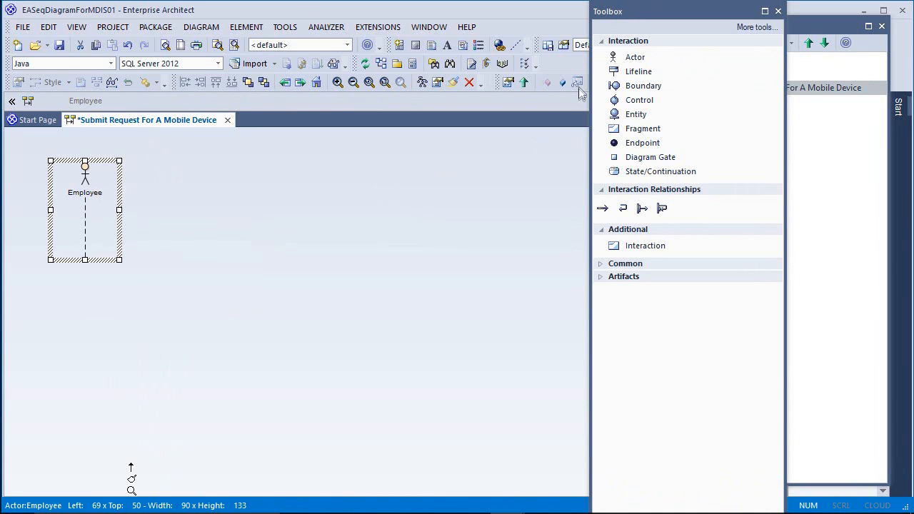
Step: Add a second actor named Manager to the right of Employee and widen the gap between the two
{"action": "left_click", "coordinate": [618, 59]}
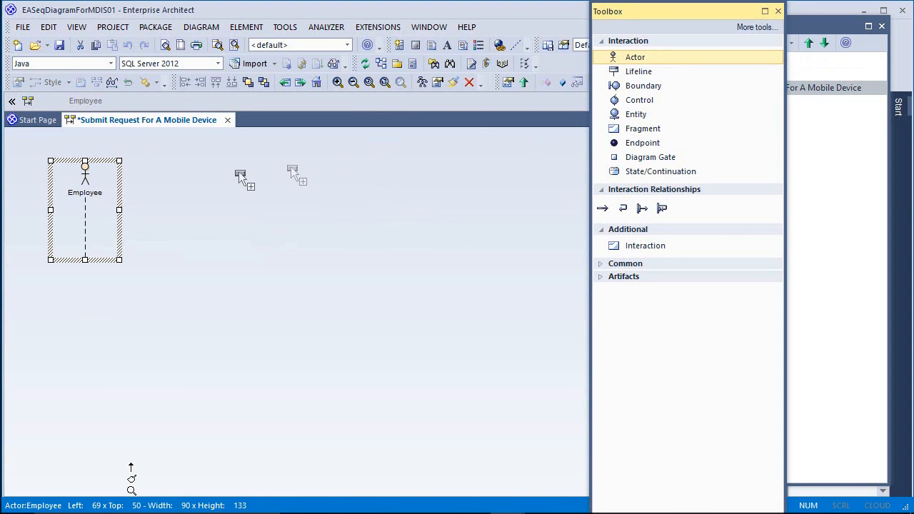
{"action": "left_click", "coordinate": [173, 160]}
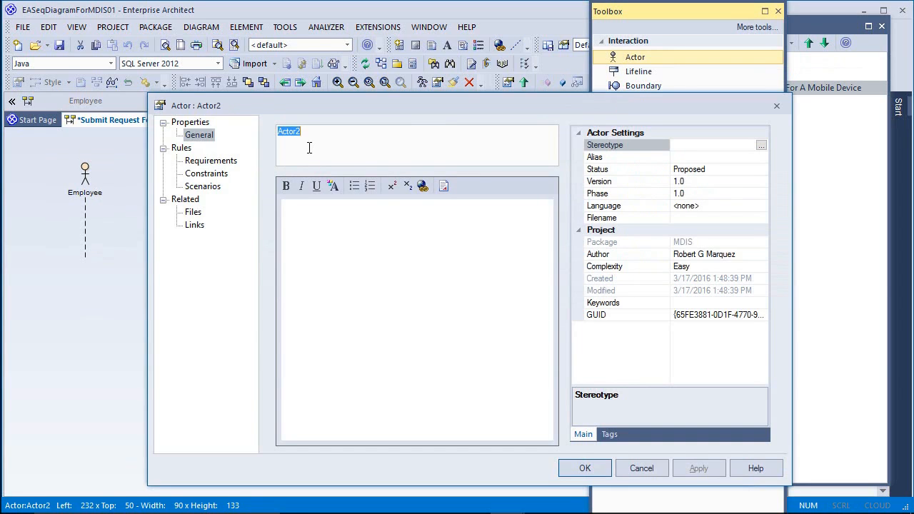
{"action": "type", "text": "Amana"}
{"action": "left_click", "coordinate": [597, 469]}
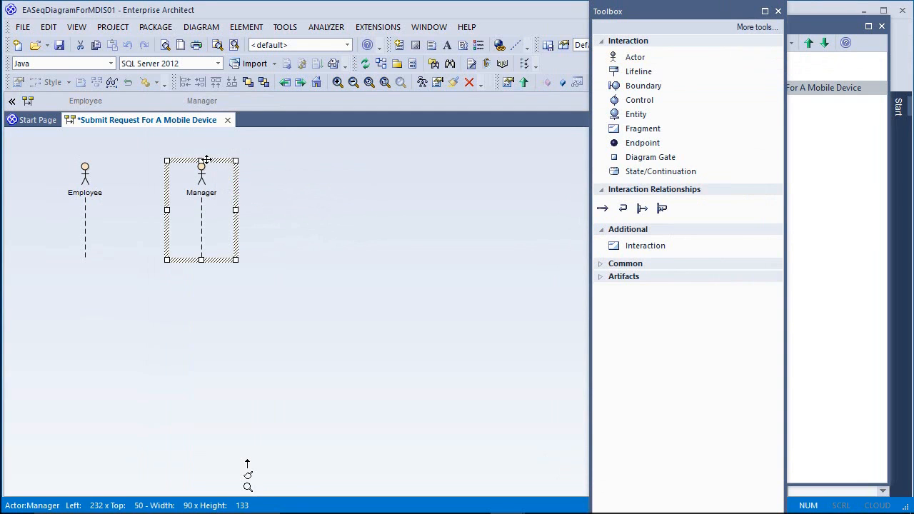
{"action": "left_click_drag", "start_coordinate": [216, 163], "coordinate": [240, 161]}
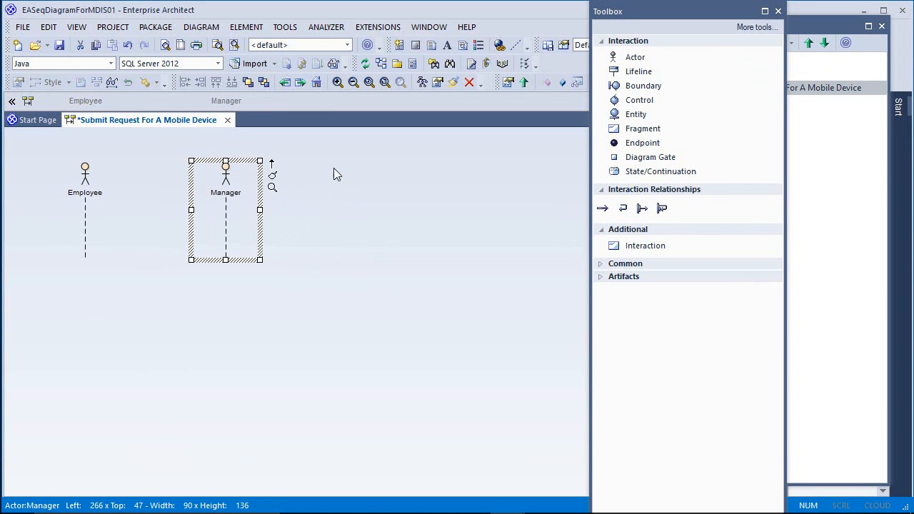
{"action": "left_click", "coordinate": [334, 168]}
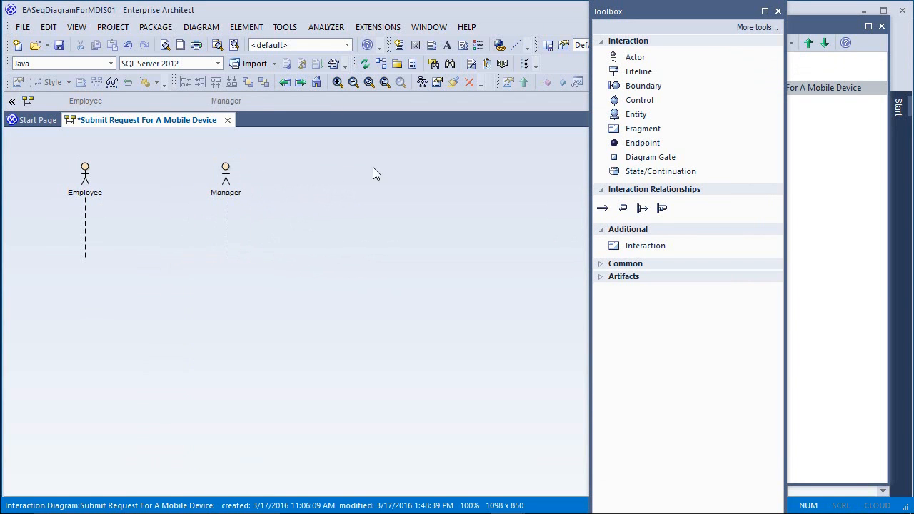
Step: Add a lifeline named MDIS to the right of the Manager actor
{"action": "left_click", "coordinate": [616, 74]}
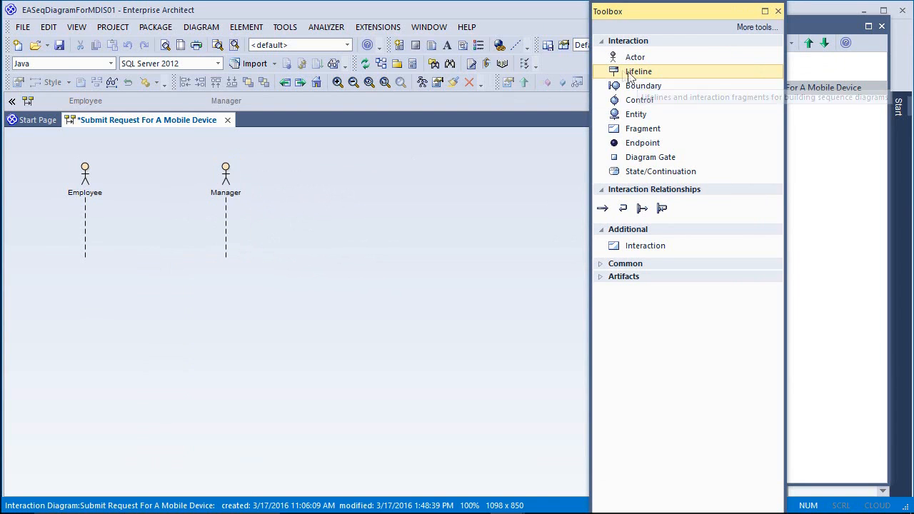
{"action": "left_click", "coordinate": [312, 166]}
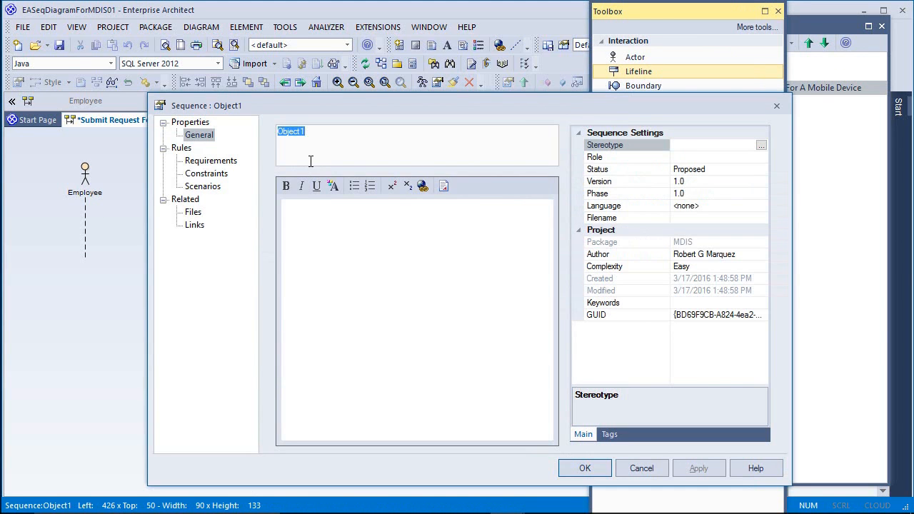
{"action": "type", "text": "Appl"}
{"action": "key", "text": "BackSpace"}
{"action": "key", "text": "BackSpace"}
{"action": "key", "text": "BackSpace"}
{"action": "key", "text": "BackSpace"}
{"action": "key", "text": "BackSpace"}
{"action": "key", "text": "BackSpace"}
{"action": "key", "text": "BackSpace"}
{"action": "key", "text": "BackSpace"}
{"action": "key", "text": "BackSpace"}
{"action": "key", "text": "BackSpace"}
{"action": "left_click", "coordinate": [582, 469]}
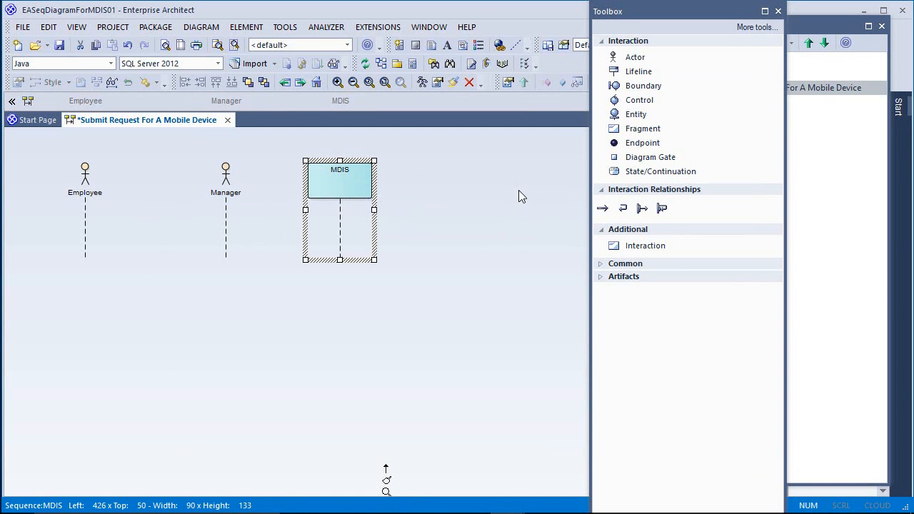
Step: Add a lifeline named Web Service to the right of the MDIS lifeline
{"action": "left_click", "coordinate": [615, 68]}
{"action": "left_click", "coordinate": [454, 165]}
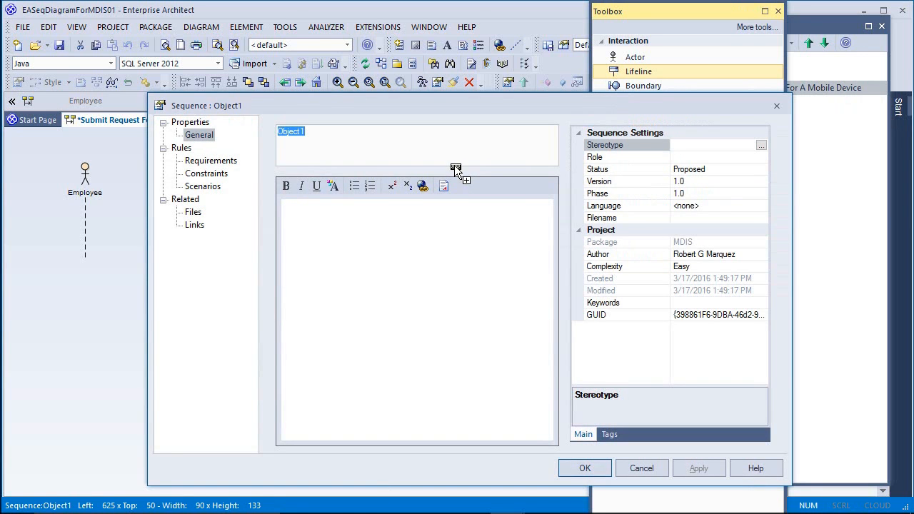
{"action": "type", "text": "Web Service"}
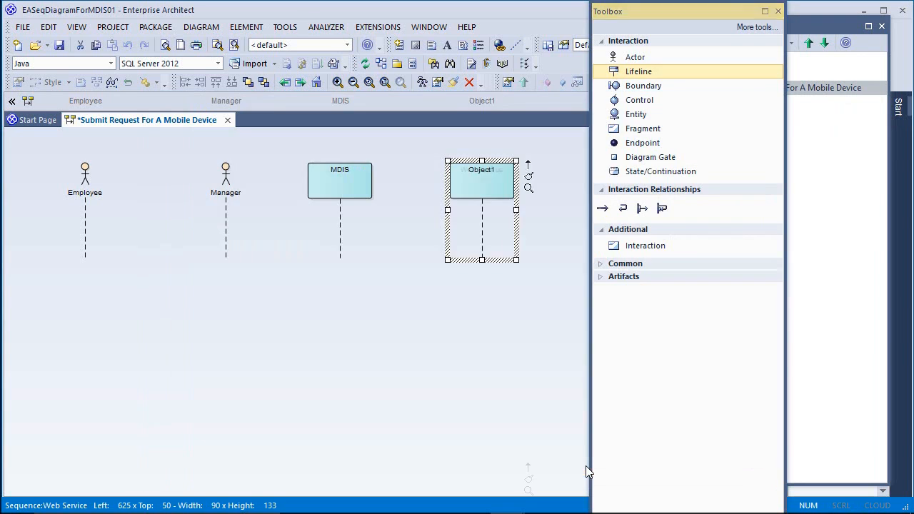
{"action": "left_click", "coordinate": [585, 468]}
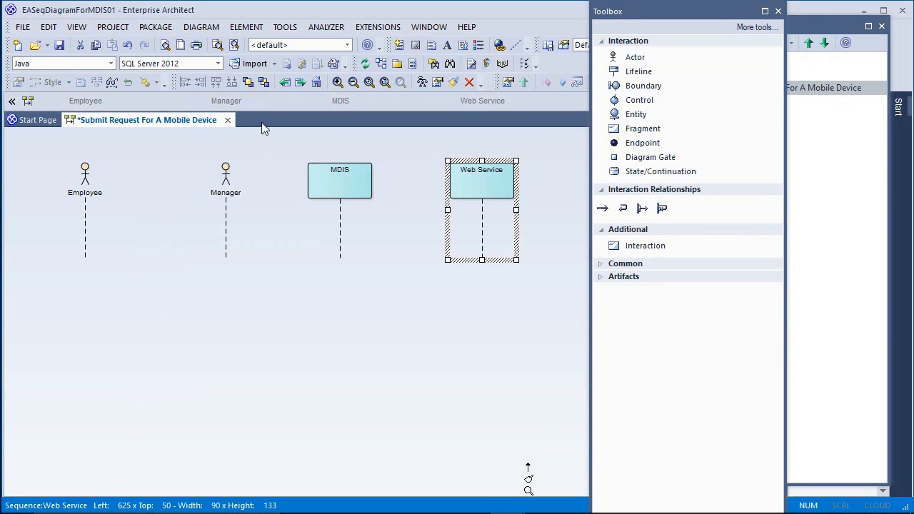
Step: Float the diagram in its own enlarged window and move the toolbox aside to free space beside the Web Service lifeline
{"action": "right_click", "coordinate": [206, 127]}
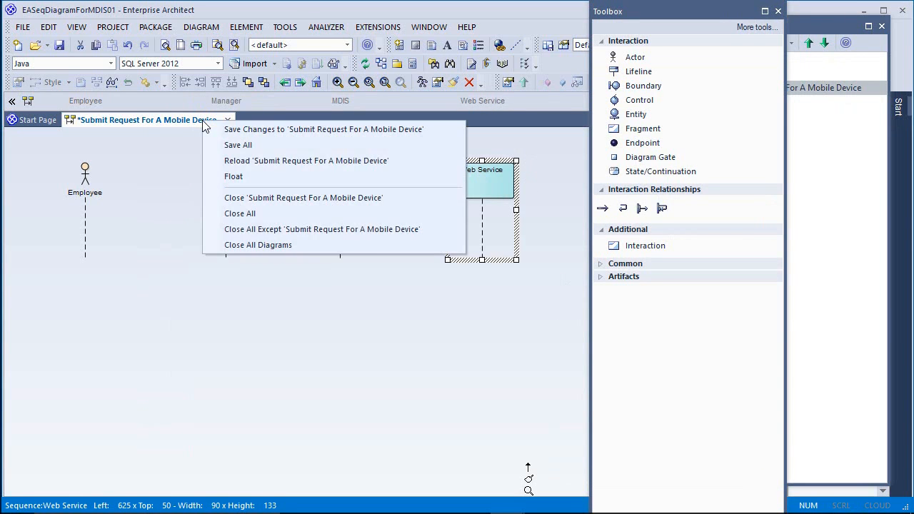
{"action": "left_click", "coordinate": [232, 176]}
{"action": "left_click_drag", "start_coordinate": [437, 213], "coordinate": [112, 144]}
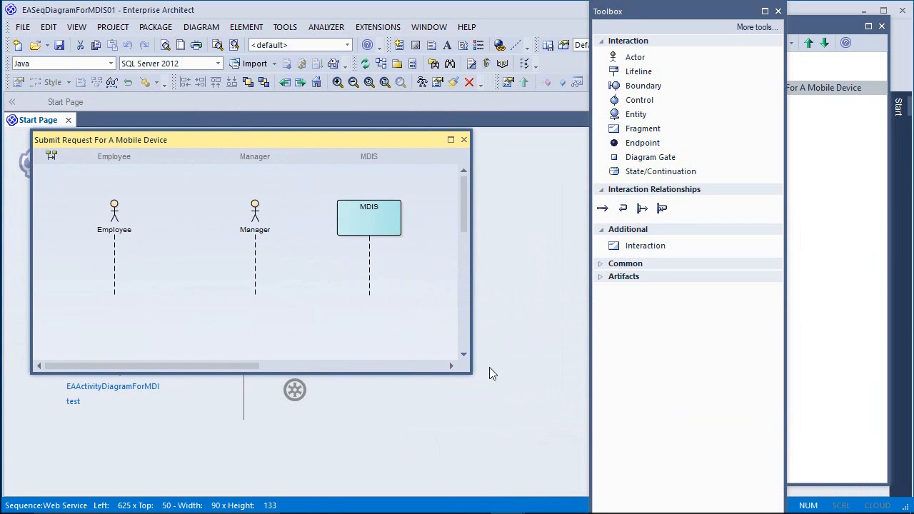
{"action": "left_click_drag", "start_coordinate": [471, 374], "coordinate": [855, 494]}
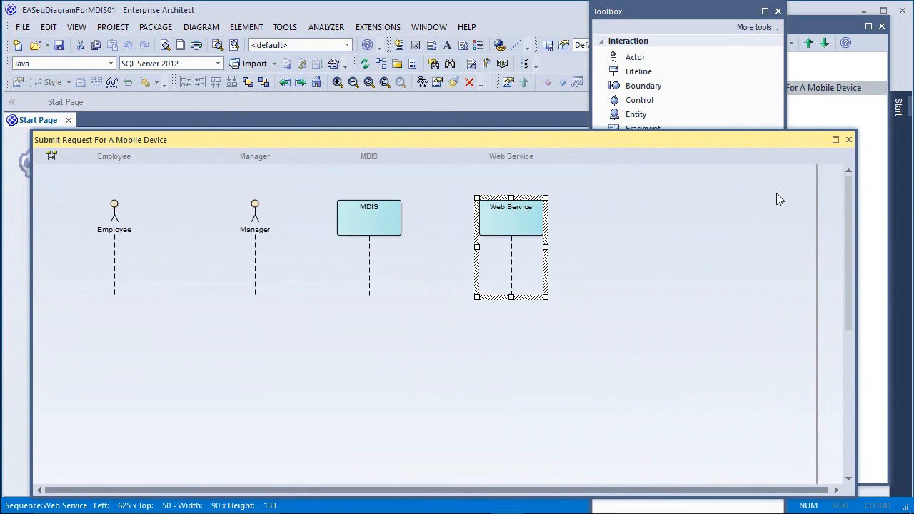
{"action": "left_click", "coordinate": [654, 14]}
{"action": "left_click_drag", "start_coordinate": [641, 11], "coordinate": [738, 14]}
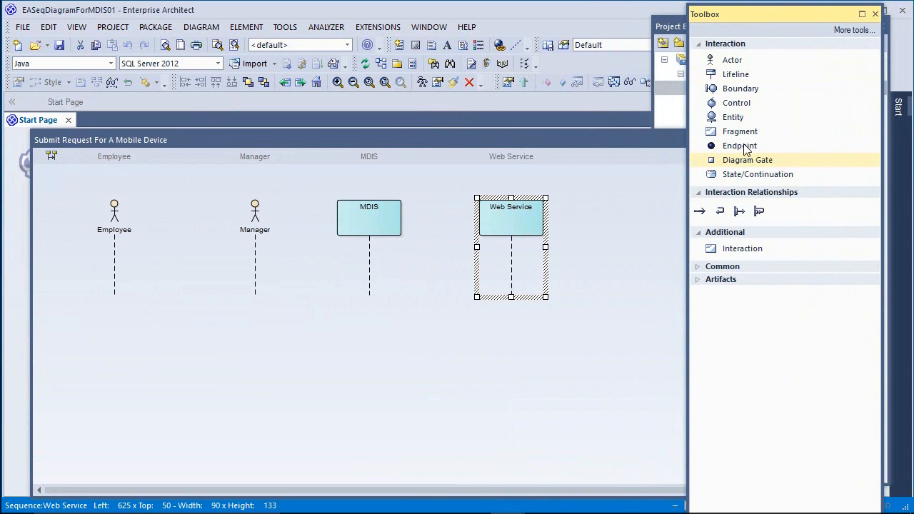
Step: Add a lifeline named Database Server to the right of the Web Service lifeline
{"action": "left_click", "coordinate": [714, 76]}
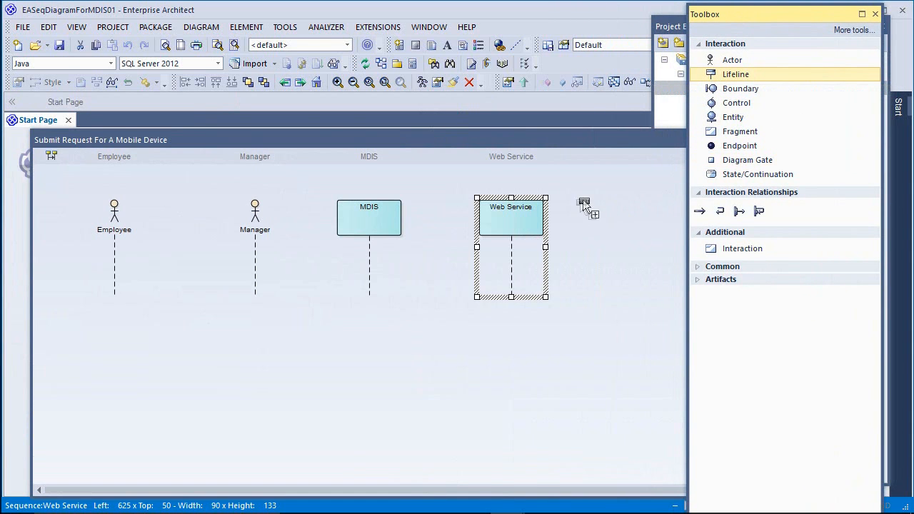
{"action": "left_click", "coordinate": [605, 202]}
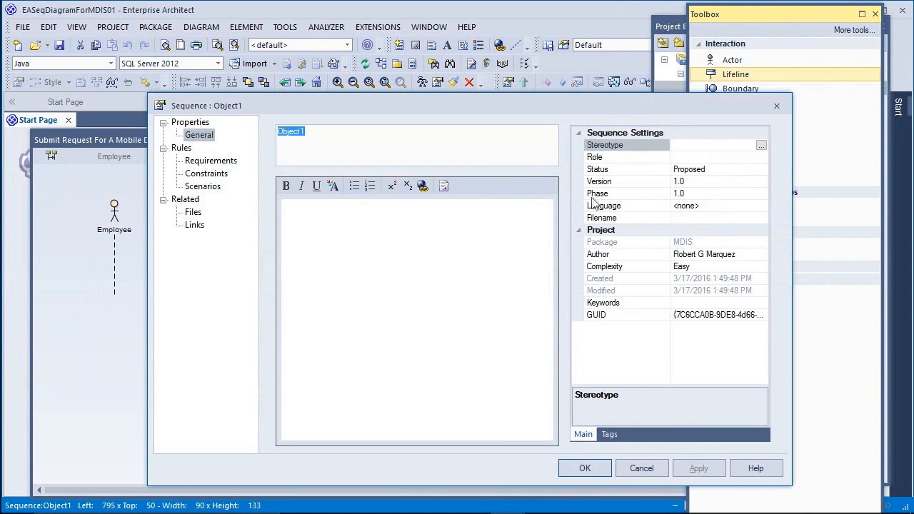
{"action": "type", "text": "Database Server"}
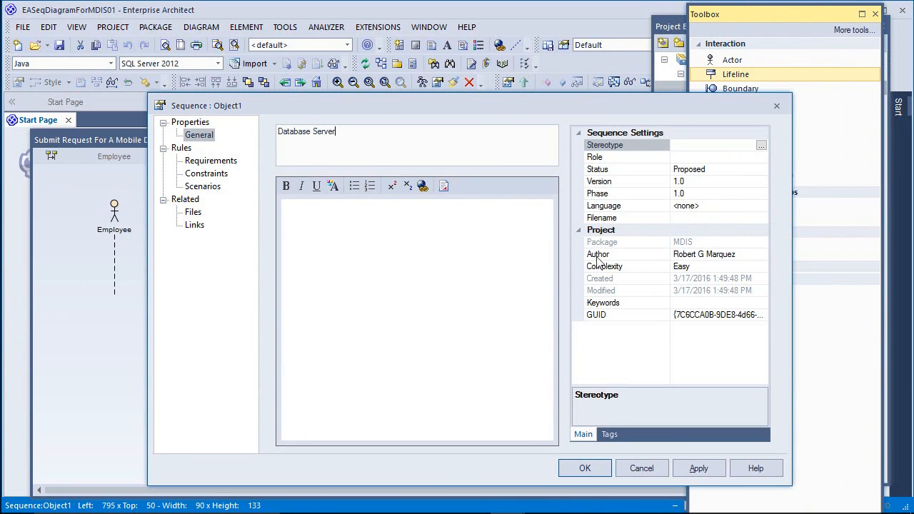
{"action": "left_click", "coordinate": [584, 468]}
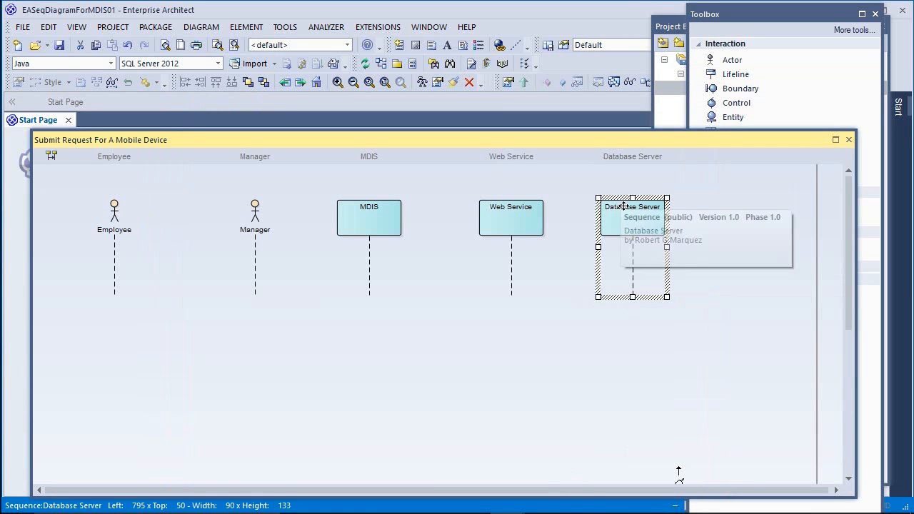
Step: Shift the Database Server, Web Service and MDIS lifelines to the right to widen the gaps between them
{"action": "left_click_drag", "start_coordinate": [618, 201], "coordinate": [691, 201]}
{"action": "left_click", "coordinate": [511, 200]}
{"action": "left_click_drag", "start_coordinate": [501, 200], "coordinate": [554, 200]}
{"action": "left_click", "coordinate": [364, 203]}
{"action": "left_click_drag", "start_coordinate": [364, 204], "coordinate": [413, 203]}
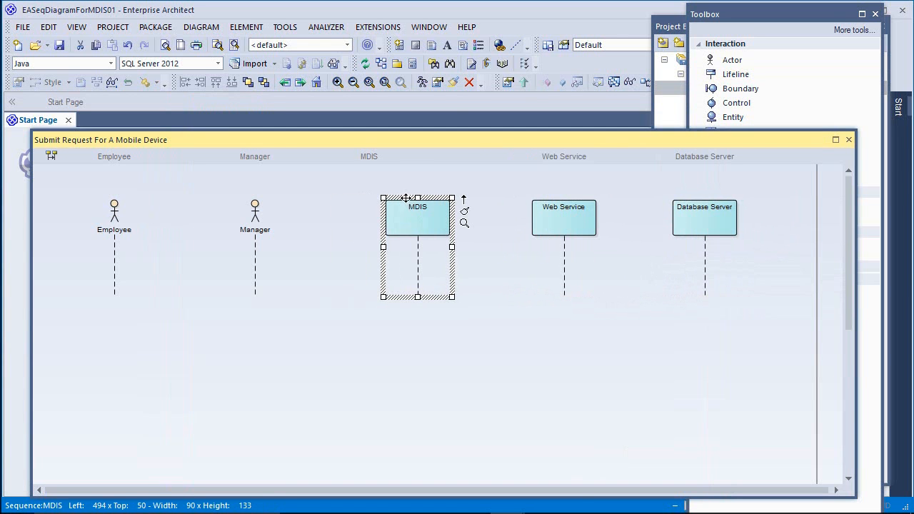
Step: Move the floating diagram window upward and lengthen the lifelines to a height of about 410
{"action": "left_click_drag", "start_coordinate": [319, 143], "coordinate": [298, 96]}
{"action": "left_click_drag", "start_coordinate": [289, 452], "coordinate": [290, 484]}
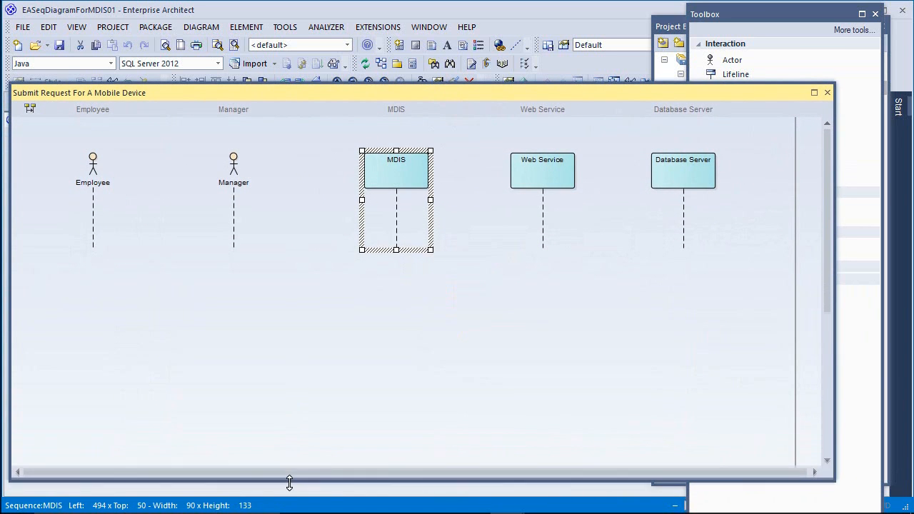
{"action": "left_click_drag", "start_coordinate": [392, 321], "coordinate": [390, 447]}
{"action": "left_click", "coordinate": [159, 233]}
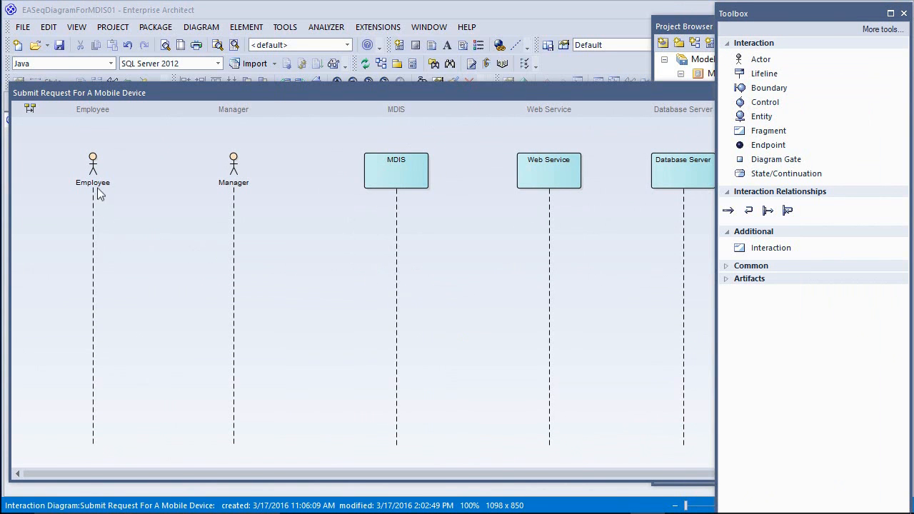
Step: Add a synchronous message named "Request mobile device list" from the Employee actor to the MDIS lifeline
{"action": "left_click", "coordinate": [97, 166]}
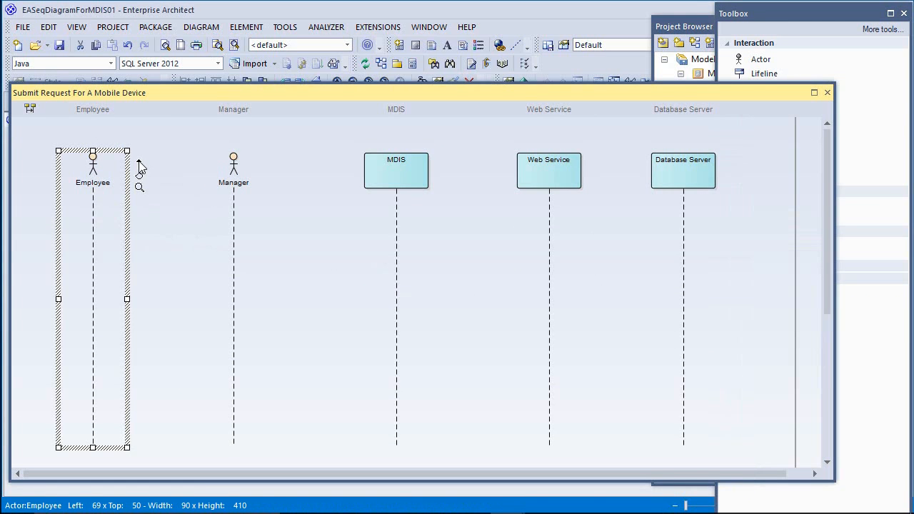
{"action": "left_click_drag", "start_coordinate": [139, 166], "coordinate": [395, 213]}
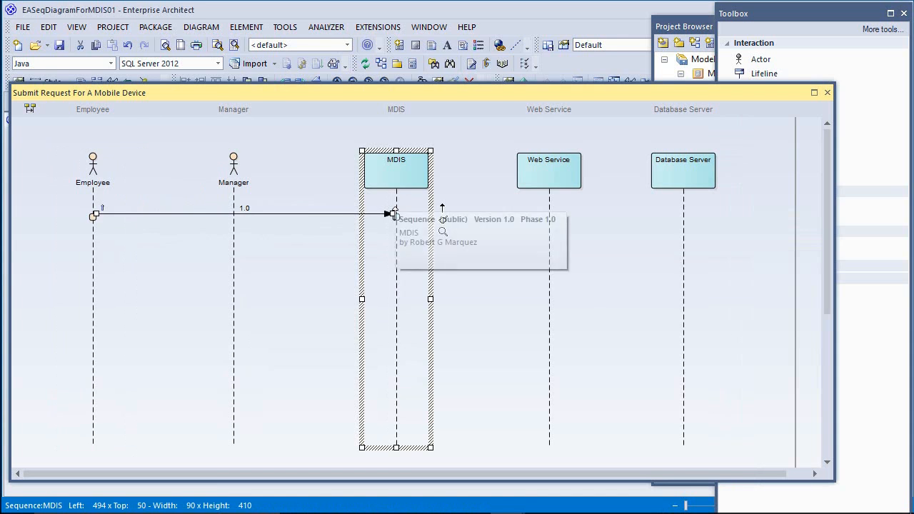
{"action": "double_click", "coordinate": [314, 212]}
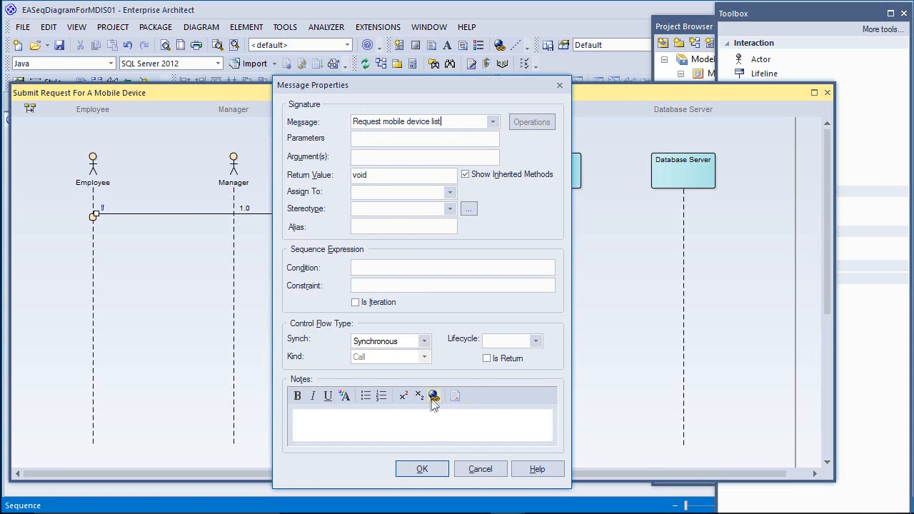
{"action": "left_click", "coordinate": [421, 468]}
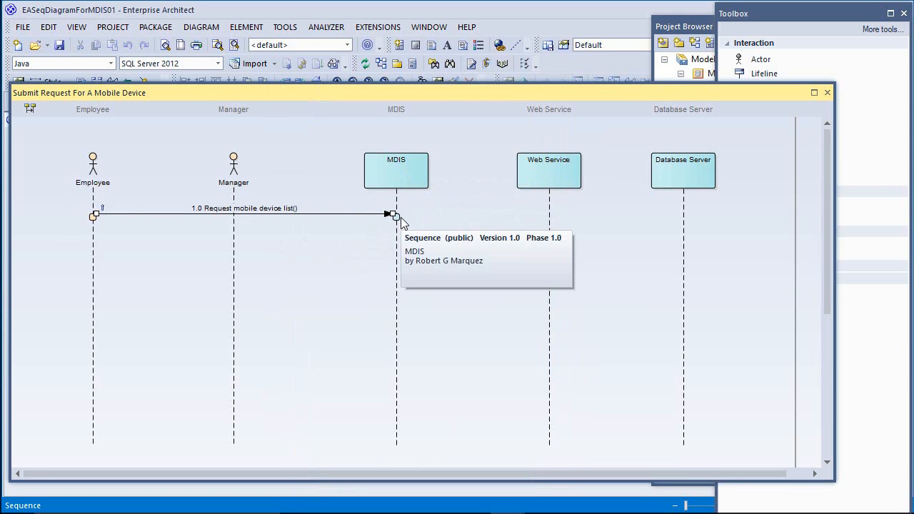
Step: Add a synchronous message named "Request mobile device list" from MDIS to Web Service, below the first message
{"action": "left_click", "coordinate": [391, 229]}
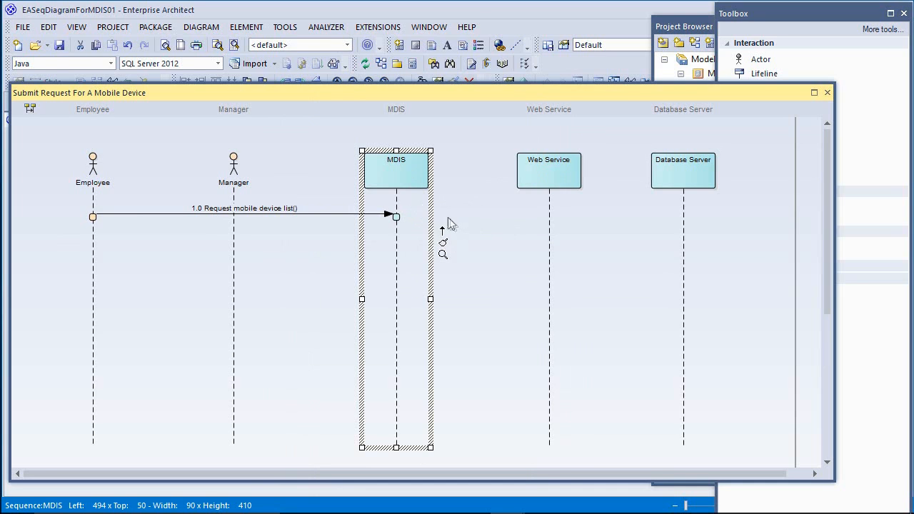
{"action": "left_click_drag", "start_coordinate": [442, 230], "coordinate": [546, 240]}
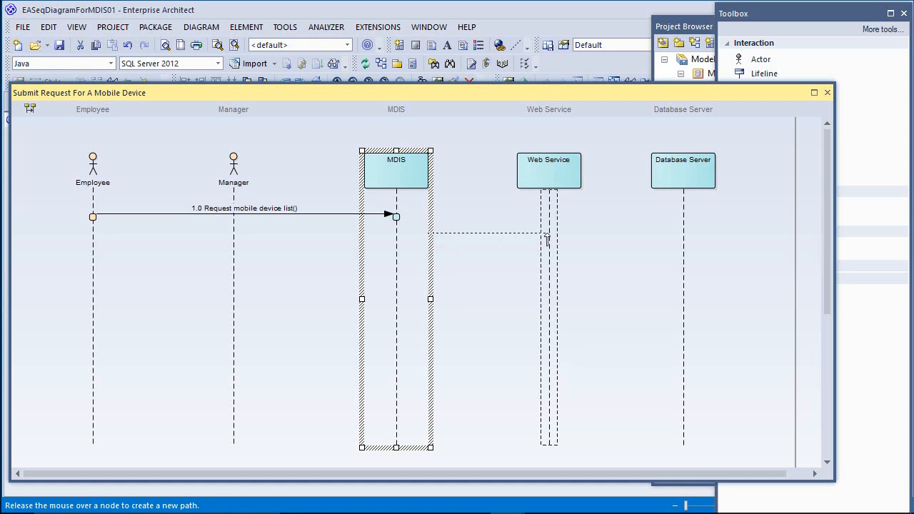
{"action": "left_click_drag", "start_coordinate": [547, 240], "coordinate": [547, 239]}
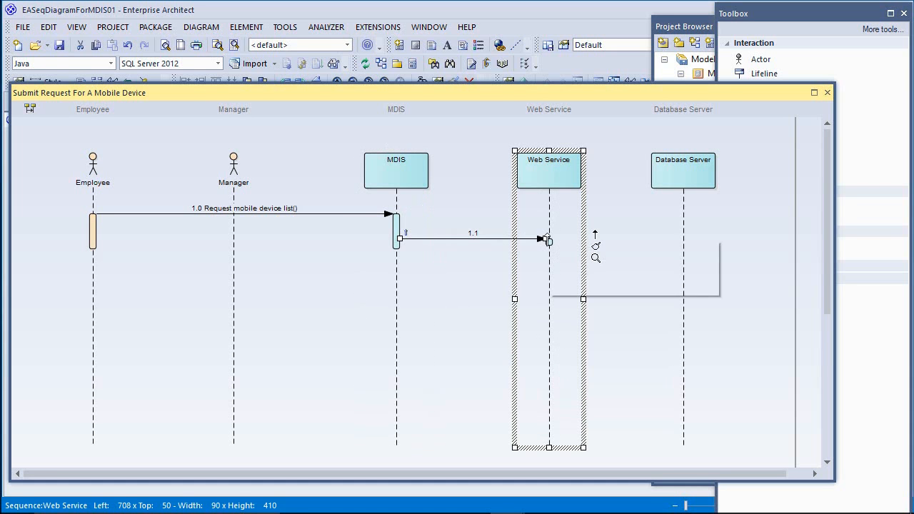
{"action": "double_click", "coordinate": [490, 236]}
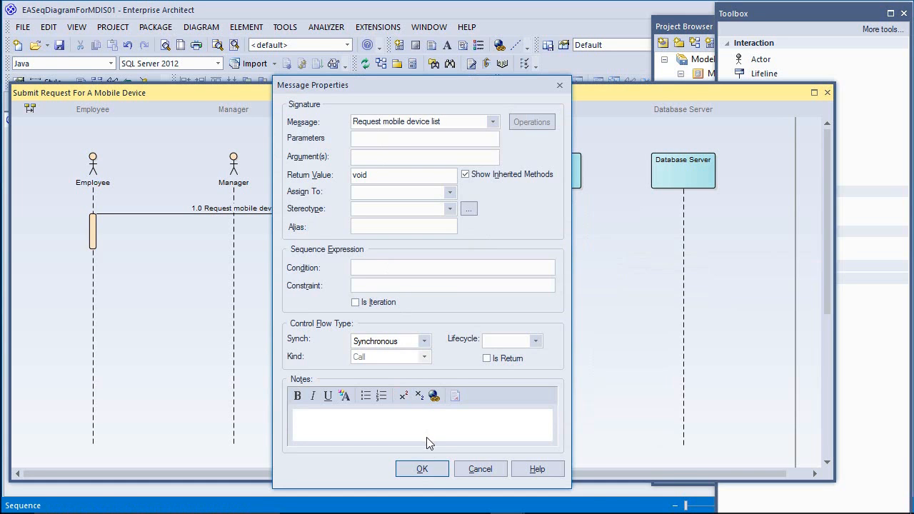
{"action": "left_click", "coordinate": [423, 470]}
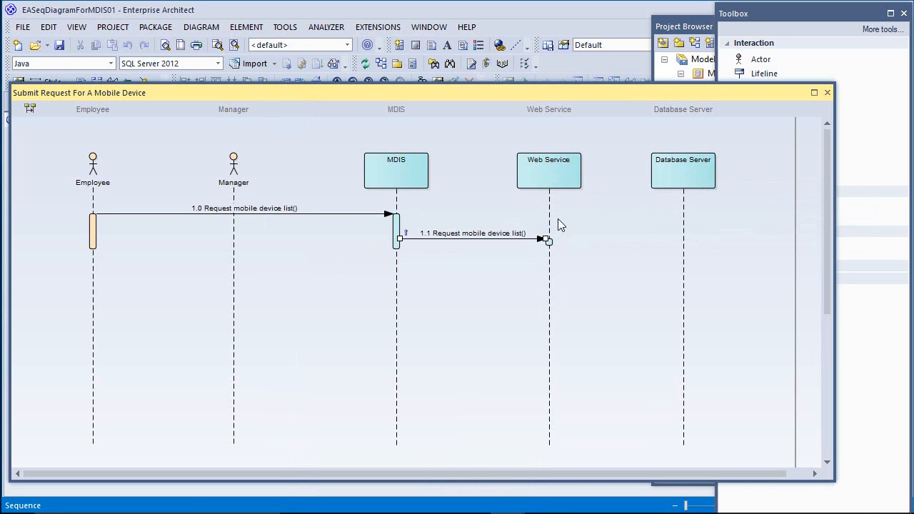
Step: Add a synchronous message named "Request mobile device list" from Web Service to Database Server, below the MDIS message
{"action": "left_click", "coordinate": [545, 261]}
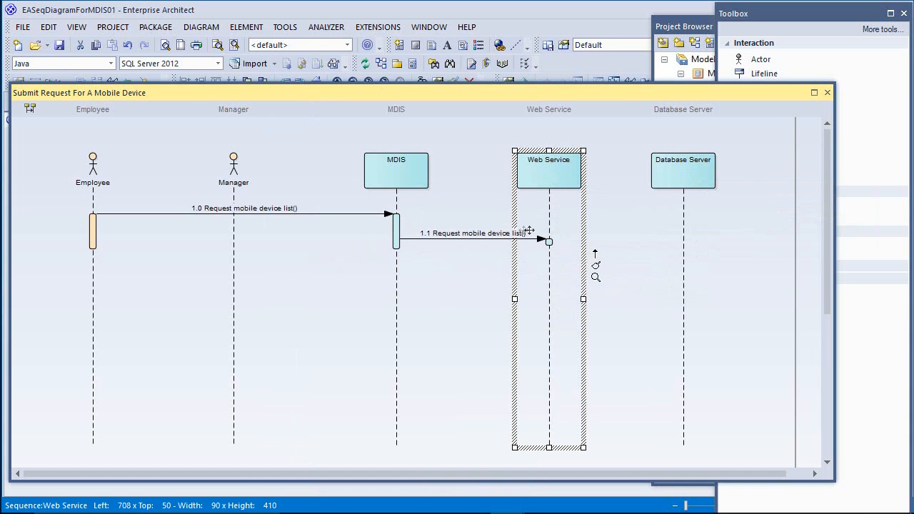
{"action": "left_click_drag", "start_coordinate": [598, 257], "coordinate": [678, 265]}
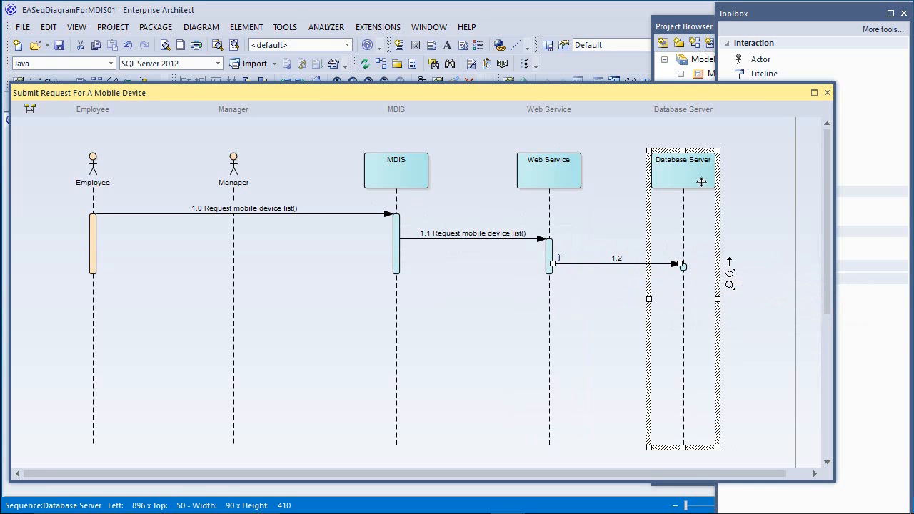
{"action": "double_click", "coordinate": [595, 264]}
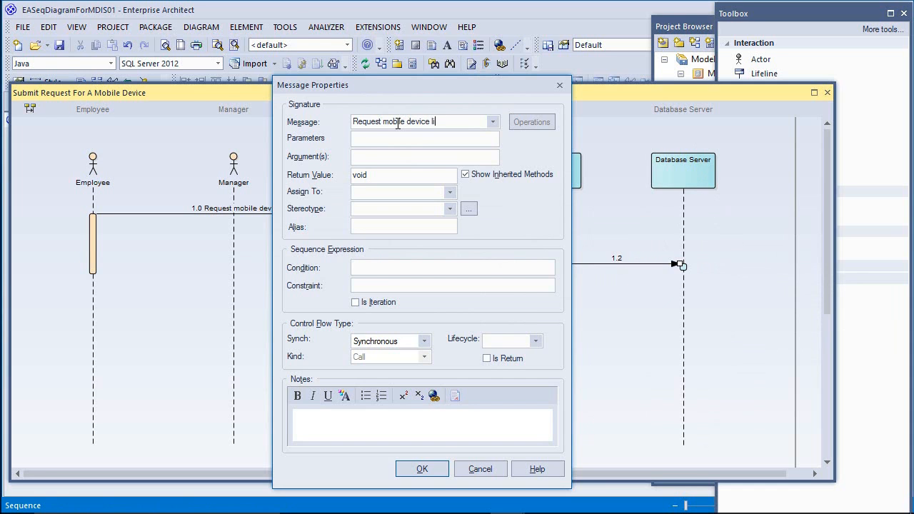
{"action": "left_click", "coordinate": [432, 468]}
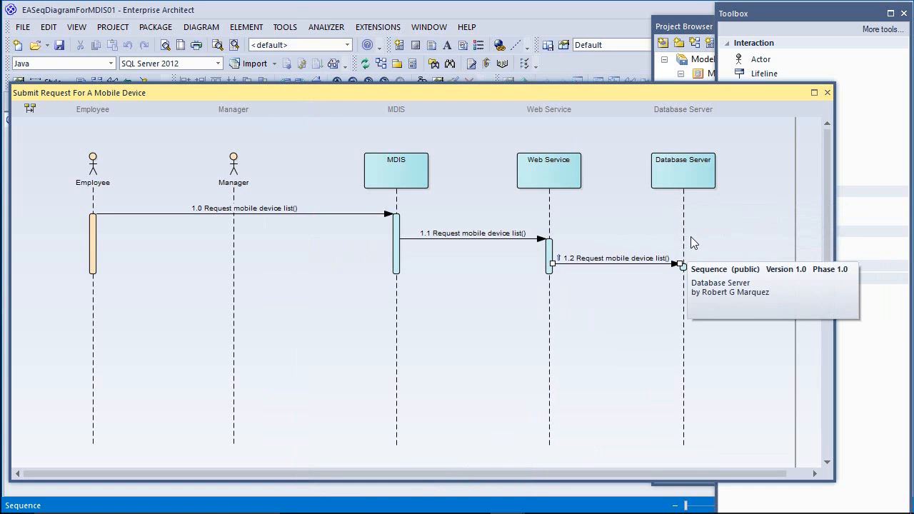
Step: Add a self-message named "Get mobile device list" on the Database Server lifeline and widen the diagram window around its label
{"action": "left_click", "coordinate": [693, 243]}
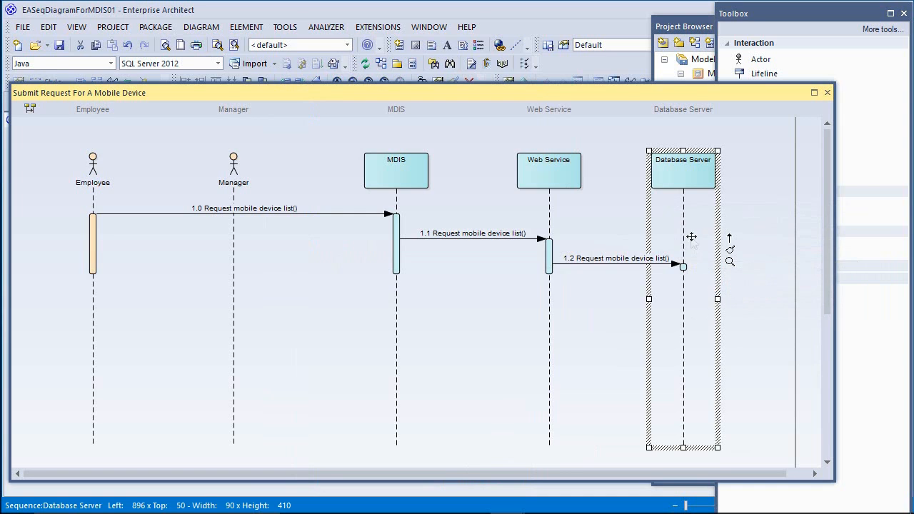
{"action": "left_click_drag", "start_coordinate": [729, 240], "coordinate": [693, 291]}
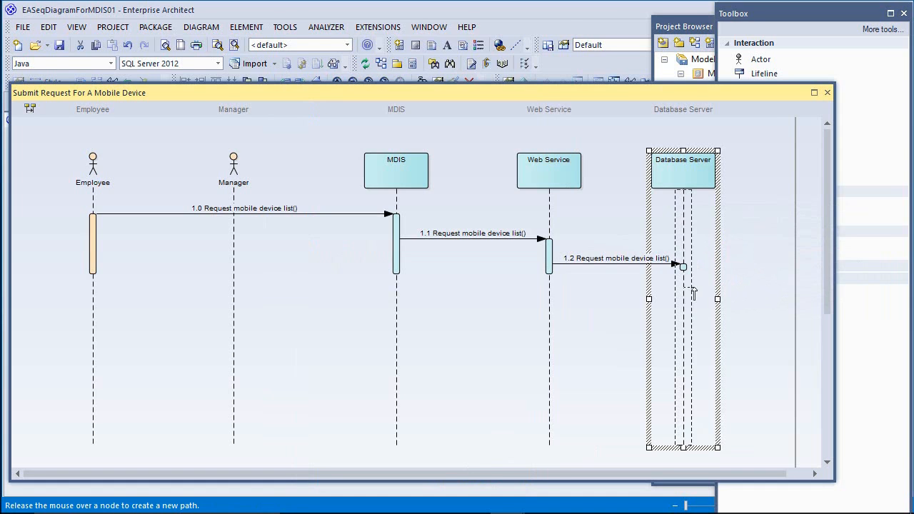
{"action": "left_click_drag", "start_coordinate": [694, 291], "coordinate": [693, 291]}
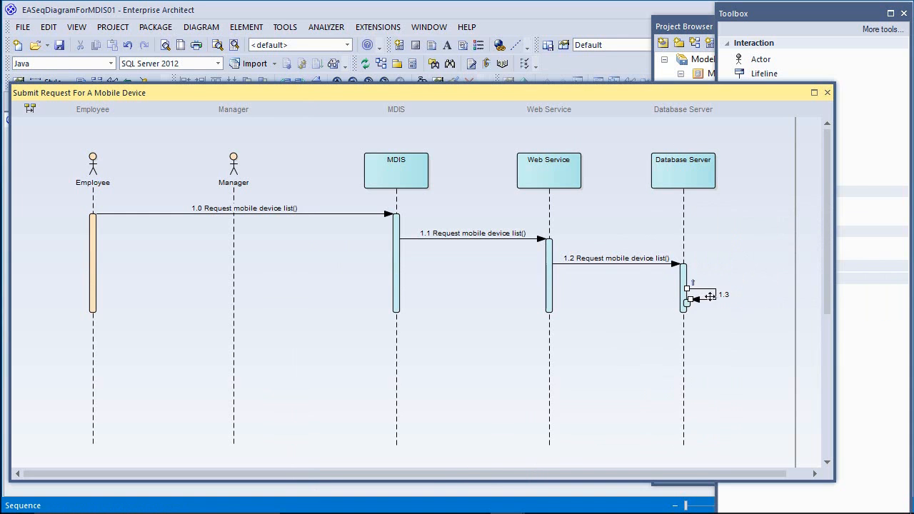
{"action": "double_click", "coordinate": [703, 294]}
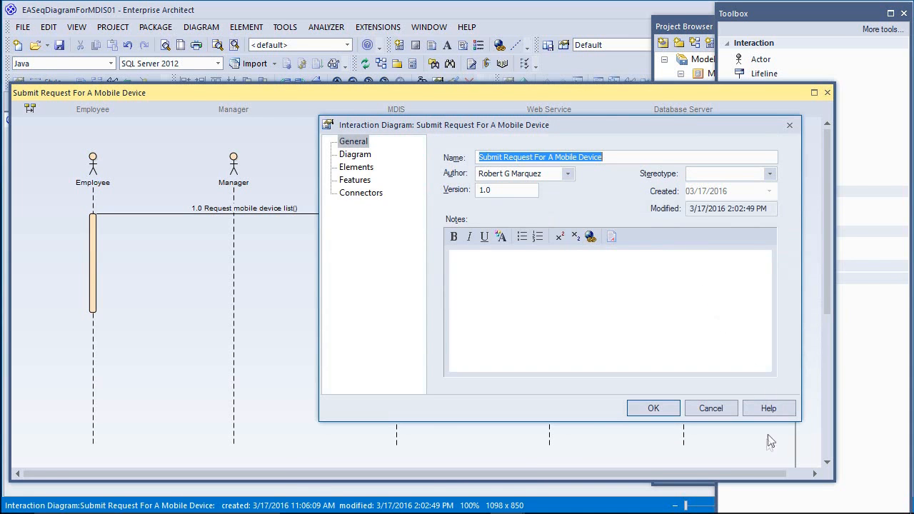
{"action": "left_click", "coordinate": [715, 410]}
{"action": "left_click", "coordinate": [703, 290]}
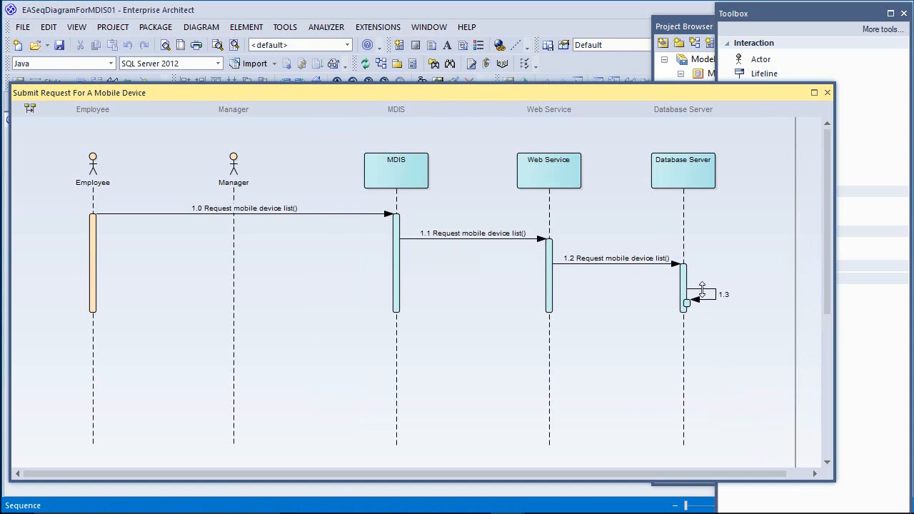
{"action": "double_click", "coordinate": [703, 290]}
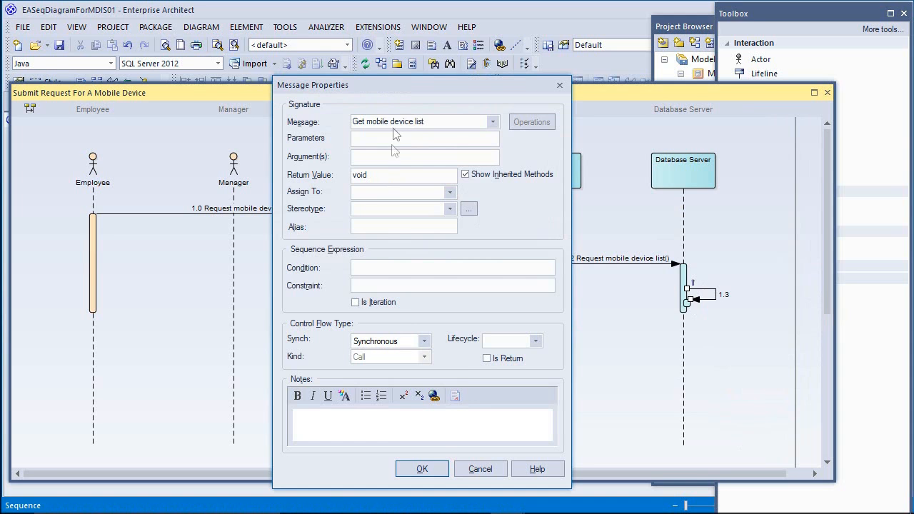
{"action": "left_click", "coordinate": [422, 469]}
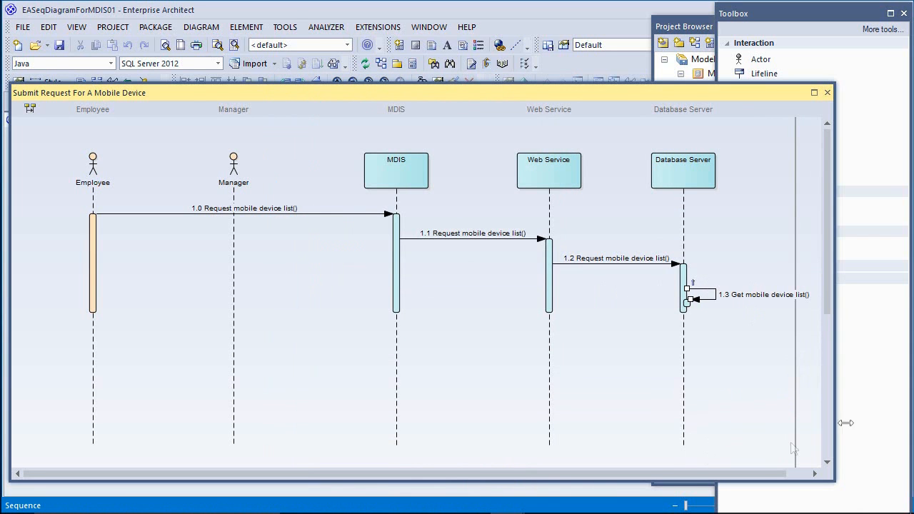
{"action": "left_click_drag", "start_coordinate": [833, 419], "coordinate": [880, 418]}
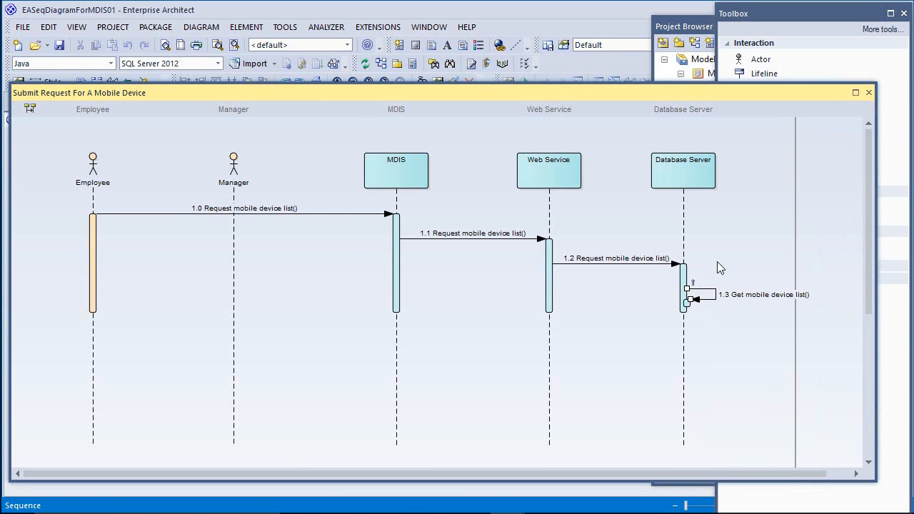
Step: Add a return message from Database Server to Web Service, below the self-message, with the return value "mobile device list"
{"action": "left_click", "coordinate": [696, 315]}
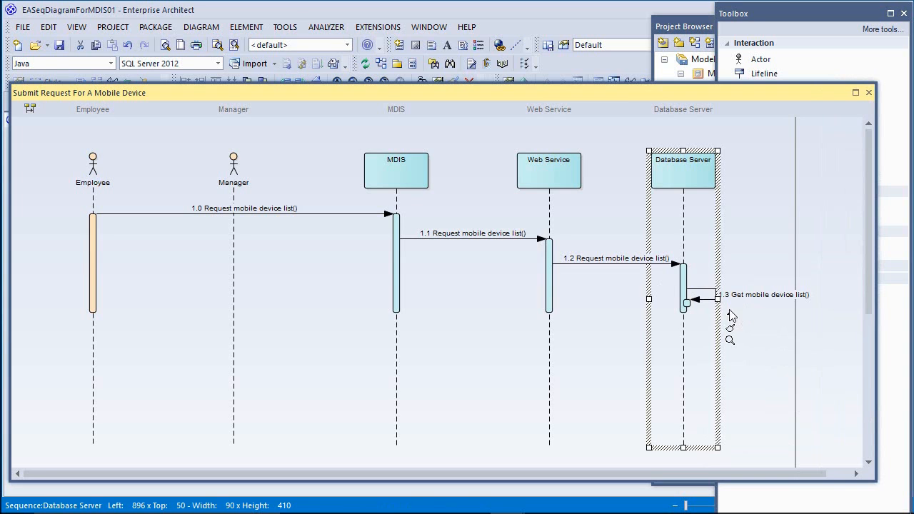
{"action": "left_click_drag", "start_coordinate": [731, 319], "coordinate": [551, 321]}
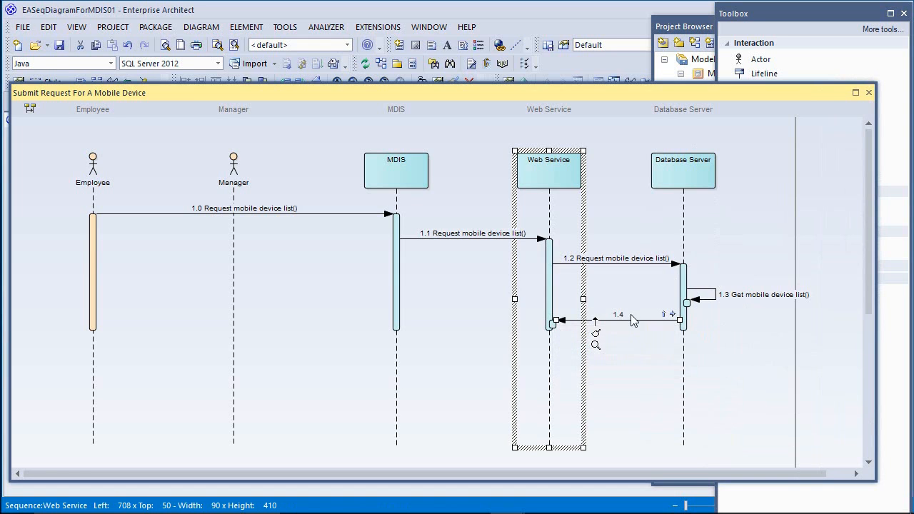
{"action": "left_click", "coordinate": [630, 320]}
{"action": "double_click", "coordinate": [630, 320]}
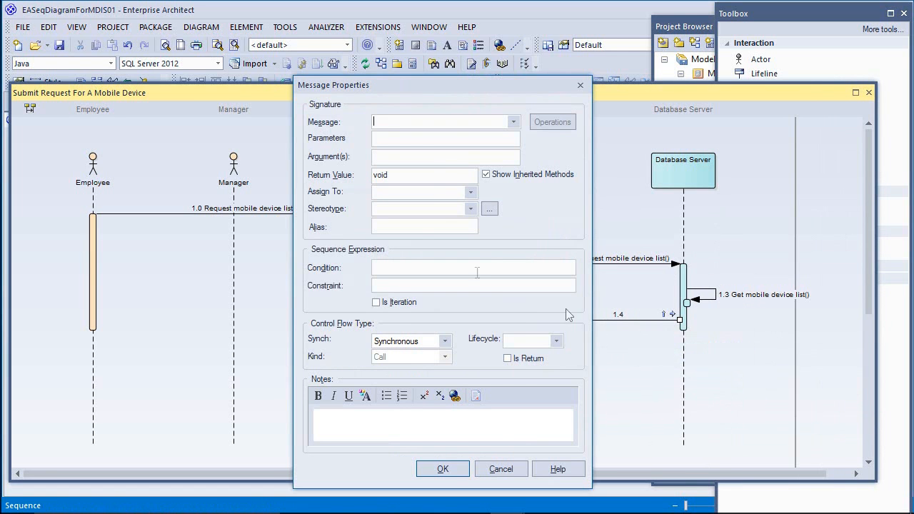
{"action": "left_click", "coordinate": [508, 359]}
{"action": "left_click_drag", "start_coordinate": [391, 175], "coordinate": [356, 177]}
{"action": "type", "text": "Mobile"}
{"action": "key", "text": "BackSpace"}
{"action": "key", "text": "BackSpace"}
{"action": "key", "text": "BackSpace"}
{"action": "key", "text": "BackSpace"}
{"action": "key", "text": "BackSpace"}
{"action": "key", "text": "BackSpace"}
{"action": "type", "text": "mobile device list"}
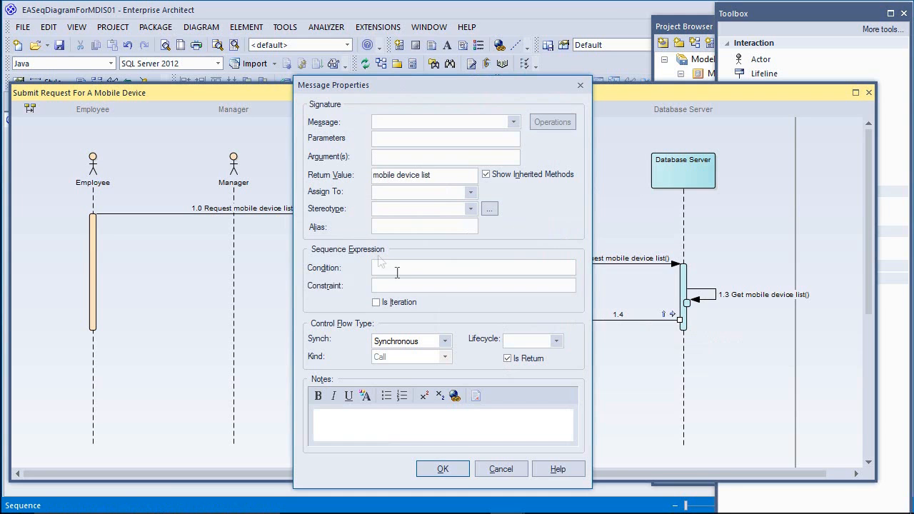
{"action": "left_click", "coordinate": [456, 469]}
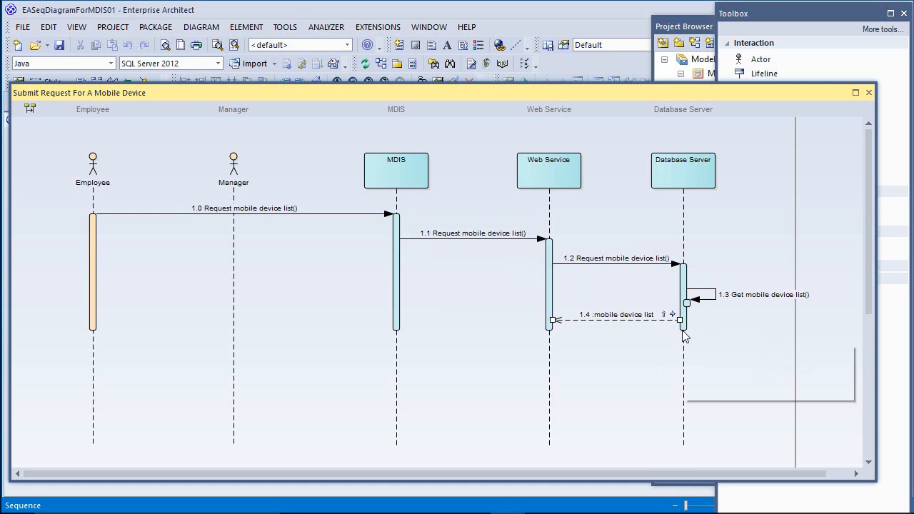
{"action": "left_click", "coordinate": [712, 328]}
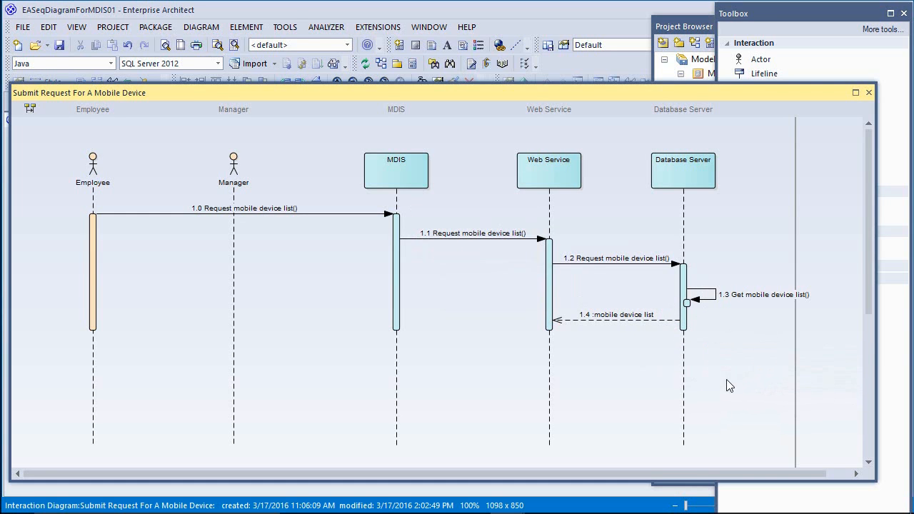
{"action": "left_click", "coordinate": [659, 321]}
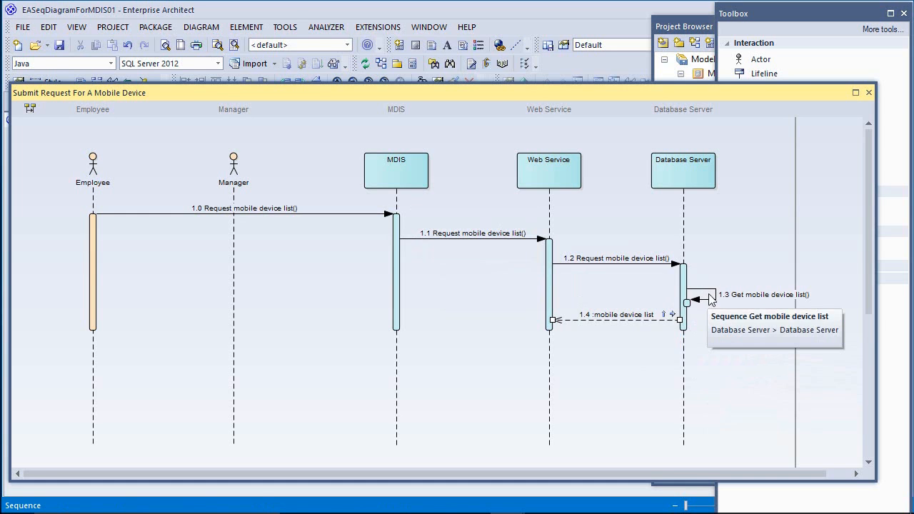
Step: Raise the activation level of the Database Server's return message so it starts from the self-message's nested activation
{"action": "left_click_drag", "start_coordinate": [674, 319], "coordinate": [675, 319]}
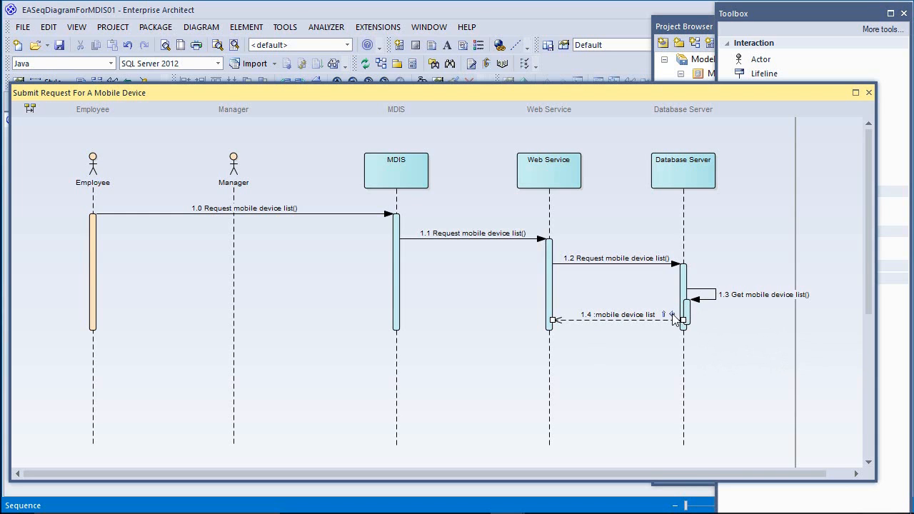
{"action": "left_click", "coordinate": [567, 333]}
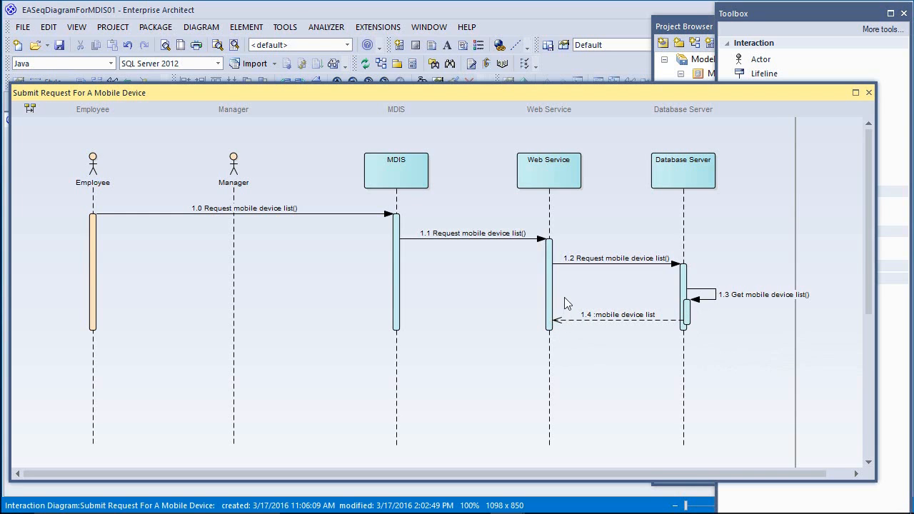
Step: Add a return message from Web Service to MDIS, below the Database Server's return message, with the return value "mobile device list"
{"action": "left_click", "coordinate": [551, 355]}
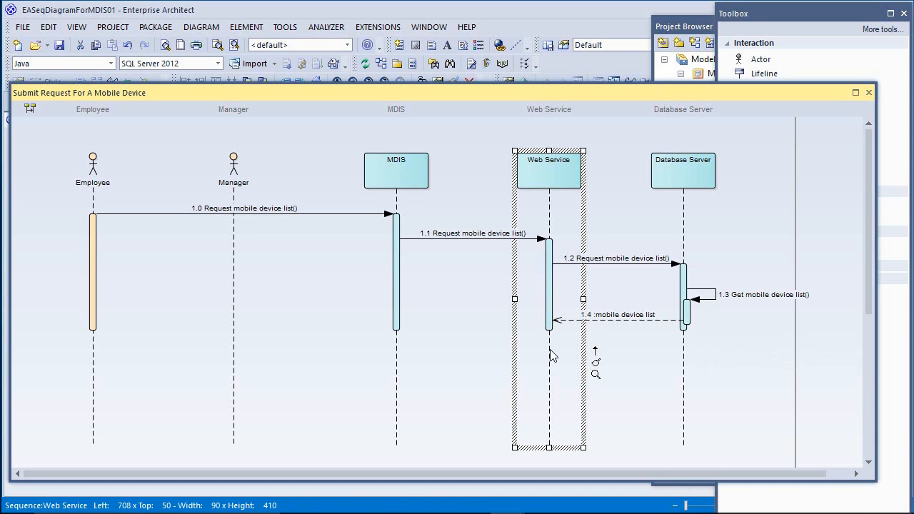
{"action": "left_click_drag", "start_coordinate": [595, 354], "coordinate": [407, 346]}
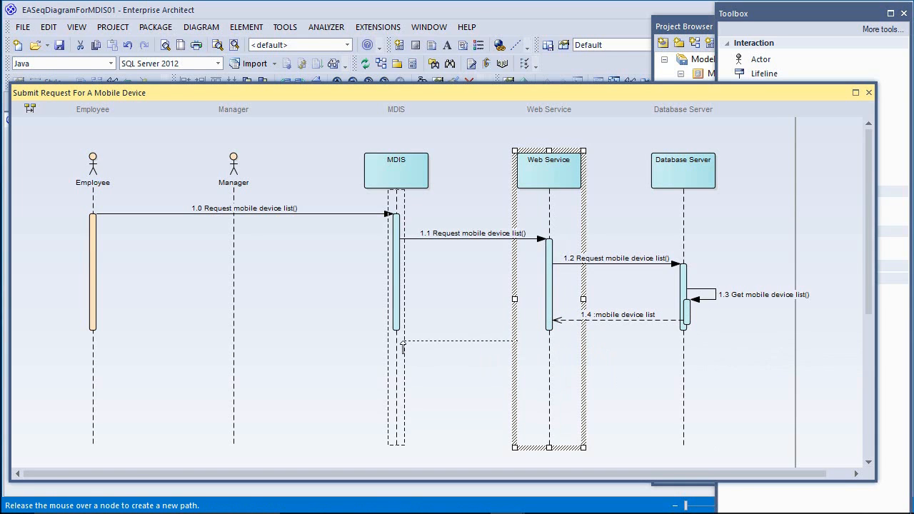
{"action": "mouse_move", "coordinate": [405, 344]}
{"action": "left_mouse_down"}
{"action": "mouse_move", "coordinate": [406, 357]}
{"action": "mouse_move", "coordinate": [415, 263]}
{"action": "mouse_move", "coordinate": [413, 364]}
{"action": "mouse_move", "coordinate": [402, 350]}
{"action": "left_mouse_up"}
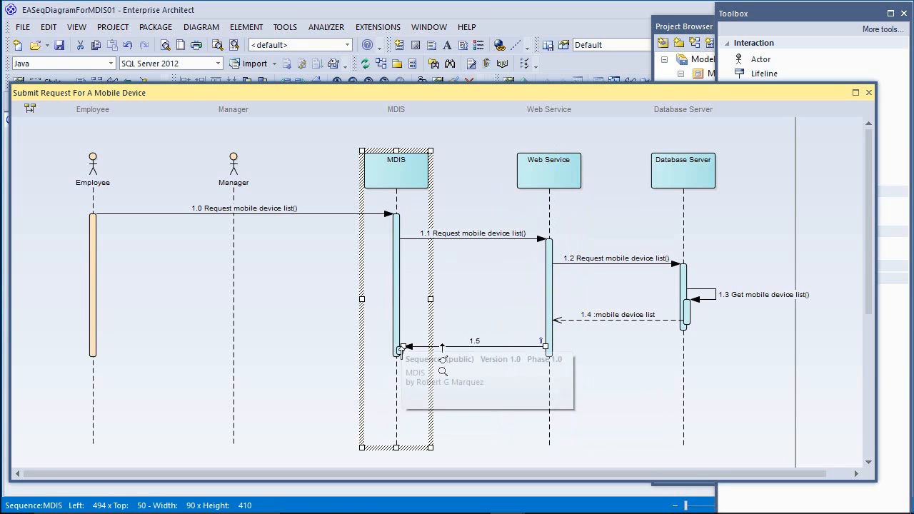
{"action": "double_click", "coordinate": [514, 346]}
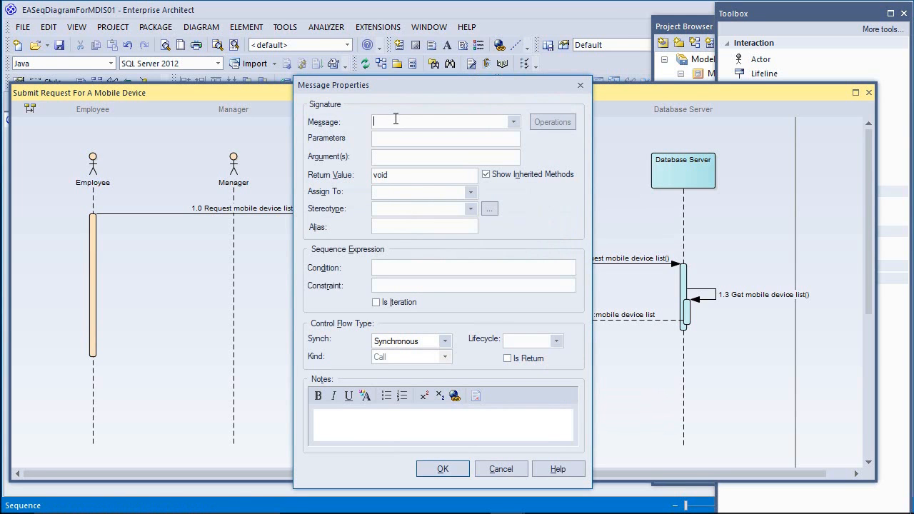
{"action": "left_click_drag", "start_coordinate": [459, 86], "coordinate": [377, 84]}
{"action": "left_click_drag", "start_coordinate": [321, 172], "coordinate": [264, 177]}
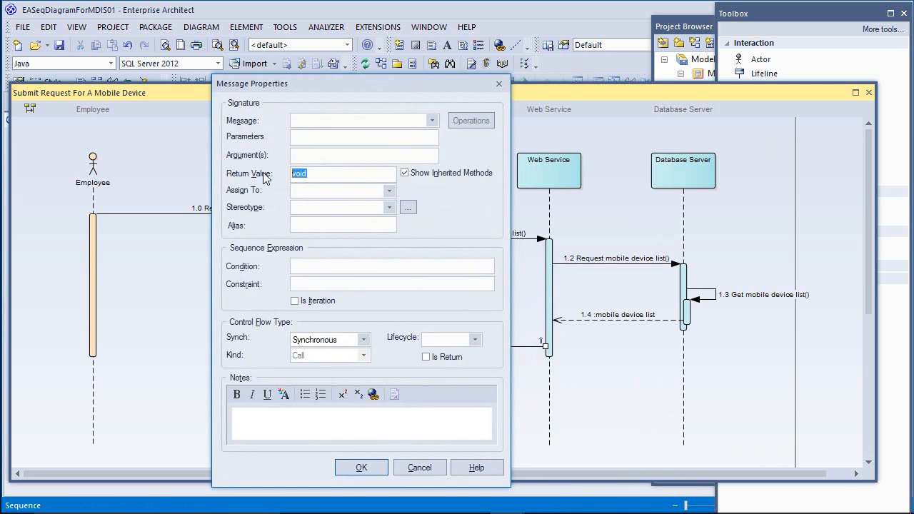
{"action": "type", "text": "mobile device list"}
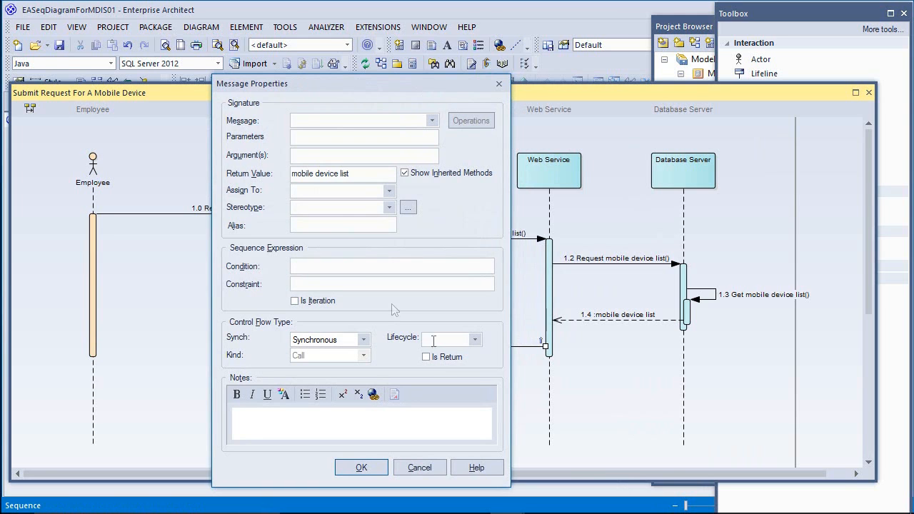
{"action": "left_click", "coordinate": [362, 467]}
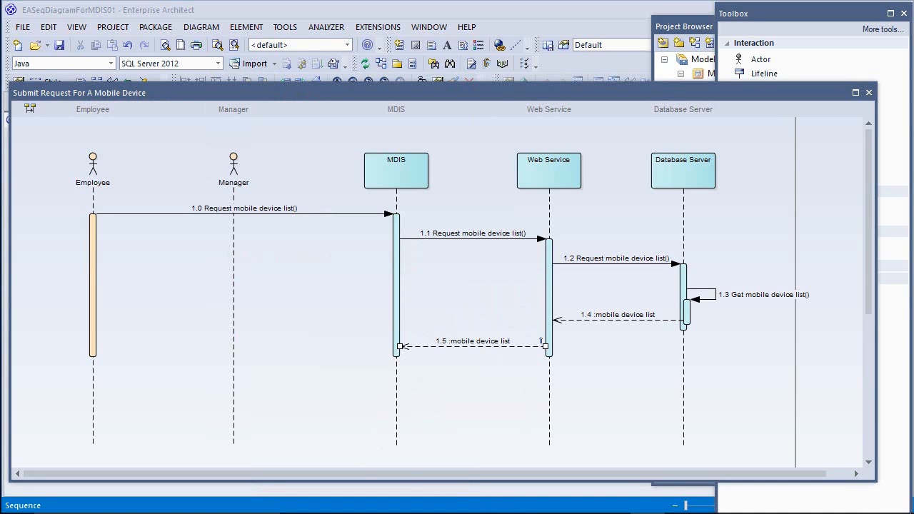
{"action": "left_click", "coordinate": [426, 354]}
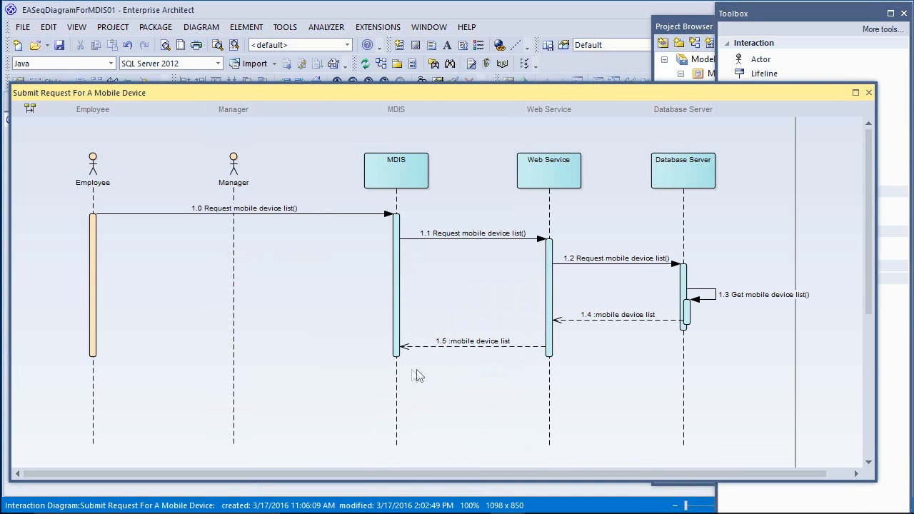
Step: Add a return message from MDIS to Employee, below the Web Service return message, with the return value "mobile device list"
{"action": "left_click", "coordinate": [401, 365]}
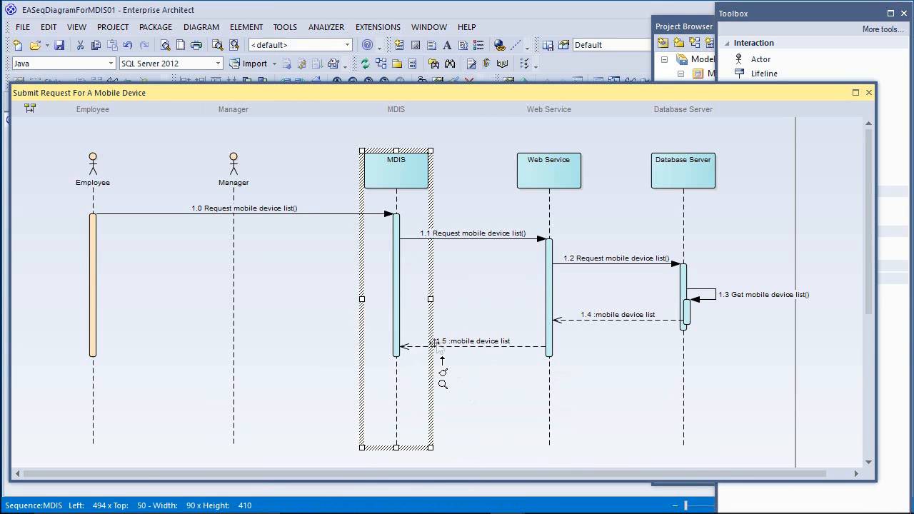
{"action": "left_click_drag", "start_coordinate": [443, 364], "coordinate": [98, 364]}
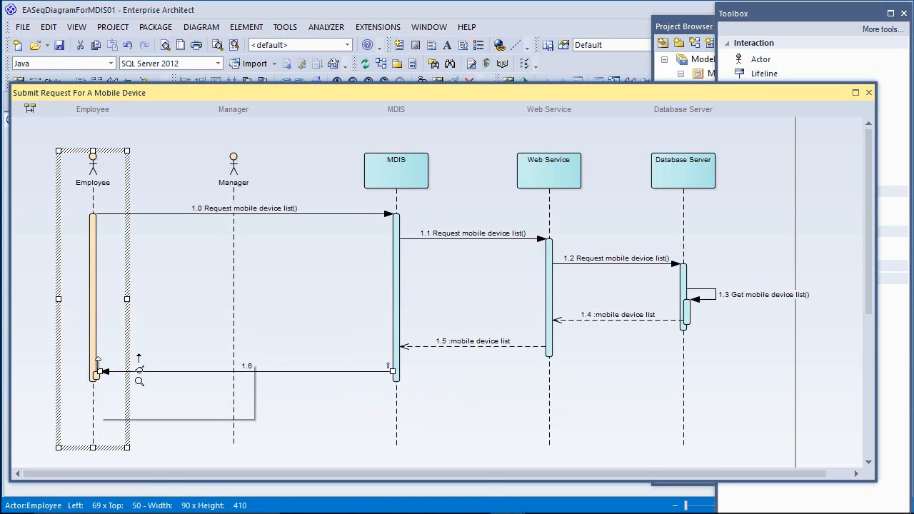
{"action": "double_click", "coordinate": [273, 371]}
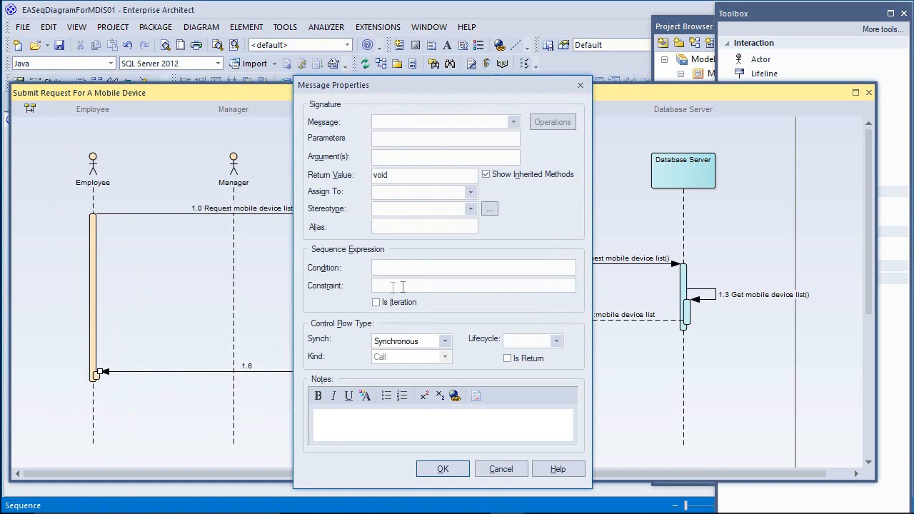
{"action": "left_click_drag", "start_coordinate": [395, 175], "coordinate": [360, 174]}
{"action": "type", "text": "mobile device list"}
{"action": "left_click", "coordinate": [442, 469]}
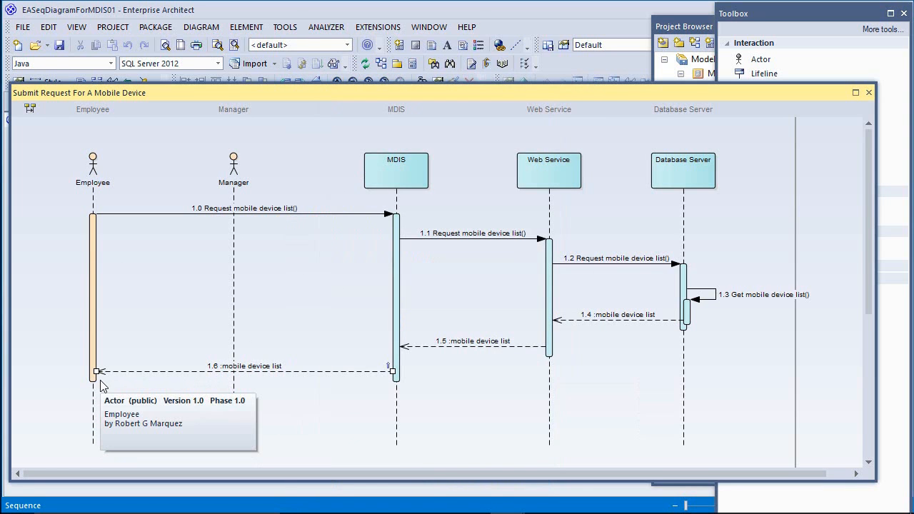
Step: Extend the diagram window downward and add a self-message named "Review mobile device list" on the Employee lifeline, below its return message
{"action": "scroll", "coordinate": [112, 378], "scroll_direction": "down", "scroll_amount": 1}
{"action": "scroll", "coordinate": [112, 378], "scroll_direction": "up", "scroll_amount": 1}
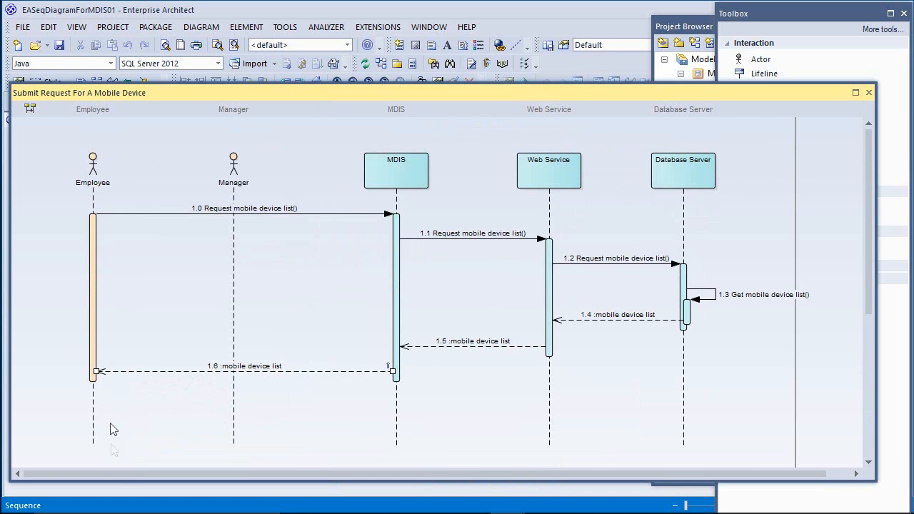
{"action": "left_click_drag", "start_coordinate": [118, 484], "coordinate": [117, 497]}
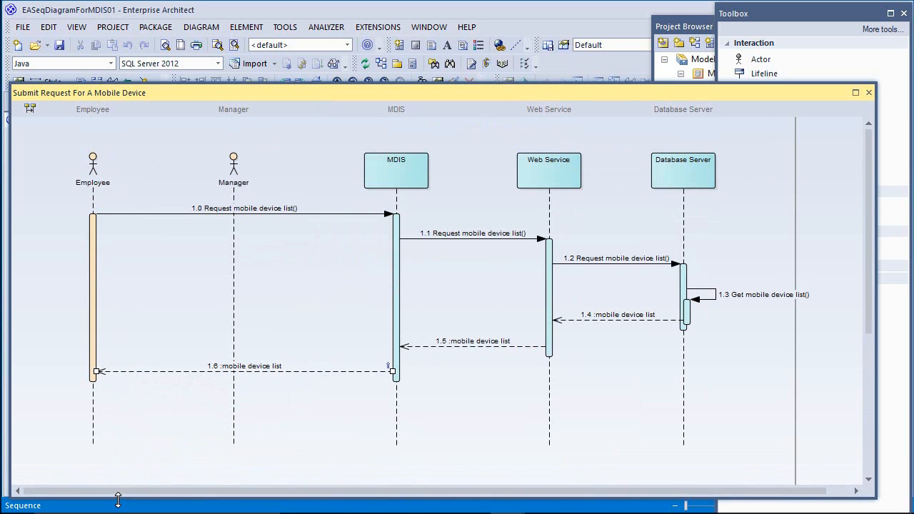
{"action": "left_click", "coordinate": [84, 392]}
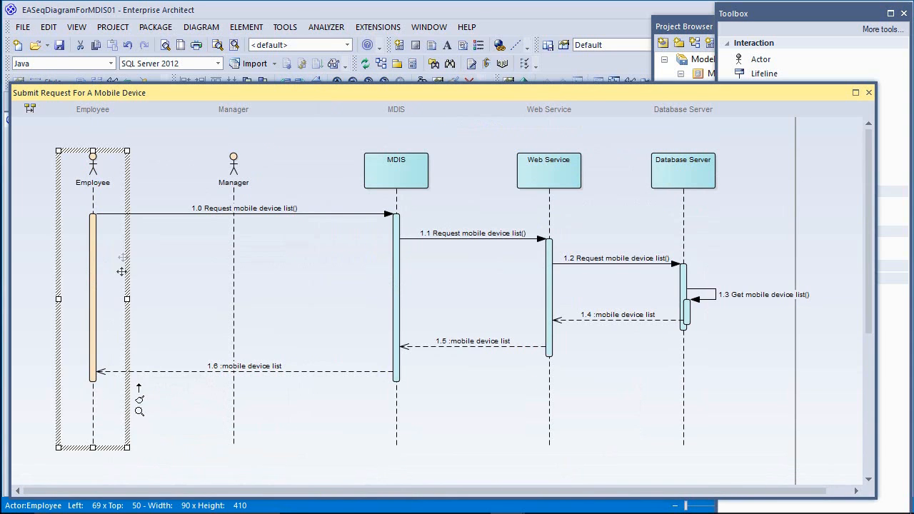
{"action": "left_click_drag", "start_coordinate": [139, 389], "coordinate": [97, 403]}
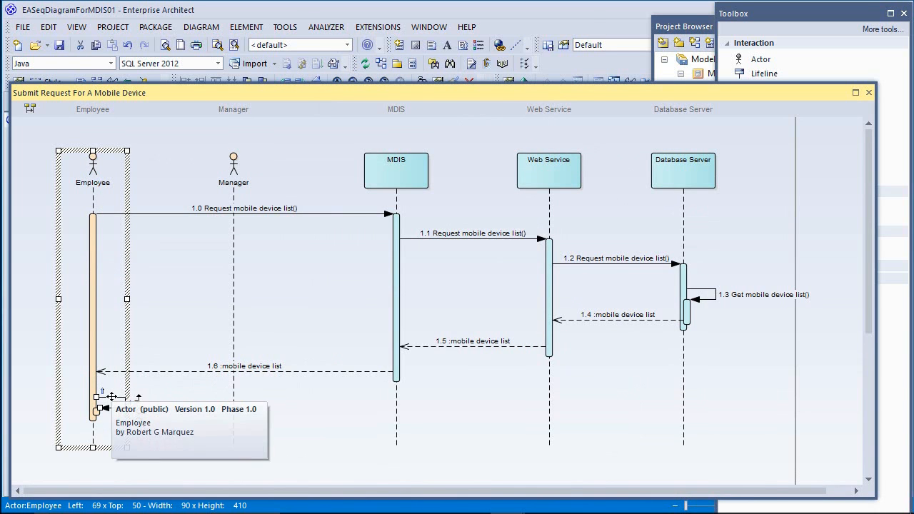
{"action": "double_click", "coordinate": [110, 397]}
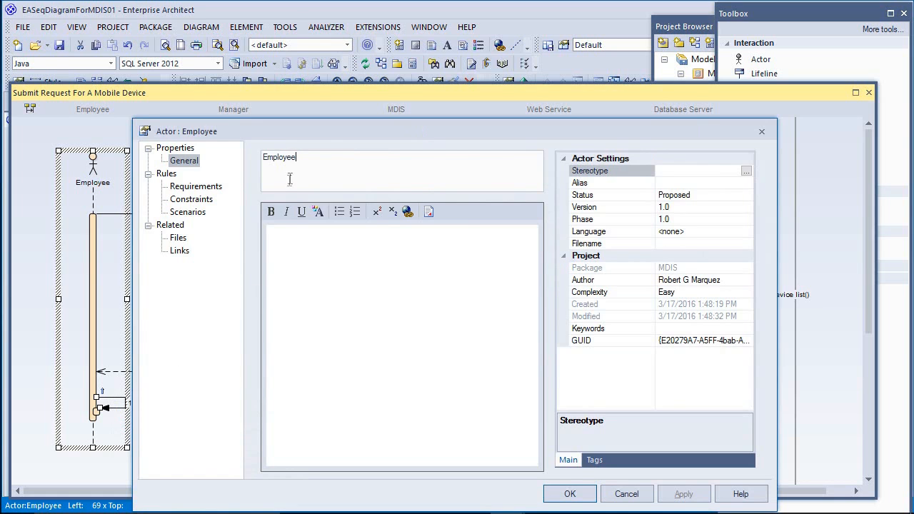
{"action": "left_click", "coordinate": [761, 131]}
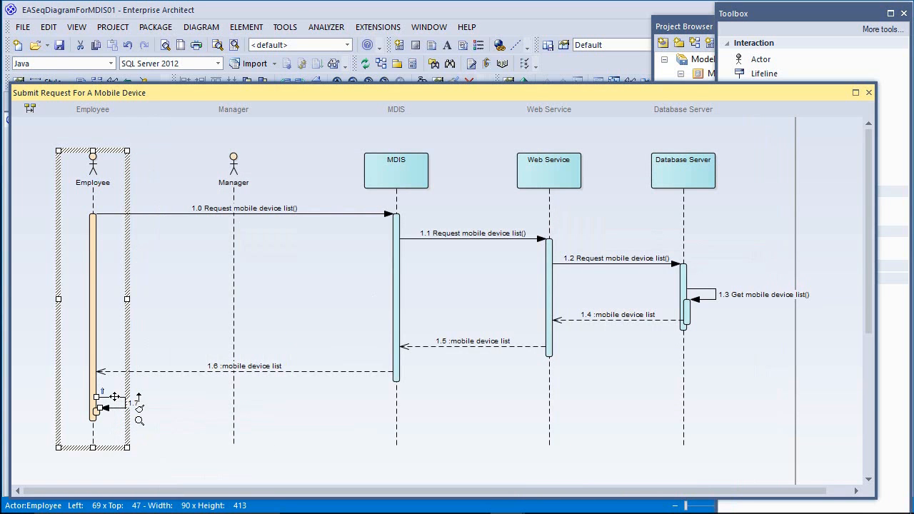
{"action": "left_click", "coordinate": [114, 400]}
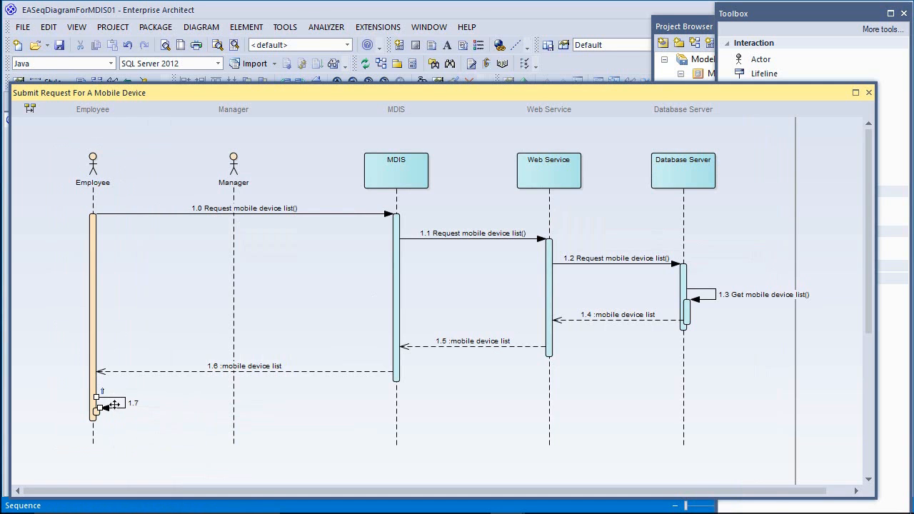
{"action": "double_click", "coordinate": [114, 400]}
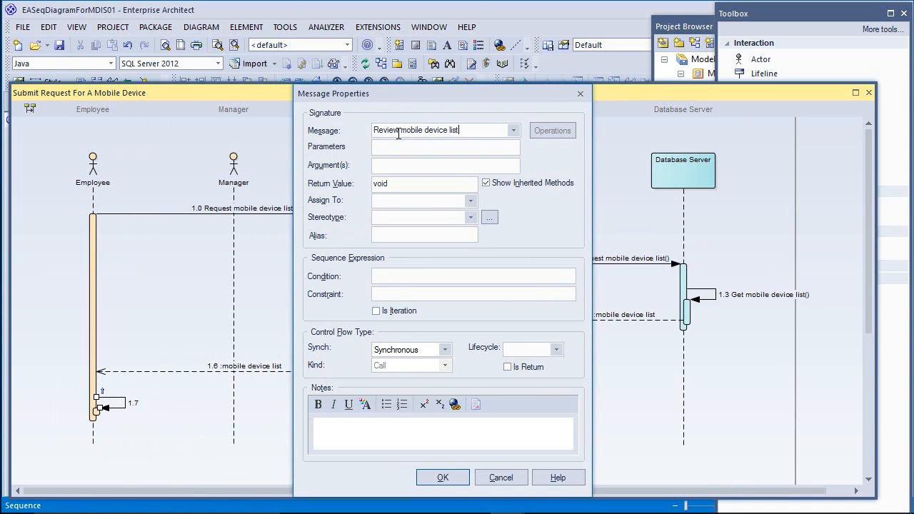
{"action": "left_click", "coordinate": [443, 477]}
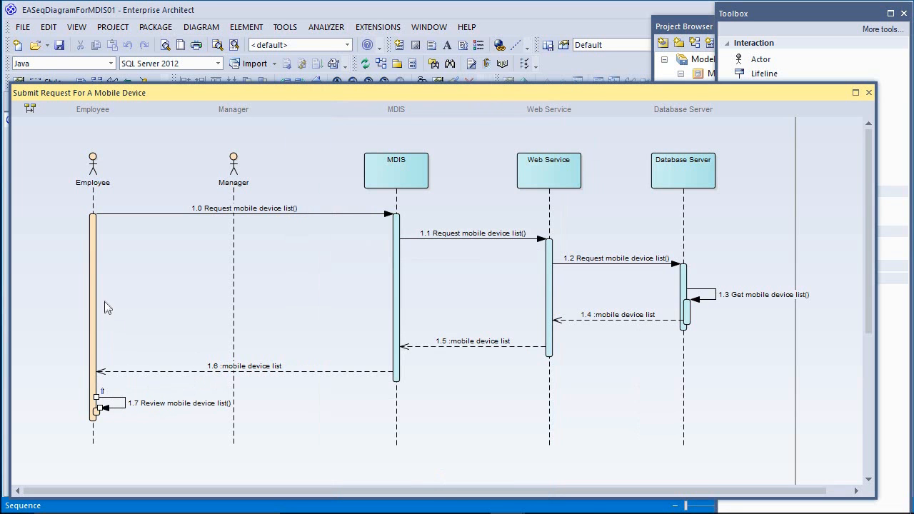
Step: Extend the diagram window upward and lengthen the lifelines to a height of about 767 by stretching the MDIS lifeline
{"action": "left_click_drag", "start_coordinate": [136, 83], "coordinate": [137, 15]}
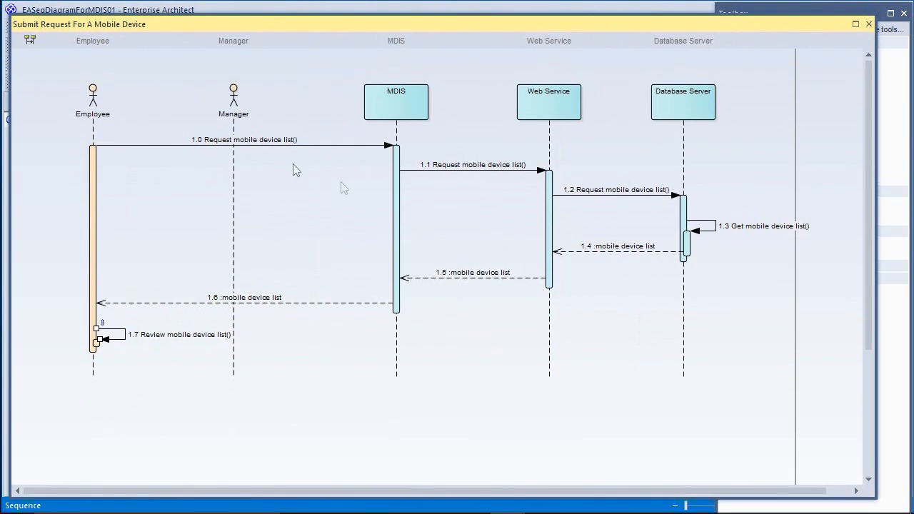
{"action": "left_click", "coordinate": [396, 371]}
{"action": "left_click_drag", "start_coordinate": [397, 390], "coordinate": [419, 446]}
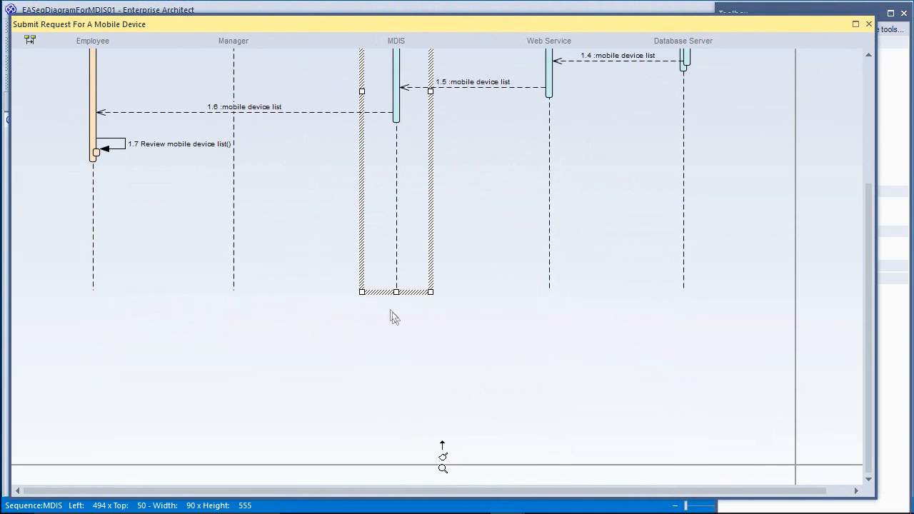
{"action": "left_click_drag", "start_coordinate": [396, 292], "coordinate": [394, 440]}
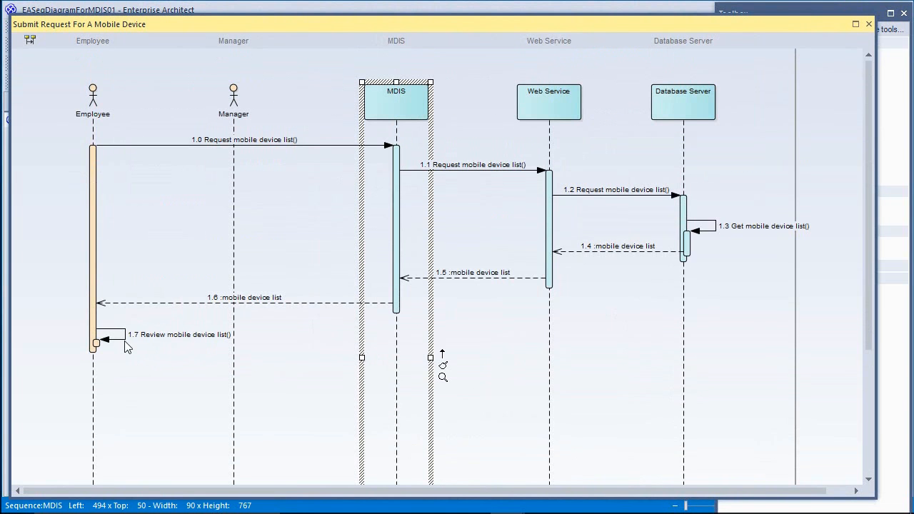
{"action": "left_click", "coordinate": [205, 414]}
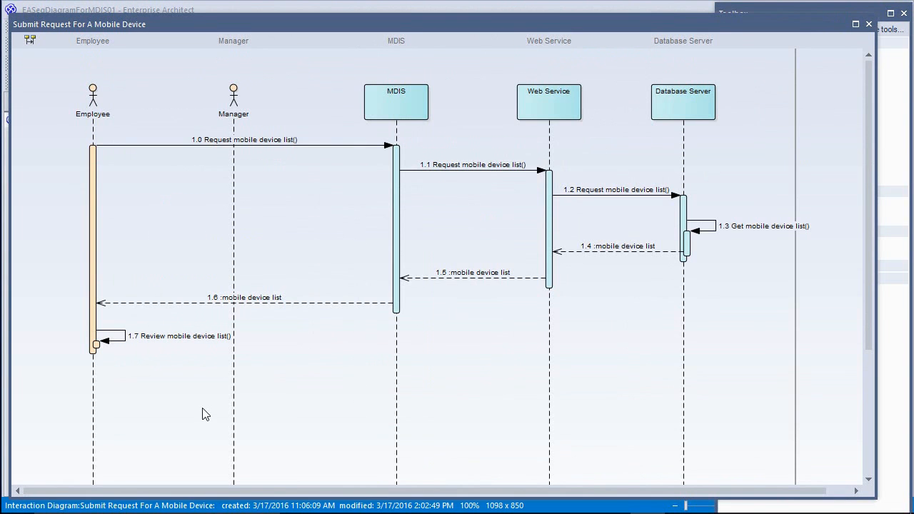
Step: Add a self-message named "Select a device" on the Employee lifeline, below the review message, and raise its activation level
{"action": "left_click", "coordinate": [110, 355]}
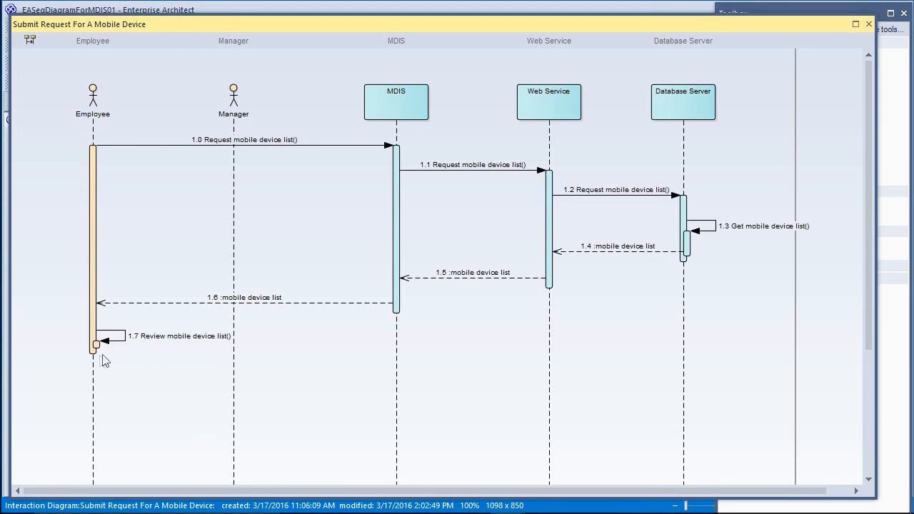
{"action": "left_click", "coordinate": [92, 361]}
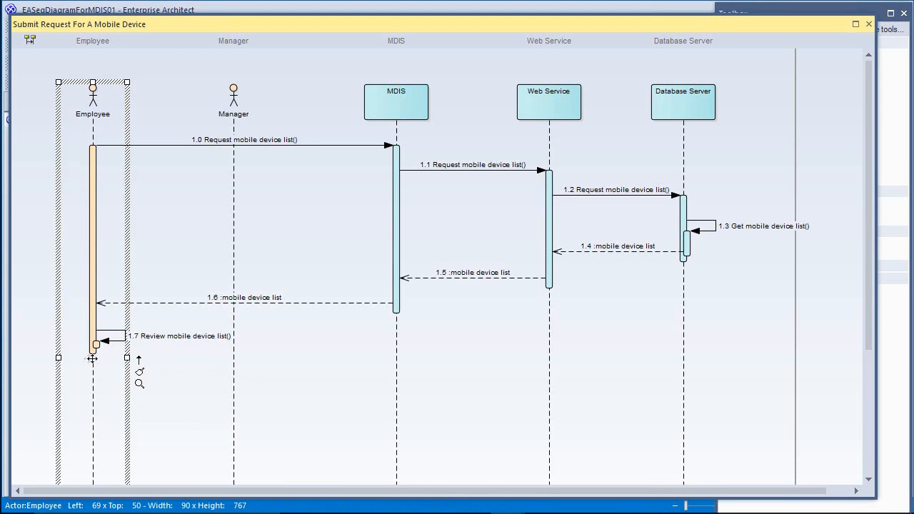
{"action": "left_click_drag", "start_coordinate": [139, 359], "coordinate": [103, 368]}
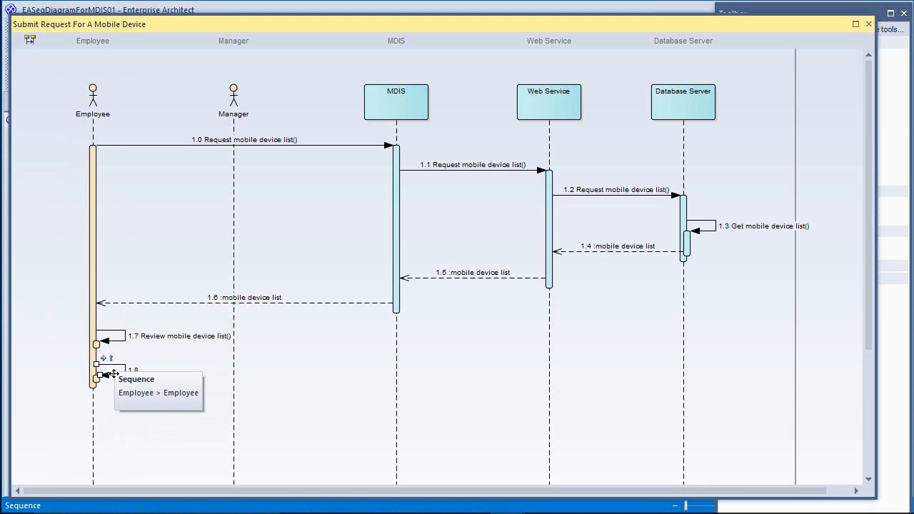
{"action": "double_click", "coordinate": [113, 372]}
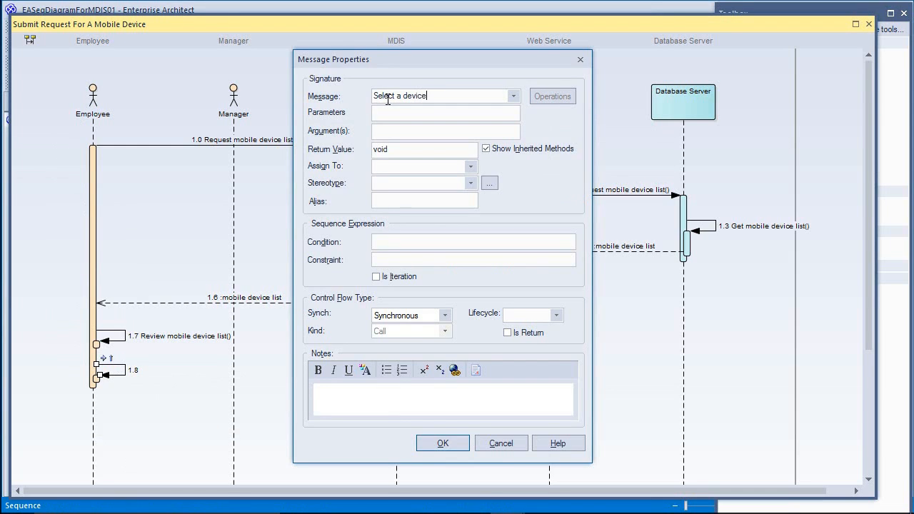
{"action": "left_click", "coordinate": [442, 444]}
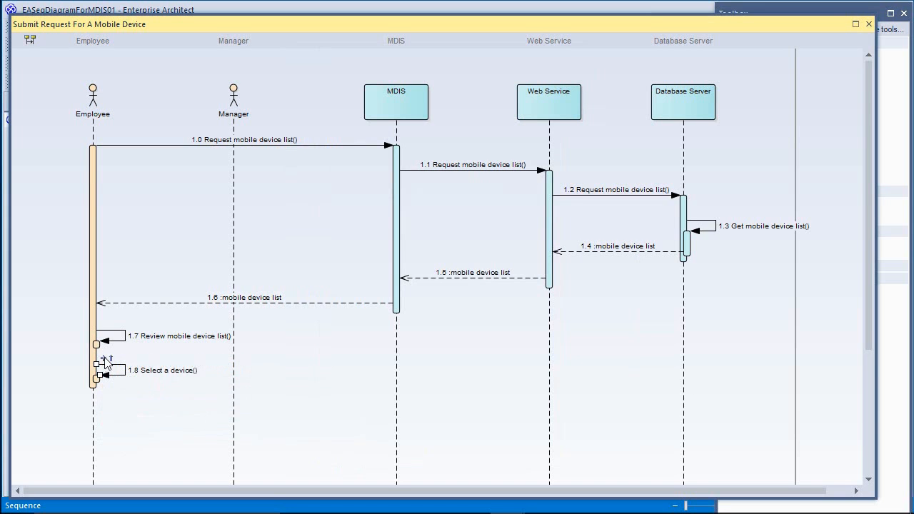
{"action": "left_click", "coordinate": [103, 359]}
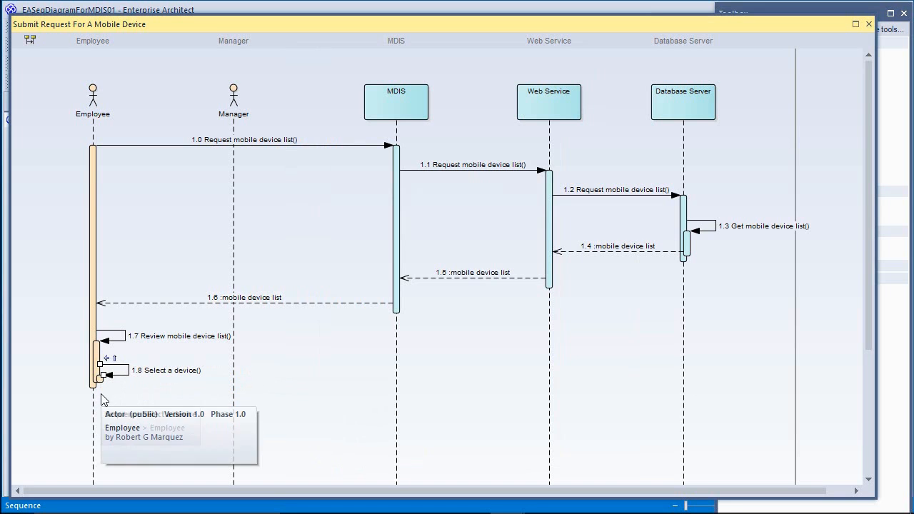
Step: Add a self-message named "Submit Request" with the parameter "Mobile Device Request" on the Employee lifeline, below the Select a device message
{"action": "left_click", "coordinate": [102, 400]}
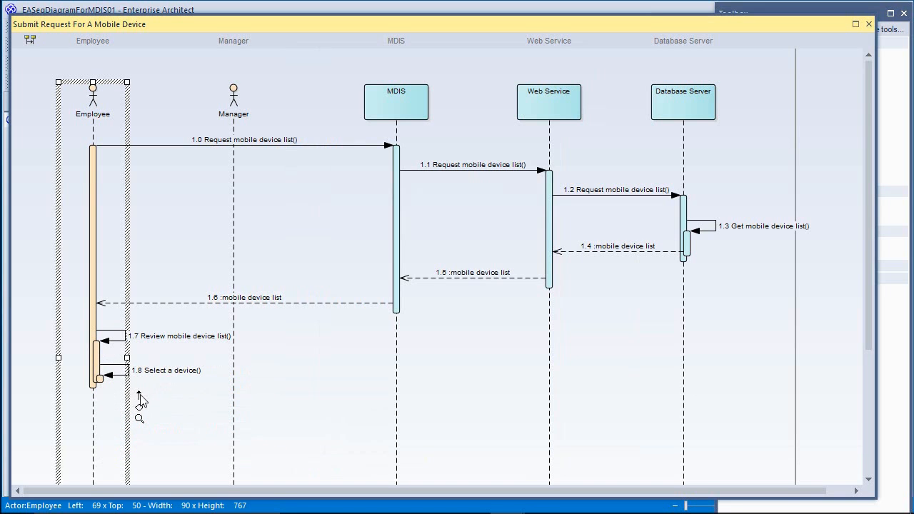
{"action": "left_click_drag", "start_coordinate": [140, 397], "coordinate": [105, 401]}
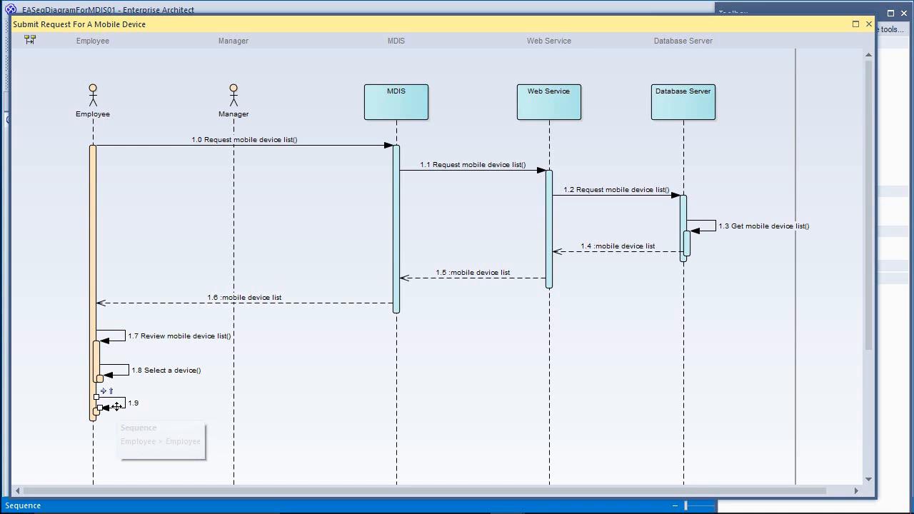
{"action": "double_click", "coordinate": [112, 403]}
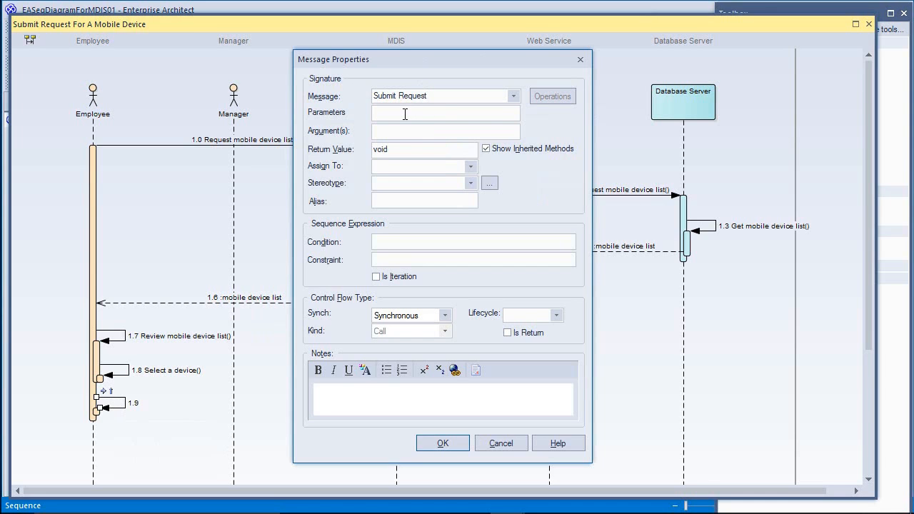
{"action": "type", "text": "Mobile Device Re"}
{"action": "type", "text": "quest"}
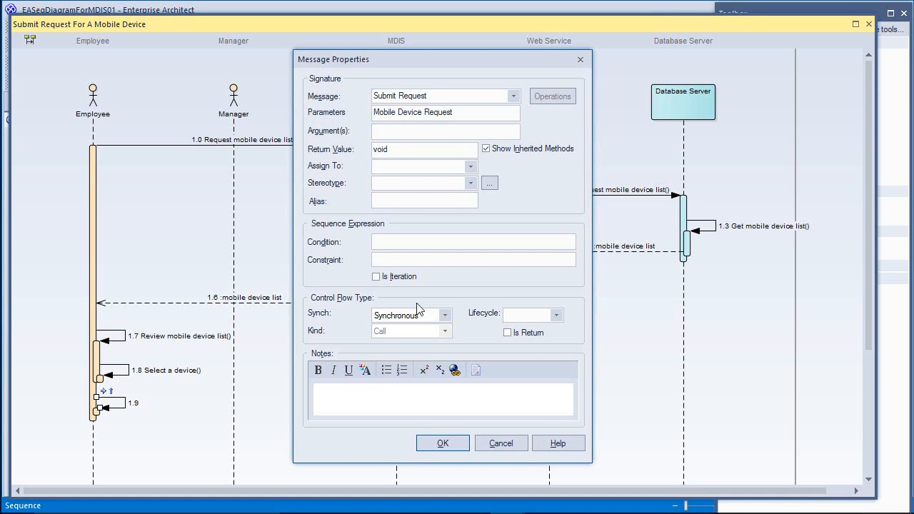
{"action": "left_click", "coordinate": [437, 446]}
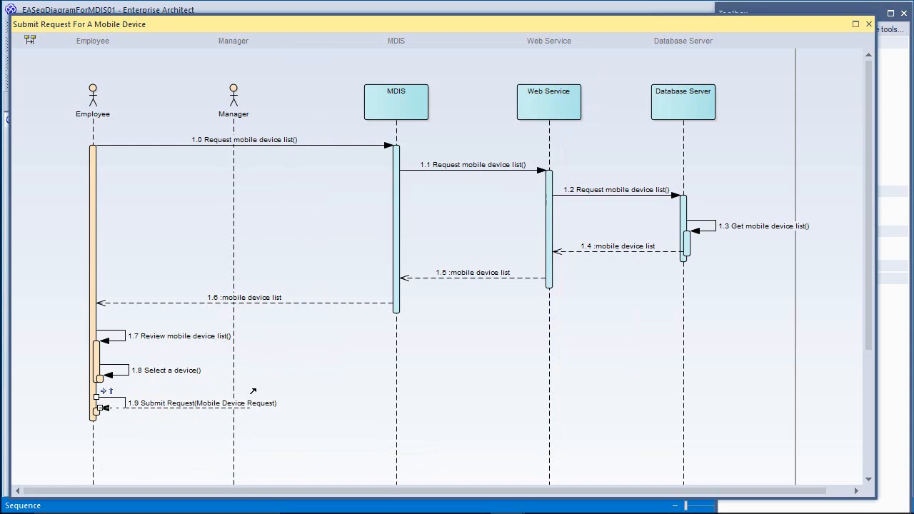
Step: Redirect the Submit Request message to end on the MDIS lifeline, nudge it slightly upward and raise its activation level on Employee
{"action": "left_click_drag", "start_coordinate": [390, 375], "coordinate": [391, 374]}
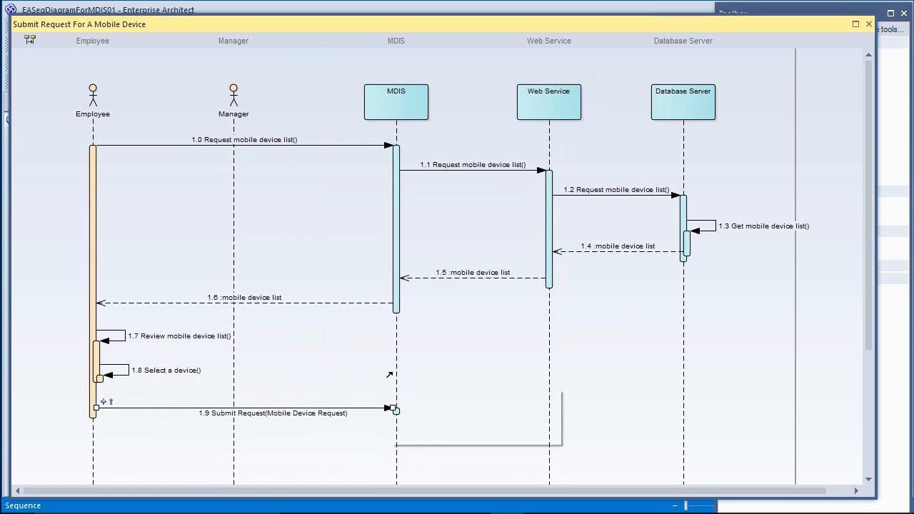
{"action": "left_click_drag", "start_coordinate": [142, 405], "coordinate": [143, 401]}
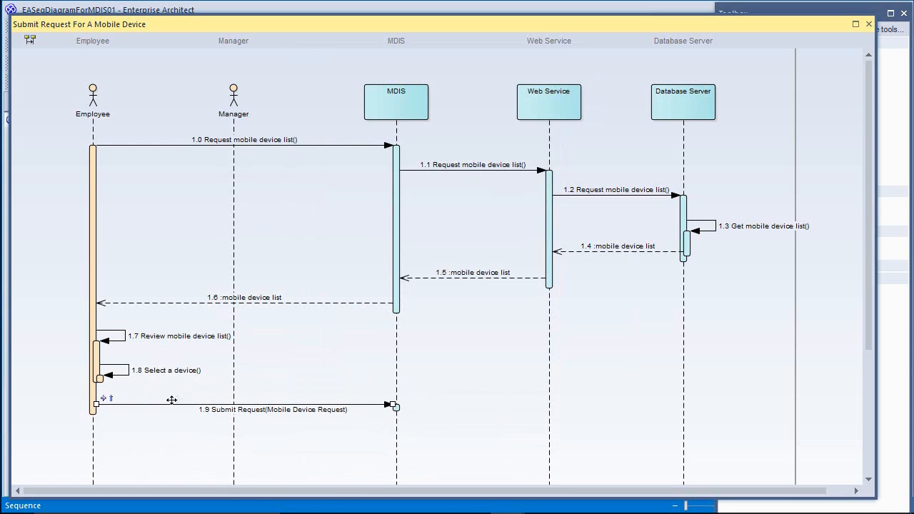
{"action": "left_click", "coordinate": [104, 399]}
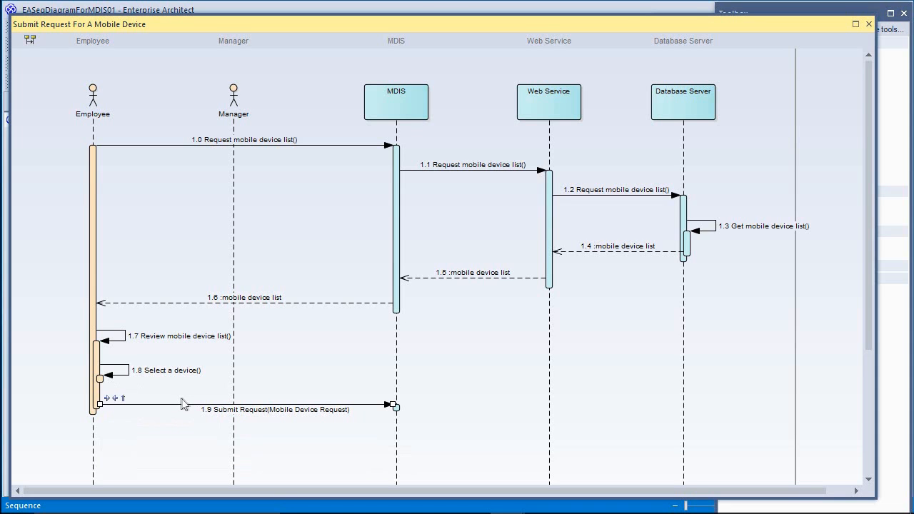
{"action": "left_click", "coordinate": [460, 435]}
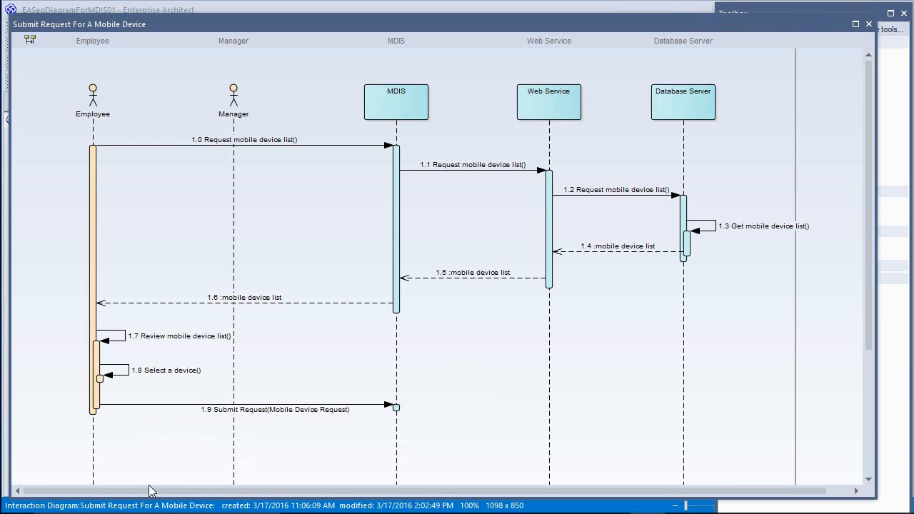
Step: Add a self-message named "Validate input data" with the parameter "Mobile Device Request" on the MDIS lifeline, below the Submit Request message
{"action": "scroll", "coordinate": [369, 450], "scroll_direction": "down", "scroll_amount": 3}
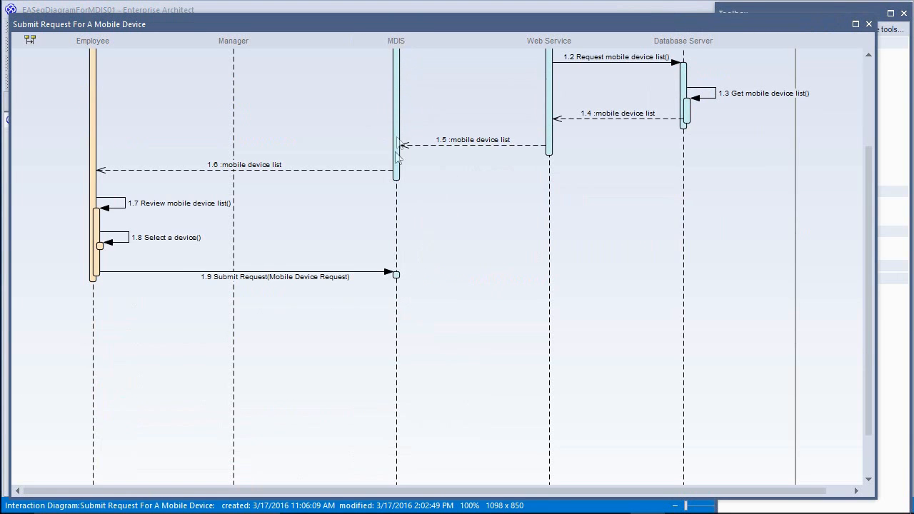
{"action": "left_click", "coordinate": [387, 305]}
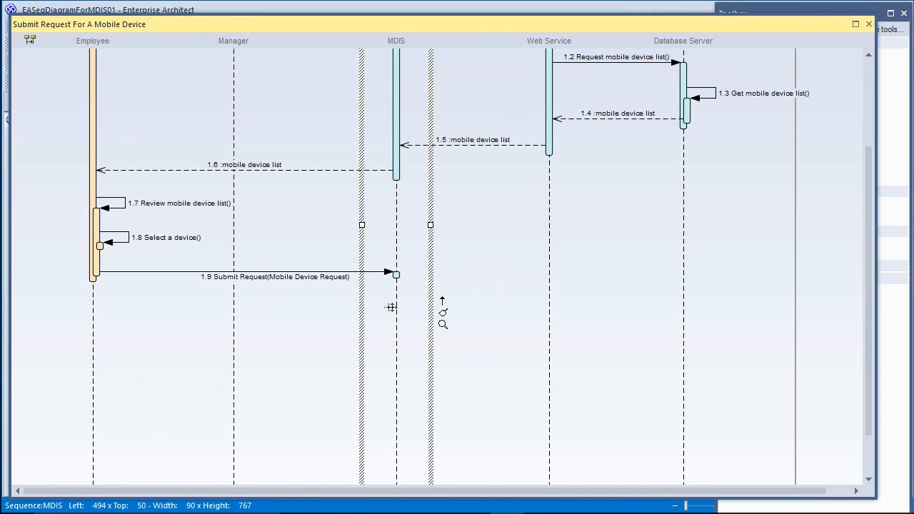
{"action": "left_click_drag", "start_coordinate": [441, 304], "coordinate": [405, 304]}
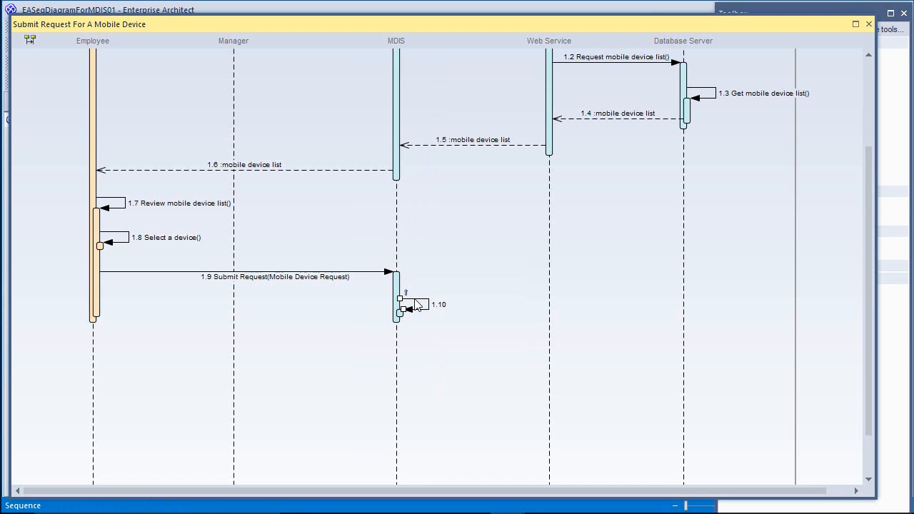
{"action": "double_click", "coordinate": [418, 305]}
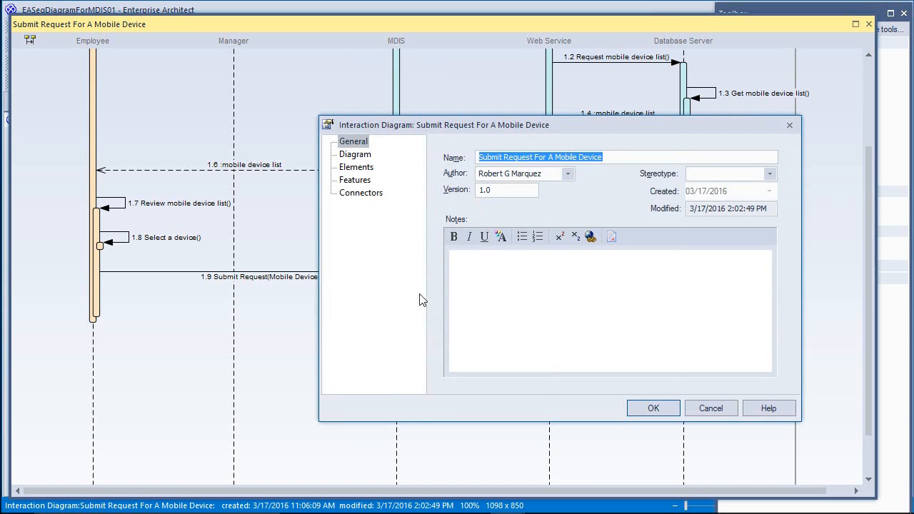
{"action": "left_click", "coordinate": [710, 407]}
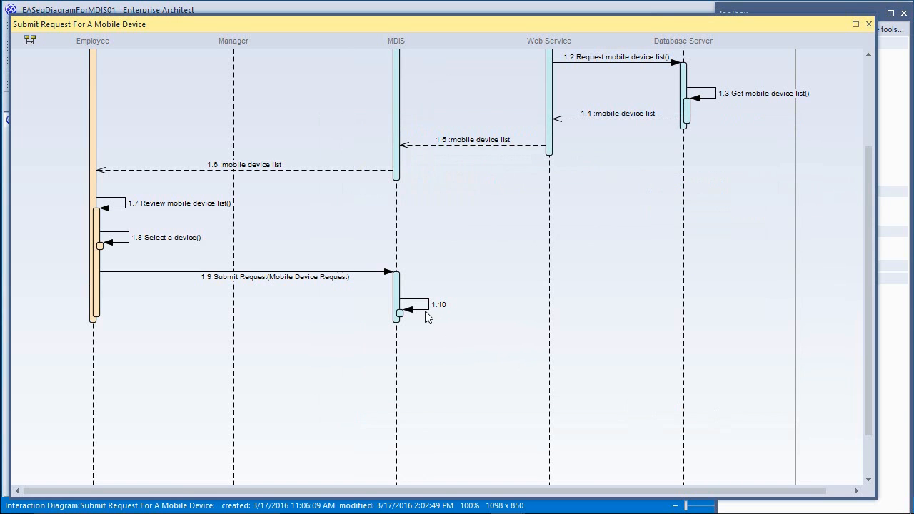
{"action": "left_click", "coordinate": [425, 310]}
{"action": "double_click", "coordinate": [425, 309]}
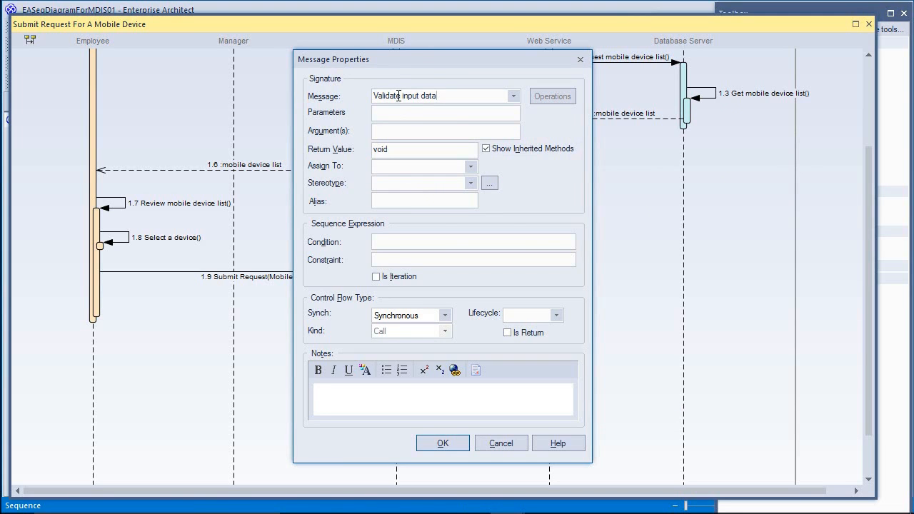
{"action": "left_click", "coordinate": [408, 112]}
{"action": "type", "text": "Mobile Device Request"}
{"action": "left_click", "coordinate": [462, 446]}
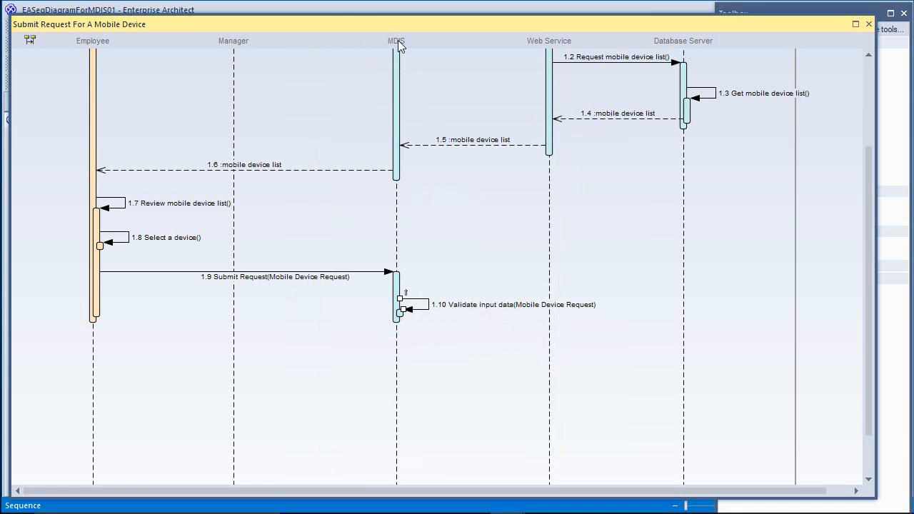
{"action": "left_click", "coordinate": [418, 315]}
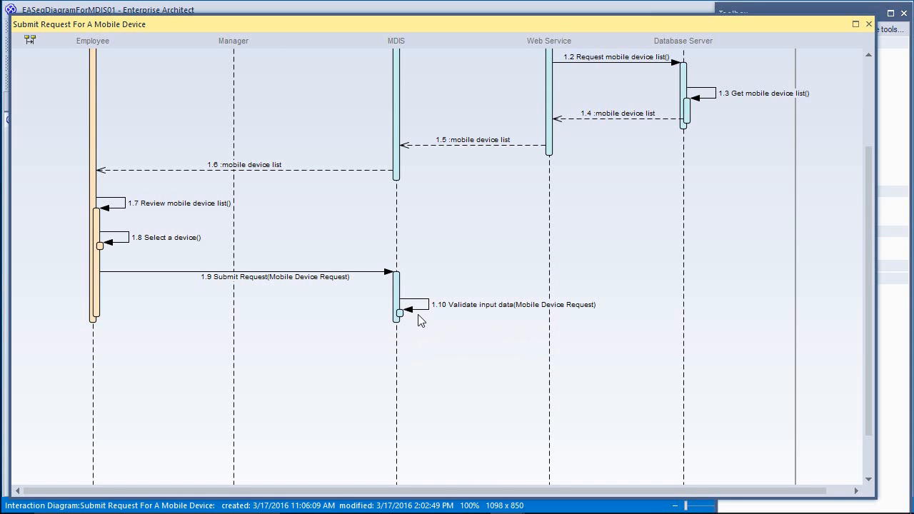
Step: Add a message from MDIS to Web Service named "Route Request" with the parameter "Mobile Device Request", below the validation self-message
{"action": "left_click", "coordinate": [403, 327]}
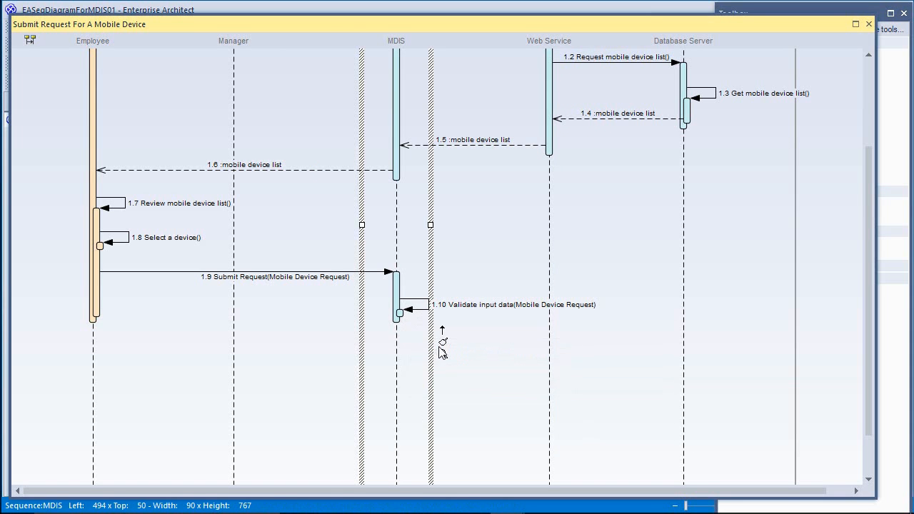
{"action": "left_click_drag", "start_coordinate": [442, 332], "coordinate": [546, 362]}
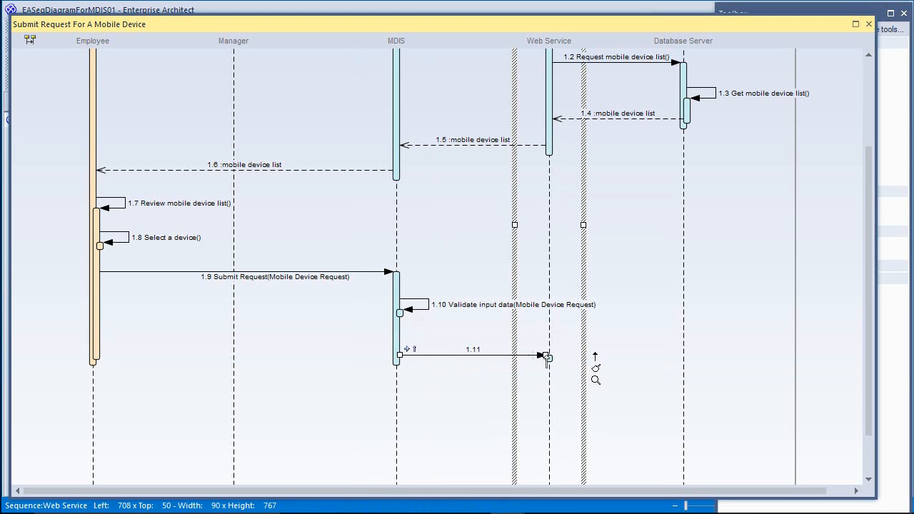
{"action": "double_click", "coordinate": [436, 353]}
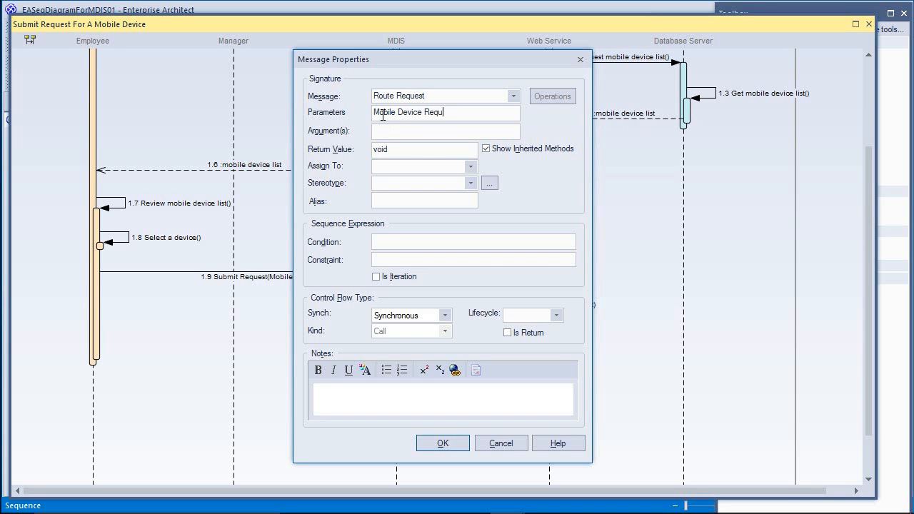
{"action": "left_click", "coordinate": [442, 442]}
{"action": "left_click", "coordinate": [542, 371]}
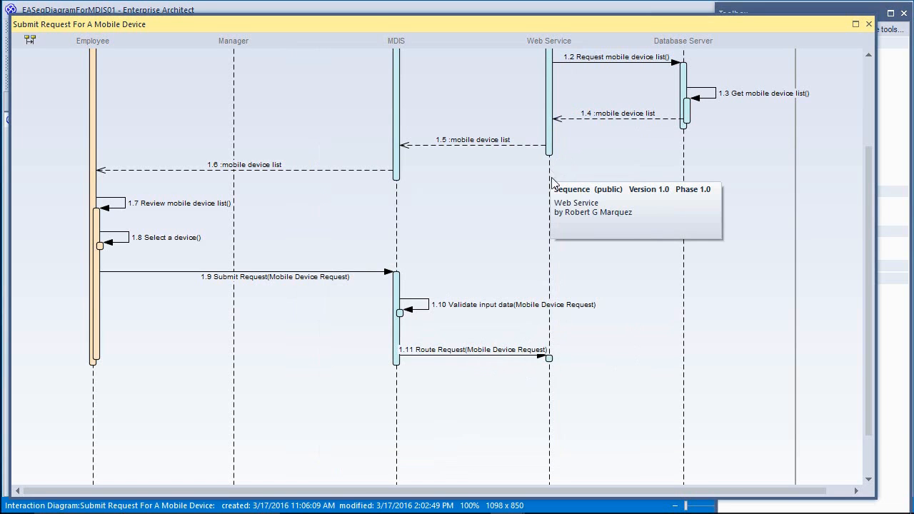
Step: Shift the Web Service lifeline to the right to fit the Route Request label, and move the Database Server lifeline right to about 940
{"action": "left_click", "coordinate": [559, 220]}
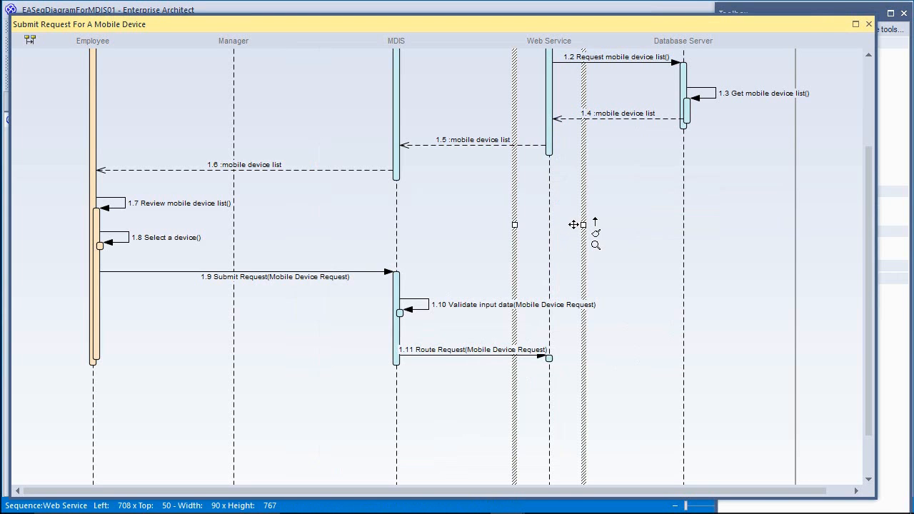
{"action": "left_click_drag", "start_coordinate": [571, 224], "coordinate": [622, 224]}
{"action": "left_click", "coordinate": [704, 223]}
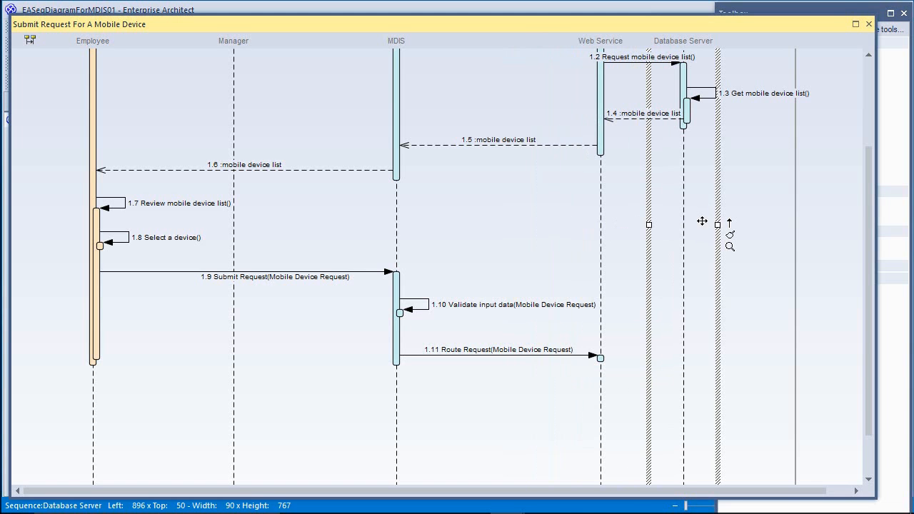
{"action": "left_click_drag", "start_coordinate": [698, 217], "coordinate": [730, 217]}
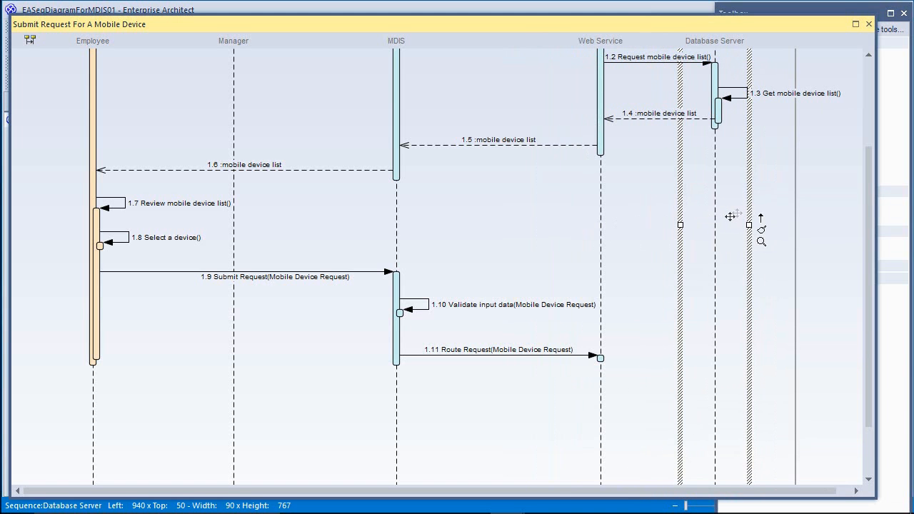
Step: Shift the diagram window down to uncover the main menu and set the page's paper size to Legal
{"action": "left_click_drag", "start_coordinate": [866, 185], "coordinate": [865, 55]}
{"action": "left_click_drag", "start_coordinate": [333, 25], "coordinate": [327, 125]}
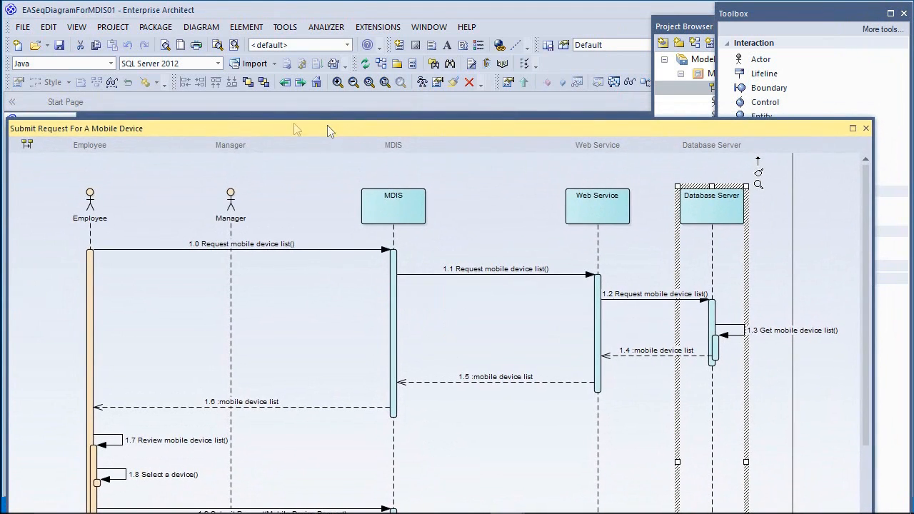
{"action": "left_click", "coordinate": [23, 27]}
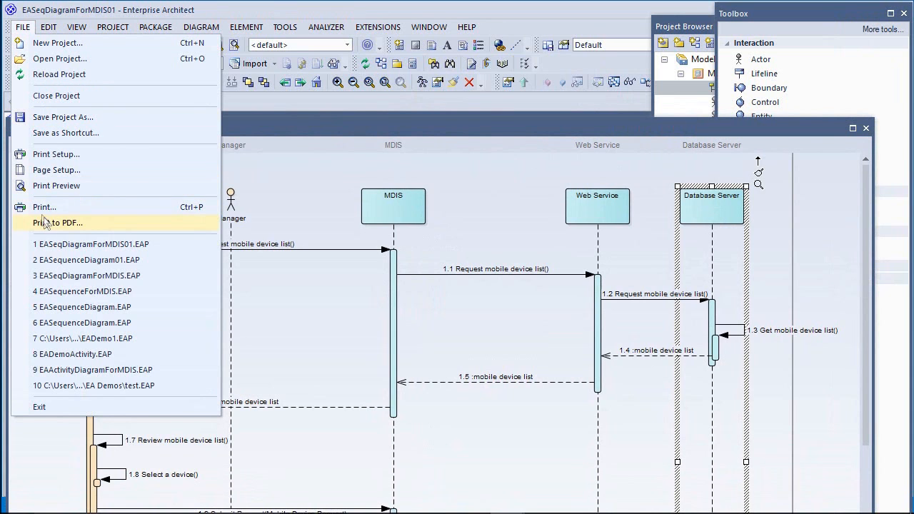
{"action": "left_click", "coordinate": [61, 172]}
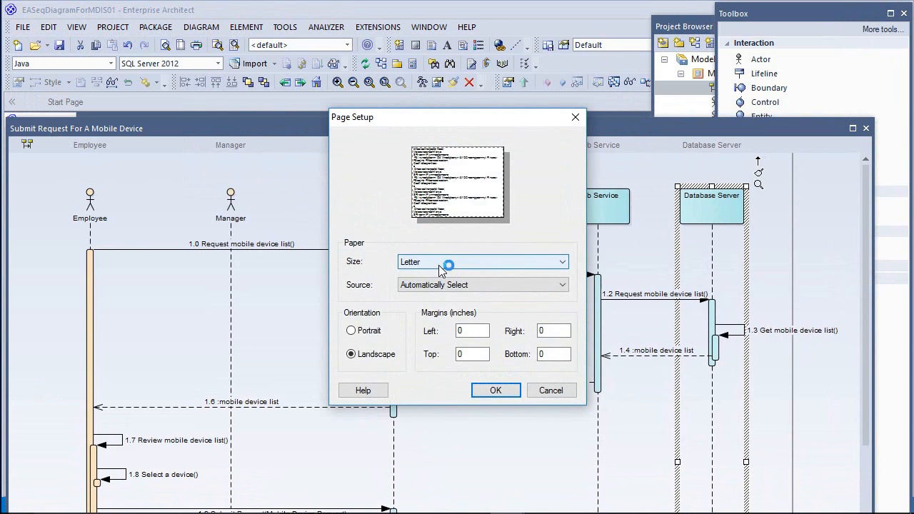
{"action": "left_click", "coordinate": [447, 261]}
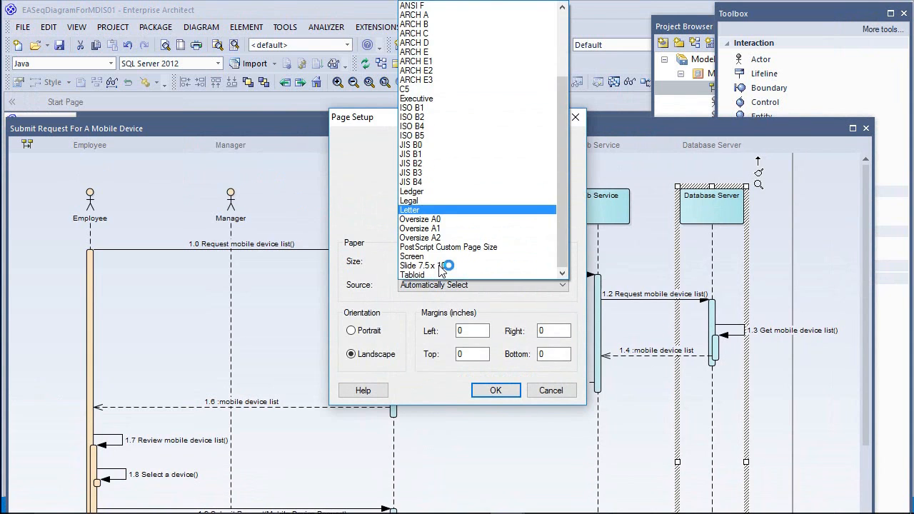
{"action": "left_click", "coordinate": [433, 201]}
{"action": "left_click", "coordinate": [494, 393]}
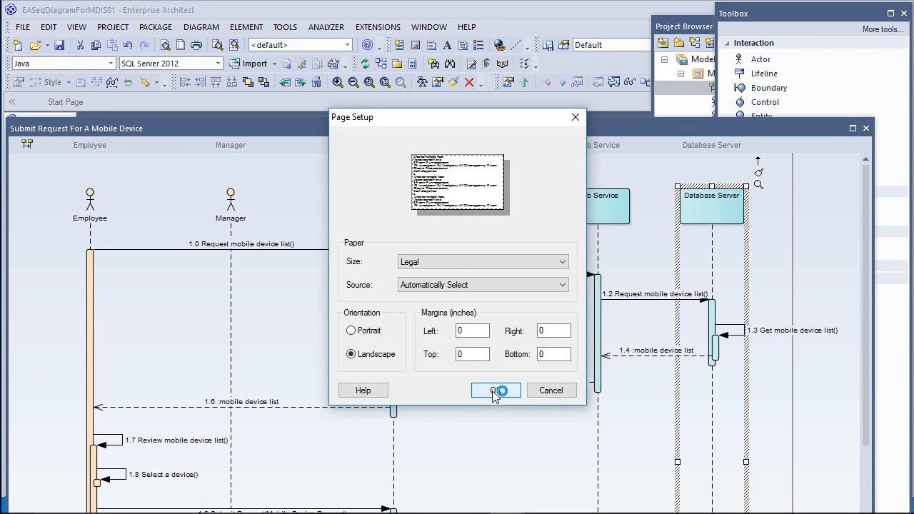
Step: Set the page setup to Portrait orientation with Ledger paper size, and reposition the diagram window higher
{"action": "left_click", "coordinate": [351, 331]}
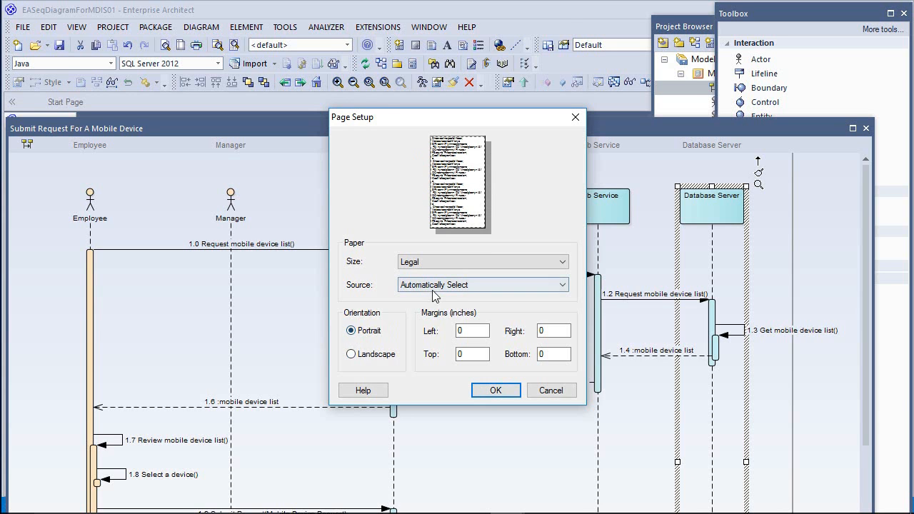
{"action": "left_click", "coordinate": [434, 264]}
{"action": "left_click", "coordinate": [429, 199]}
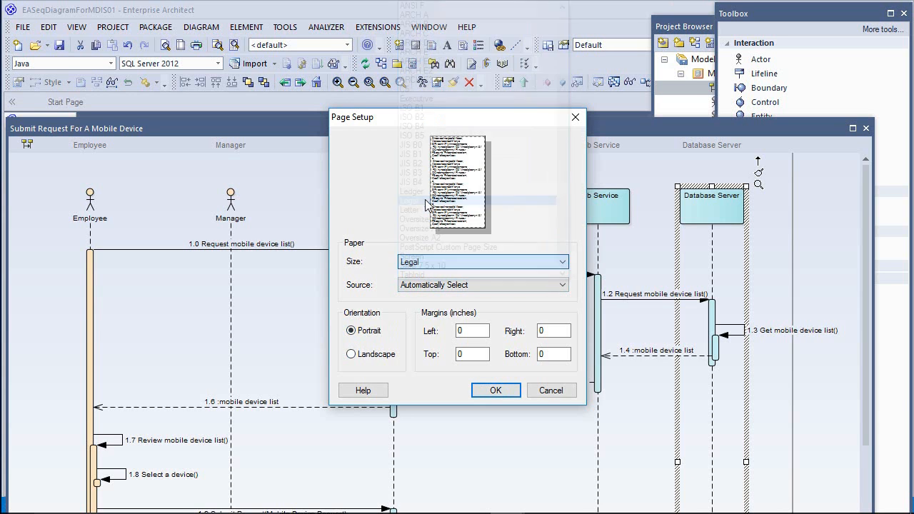
{"action": "left_click", "coordinate": [428, 264]}
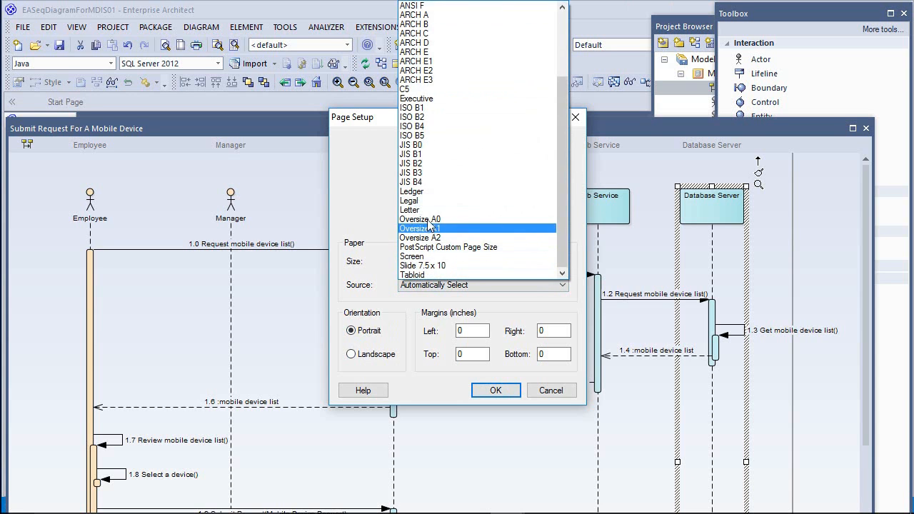
{"action": "left_click", "coordinate": [428, 193]}
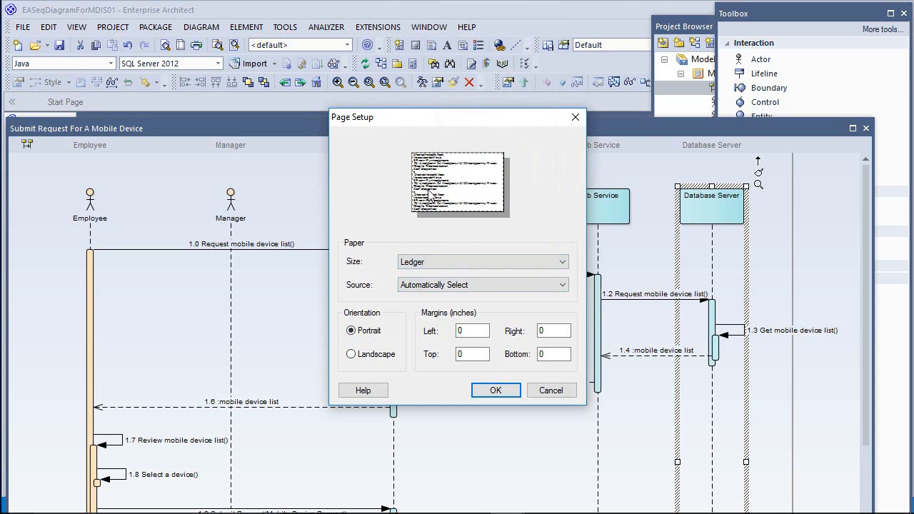
{"action": "left_click", "coordinate": [493, 392]}
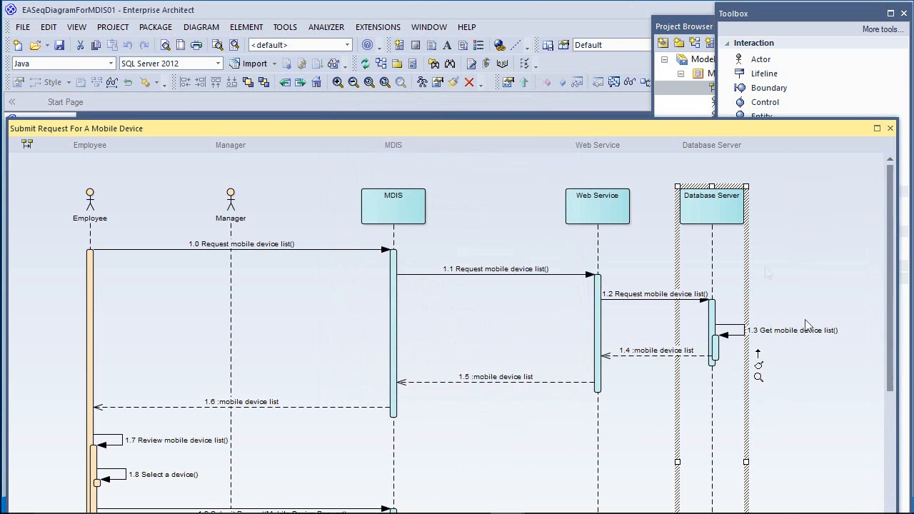
{"action": "left_click_drag", "start_coordinate": [663, 126], "coordinate": [658, 65]}
{"action": "left_click_drag", "start_coordinate": [882, 264], "coordinate": [881, 346]}
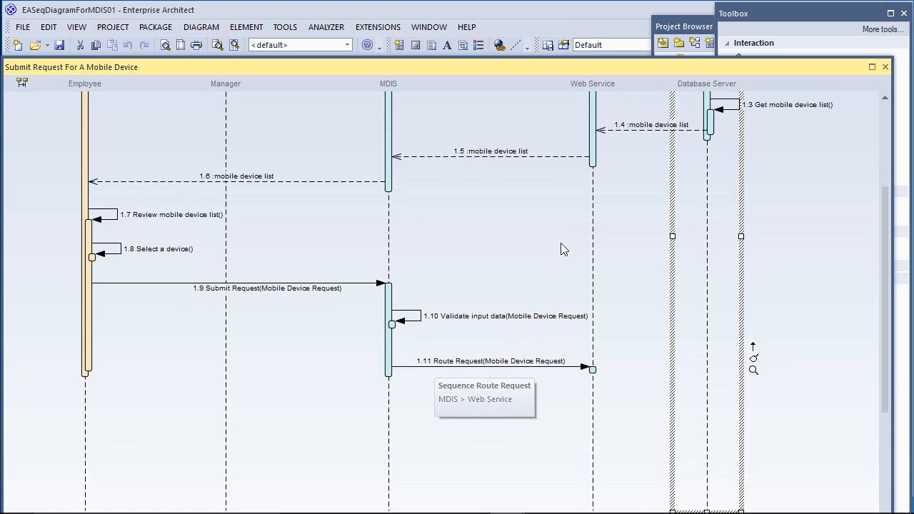
Step: Add a combined fragment of type alt at the level of the Route Request message and move its settings dialog clear of the toolbox
{"action": "left_click", "coordinate": [776, 14]}
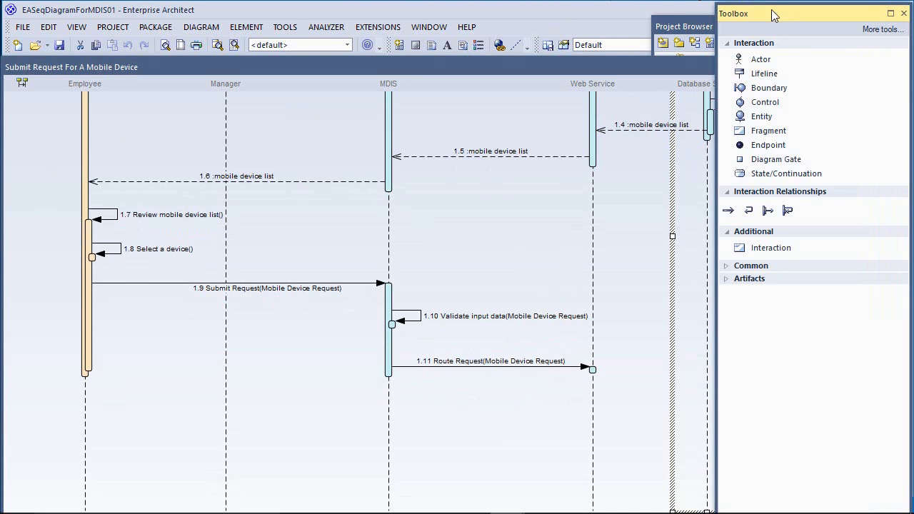
{"action": "left_click", "coordinate": [743, 135]}
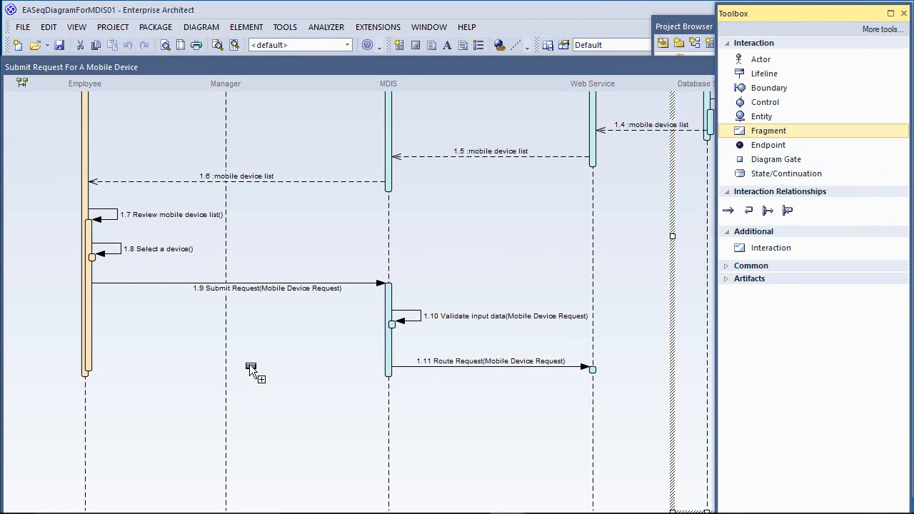
{"action": "left_click", "coordinate": [179, 355]}
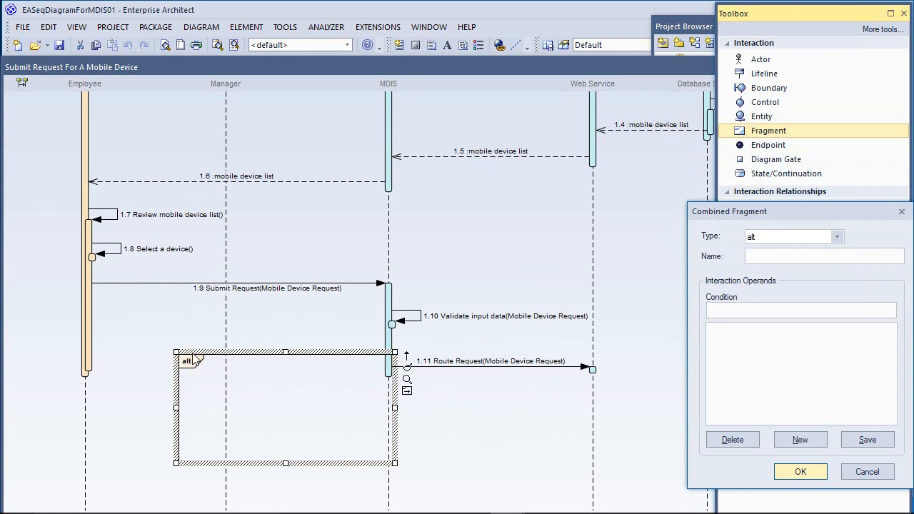
{"action": "left_click_drag", "start_coordinate": [716, 212], "coordinate": [519, 204]}
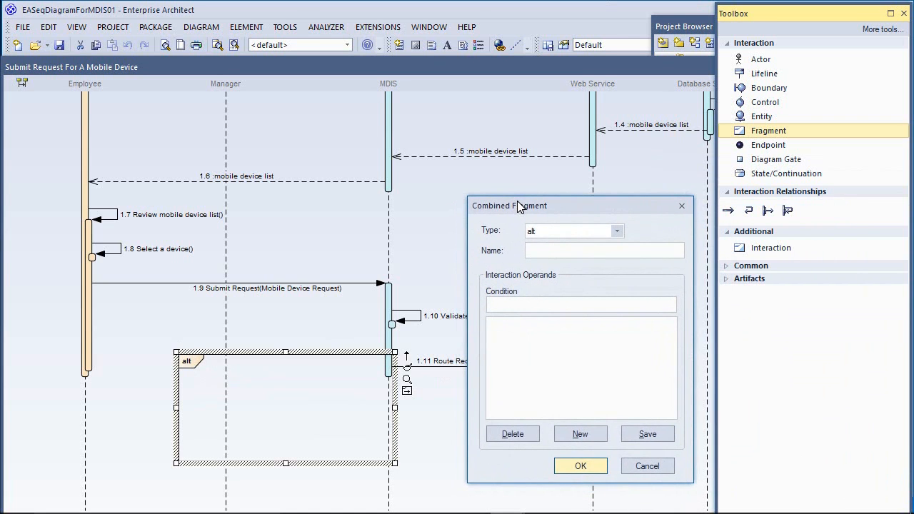
Step: Add the operand condition "InputData==Valid" to the alt fragment
{"action": "left_click", "coordinate": [545, 250]}
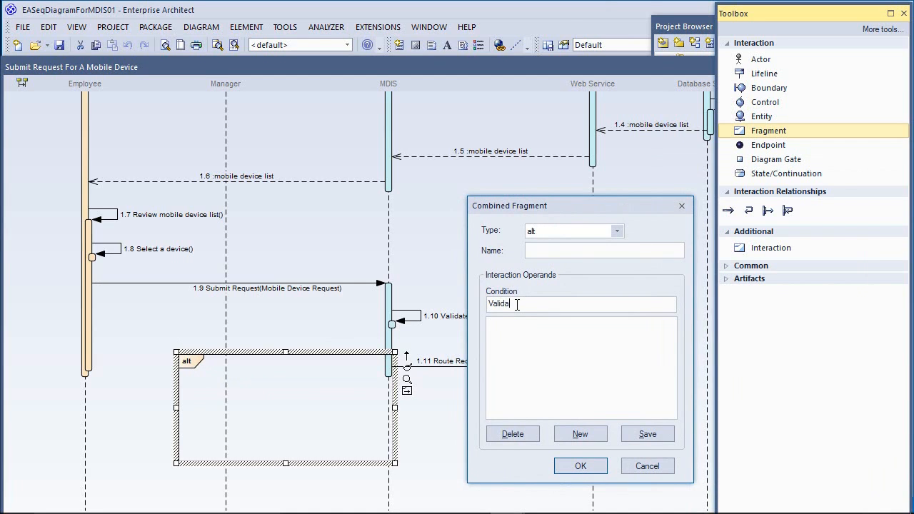
{"action": "type", "text": "tion"}
{"action": "key", "text": "BackSpace"}
{"action": "key", "text": "BackSpace"}
{"action": "key", "text": "BackSpace"}
{"action": "key", "text": "BackSpace"}
{"action": "key", "text": "BackSpace"}
{"action": "key", "text": "BackSpace"}
{"action": "key", "text": "BackSpace"}
{"action": "key", "text": "BackSpace"}
{"action": "key", "text": "BackSpace"}
{"action": "left_click", "coordinate": [641, 434]}
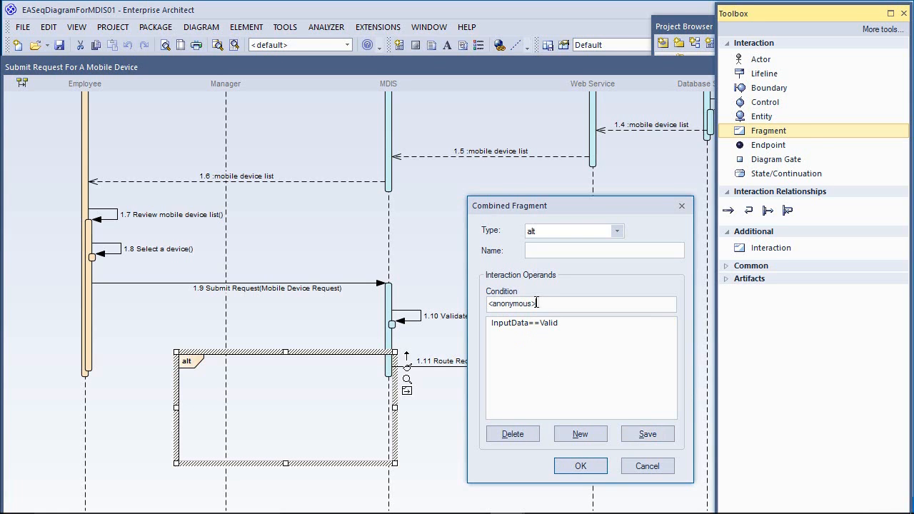
Step: Add a second operand condition "Else" to the alt fragment and accept its settings
{"action": "left_click_drag", "start_coordinate": [557, 304], "coordinate": [488, 304]}
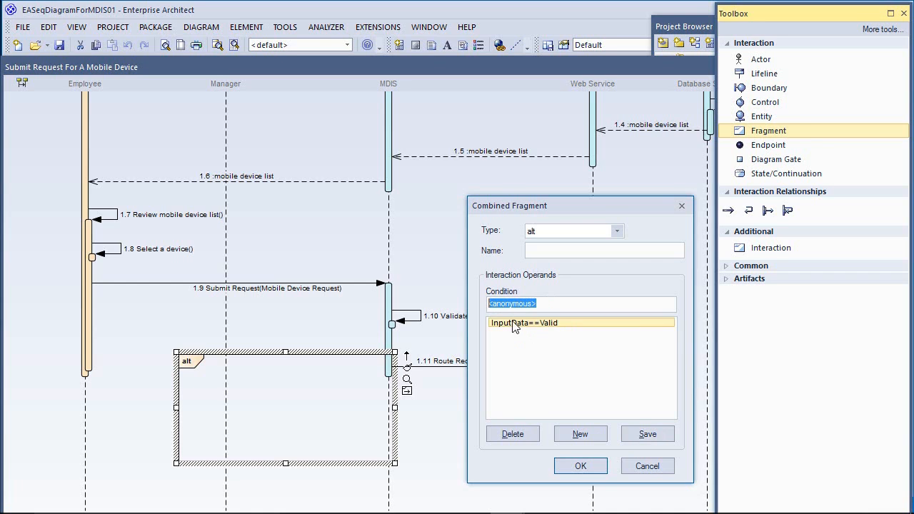
{"action": "type", "text": "Else"}
{"action": "left_click", "coordinate": [645, 435]}
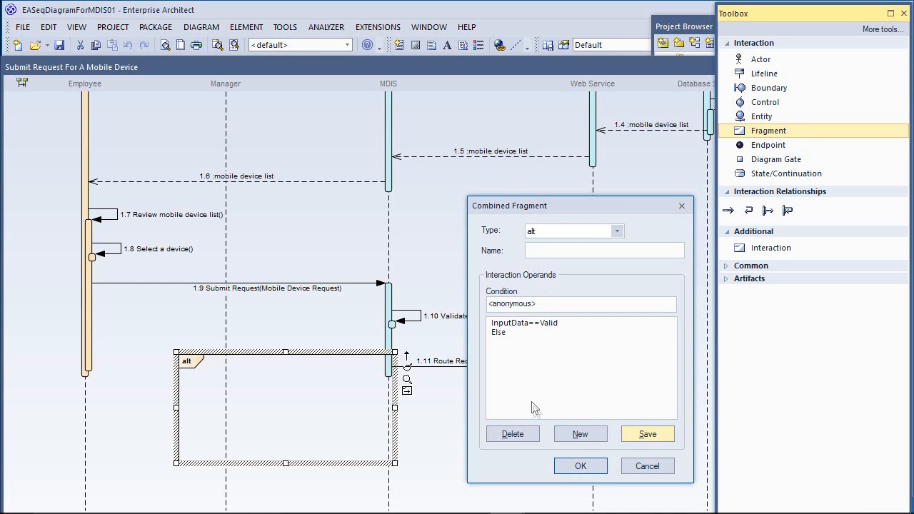
{"action": "left_click", "coordinate": [580, 466]}
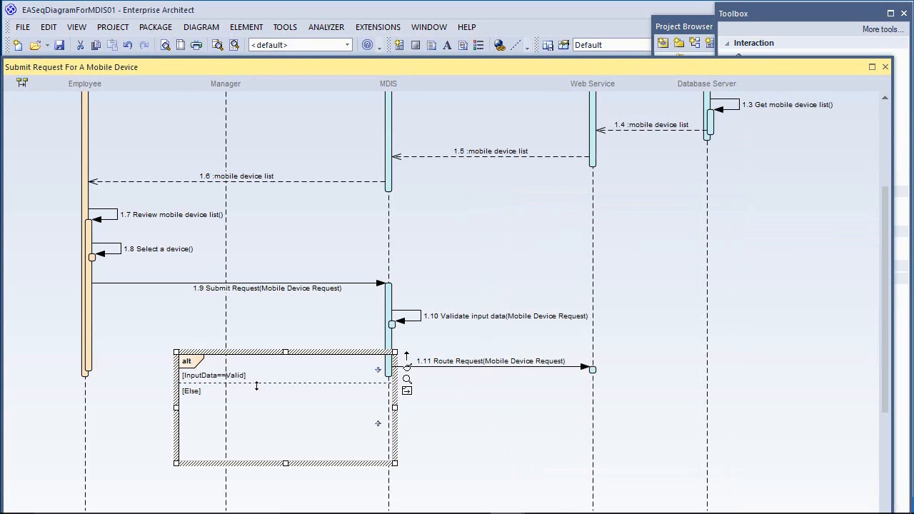
Step: Lower the divider between the alt fragment's operands and move the fragment over the messages between MDIS and Web Service
{"action": "left_click_drag", "start_coordinate": [261, 382], "coordinate": [262, 418]}
{"action": "mouse_move", "coordinate": [299, 352]}
{"action": "left_mouse_down"}
{"action": "mouse_move", "coordinate": [336, 302]}
{"action": "mouse_move", "coordinate": [320, 370]}
{"action": "mouse_move", "coordinate": [306, 356]}
{"action": "mouse_move", "coordinate": [422, 302]}
{"action": "mouse_move", "coordinate": [498, 302]}
{"action": "mouse_move", "coordinate": [516, 317]}
{"action": "left_mouse_up"}
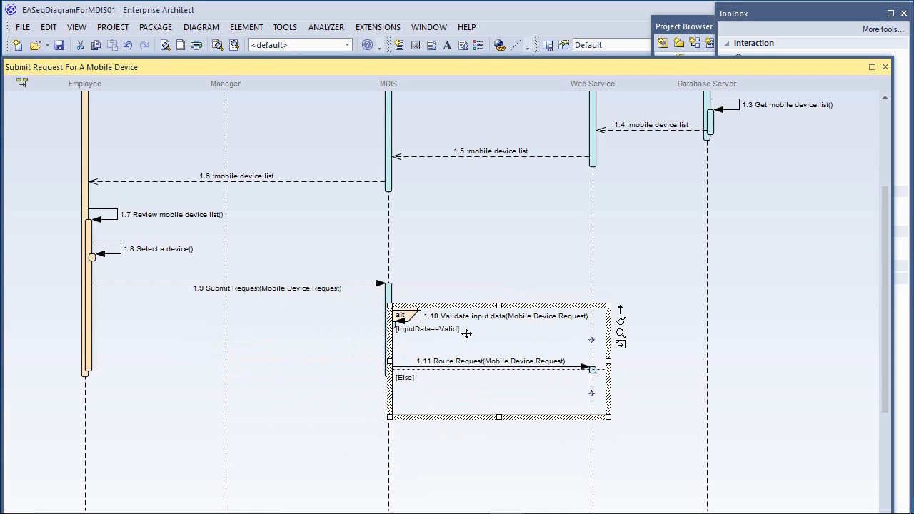
{"action": "left_click", "coordinate": [574, 305]}
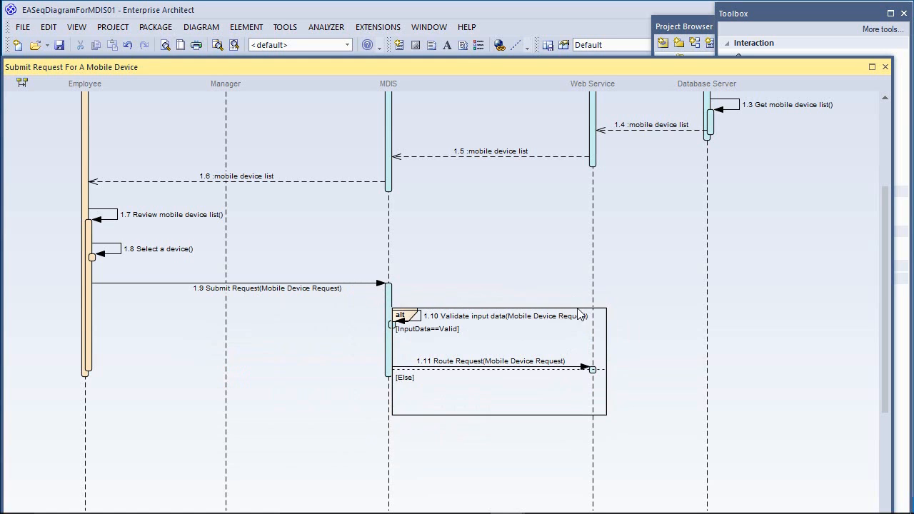
{"action": "double_click", "coordinate": [608, 347]}
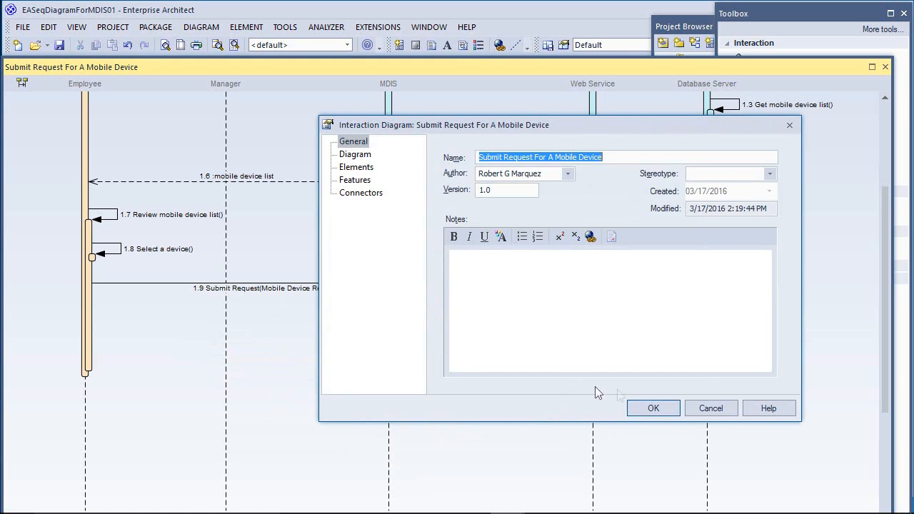
{"action": "left_click", "coordinate": [707, 408]}
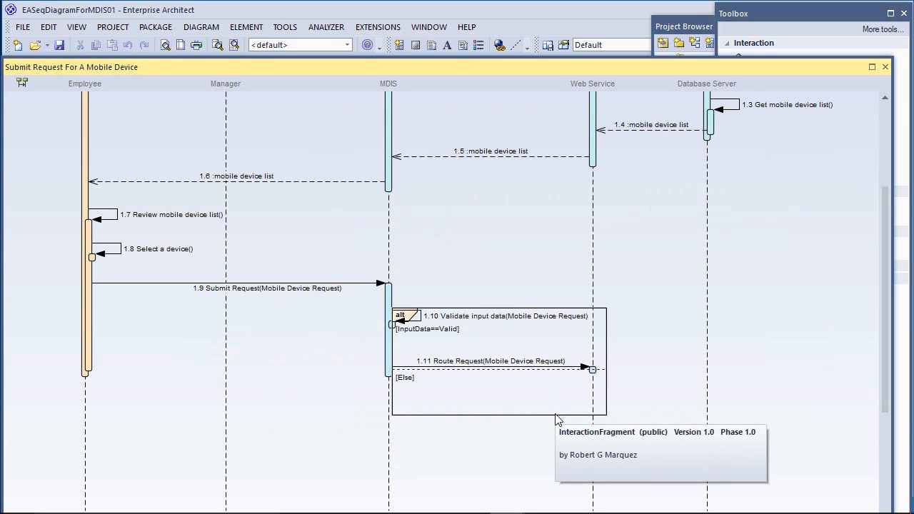
Step: Shift the alt fragment left across the MDIS lifeline, narrow it to end midway along Route Request, and lower it slightly so Route Request stays above Else
{"action": "left_click", "coordinate": [558, 414]}
{"action": "left_click_drag", "start_coordinate": [555, 414], "coordinate": [522, 414]}
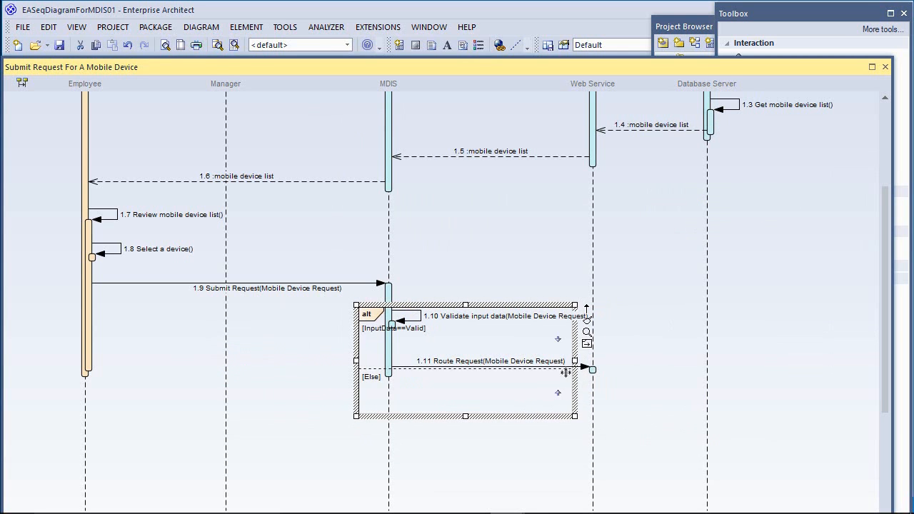
{"action": "left_click_drag", "start_coordinate": [572, 362], "coordinate": [504, 364]}
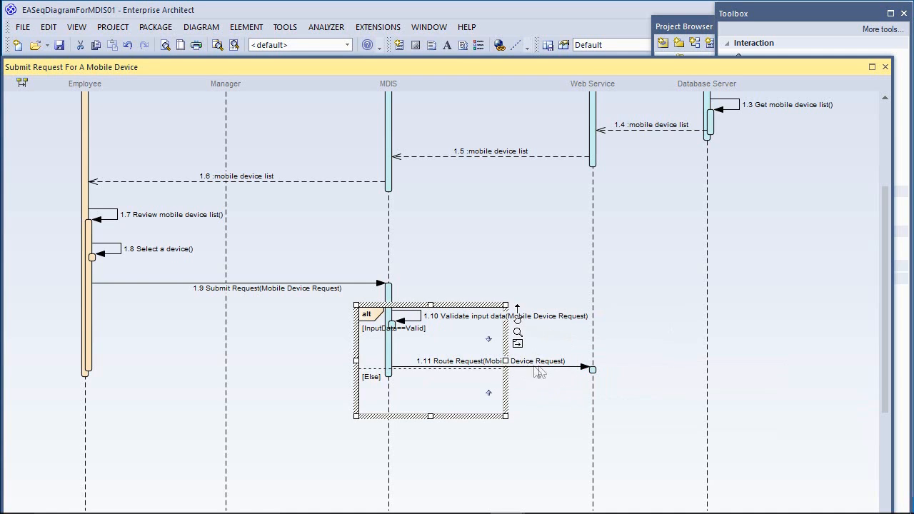
{"action": "left_click", "coordinate": [457, 303]}
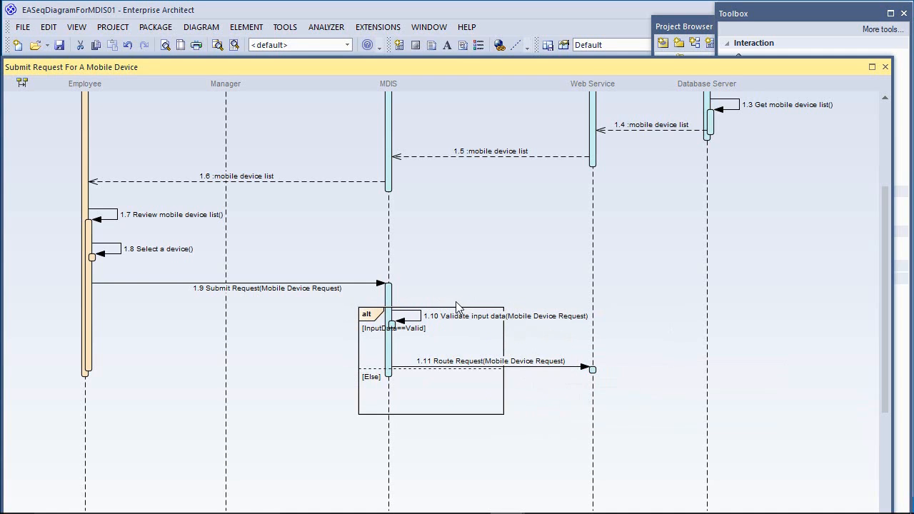
{"action": "left_click", "coordinate": [457, 414]}
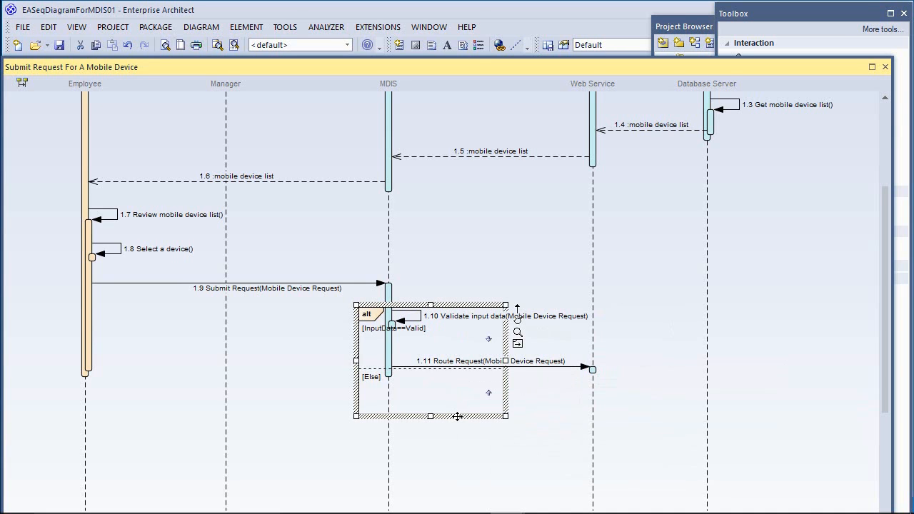
{"action": "left_click_drag", "start_coordinate": [456, 417], "coordinate": [457, 424]}
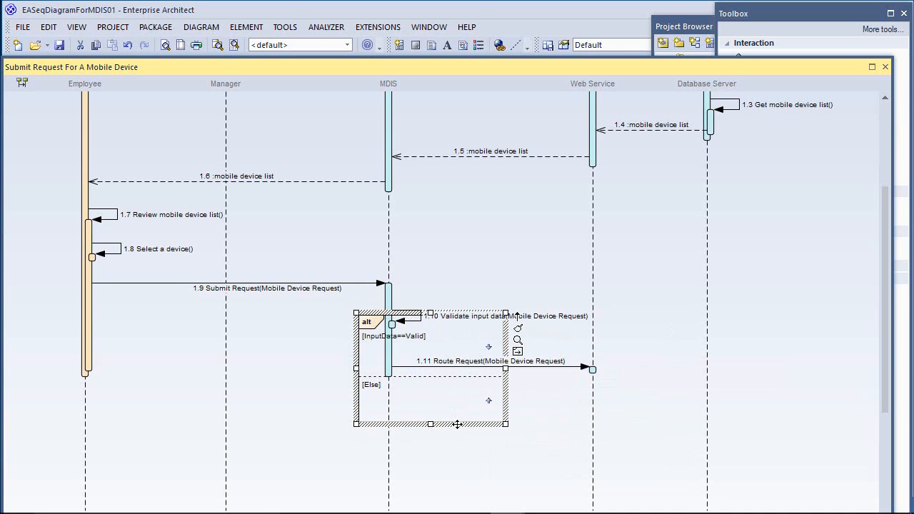
{"action": "left_click", "coordinate": [537, 420]}
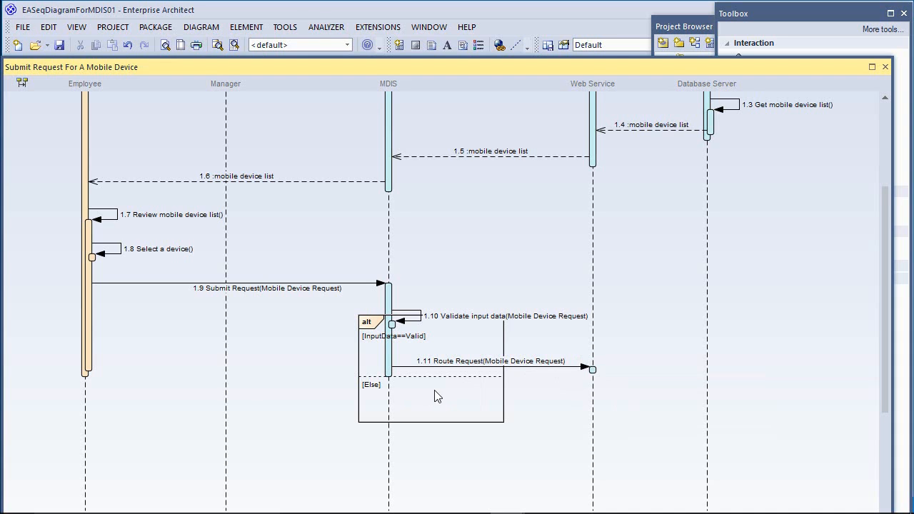
Step: Add another combined fragment between the Employee and MDIS lifelines and set its type to loop
{"action": "left_click", "coordinate": [782, 27]}
{"action": "left_click", "coordinate": [757, 136]}
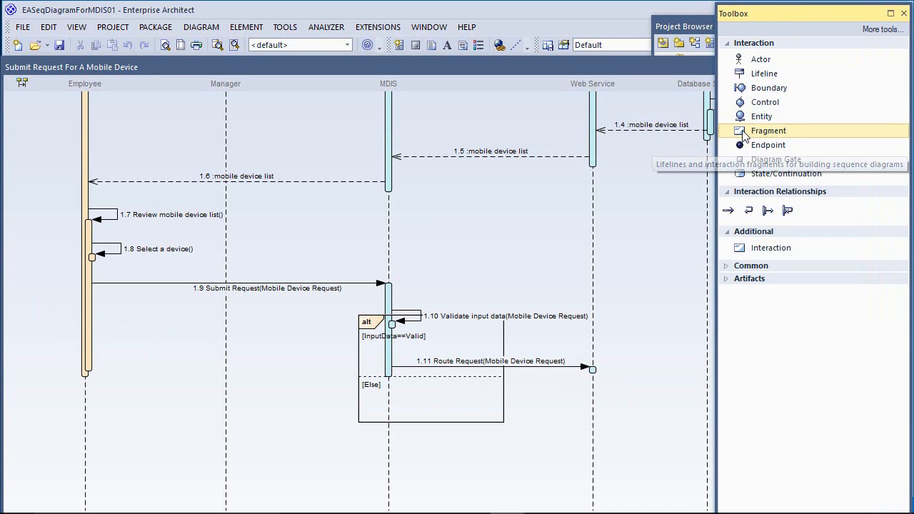
{"action": "left_click", "coordinate": [159, 344]}
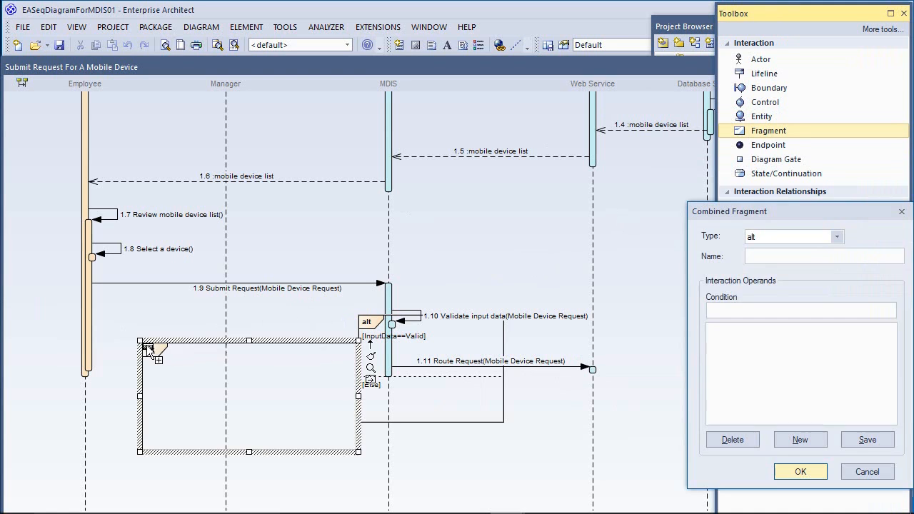
{"action": "left_click_drag", "start_coordinate": [780, 208], "coordinate": [517, 216]}
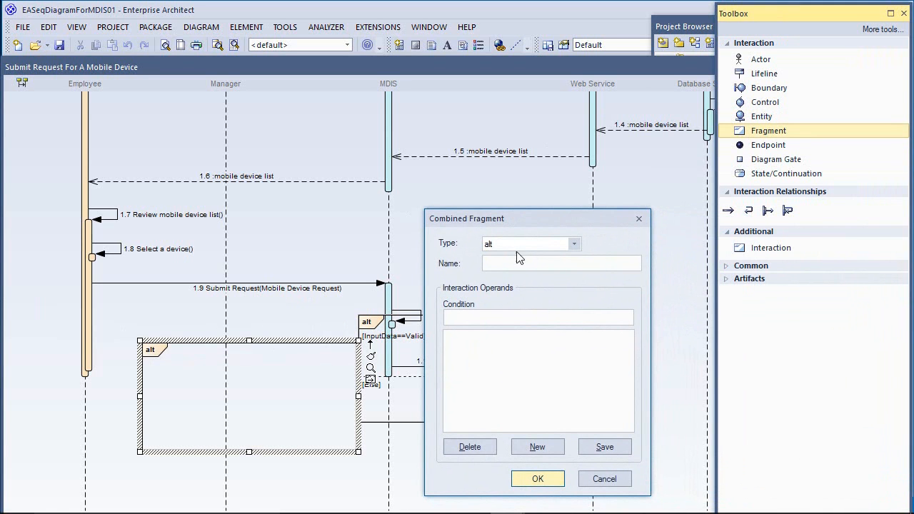
{"action": "left_click", "coordinate": [576, 242]}
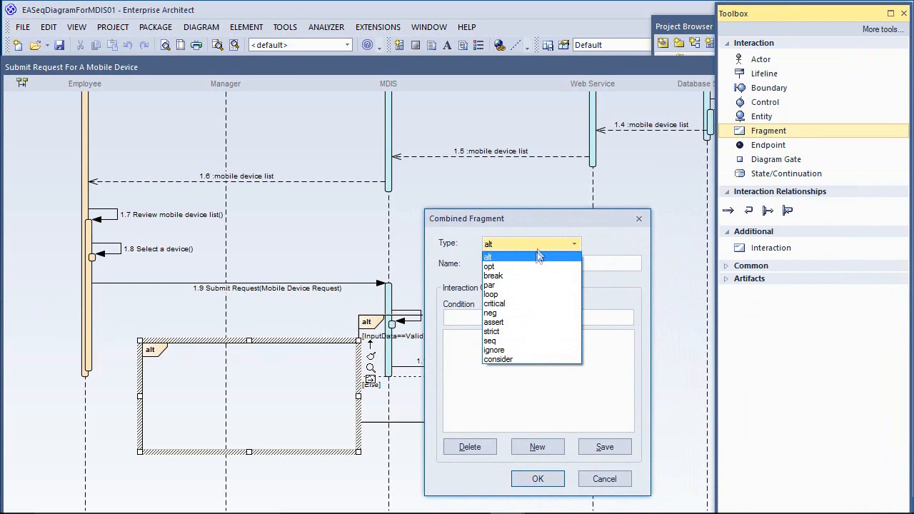
{"action": "left_click", "coordinate": [528, 294]}
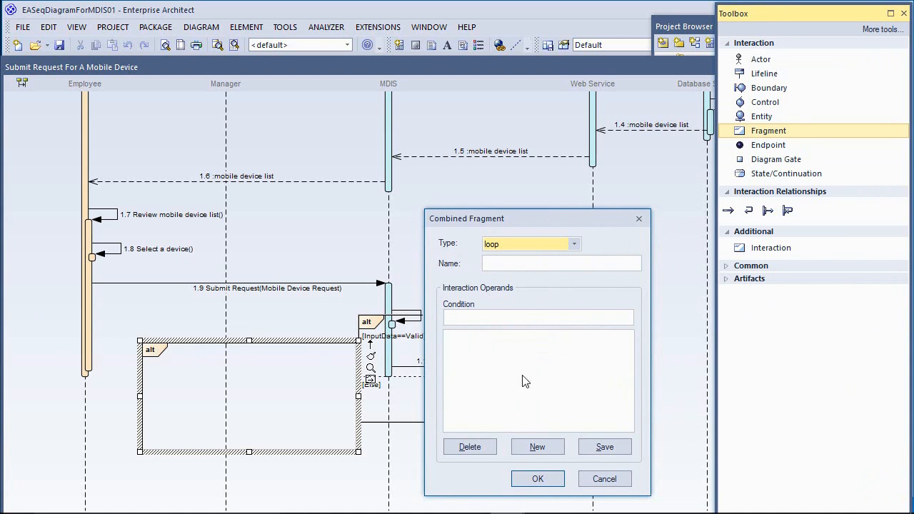
Step: Add the condition "Until Input Data == Valid" to the loop fragment and accept its settings
{"action": "left_click", "coordinate": [475, 315]}
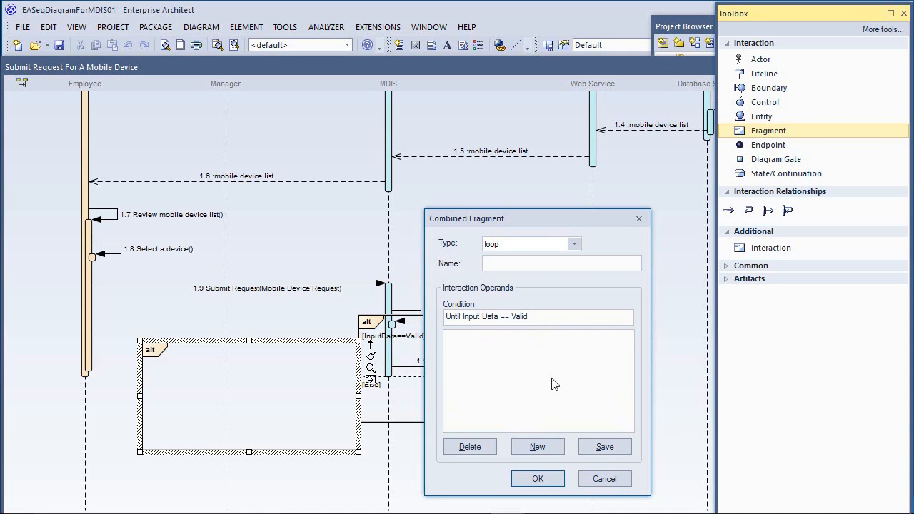
{"action": "left_click", "coordinate": [597, 446]}
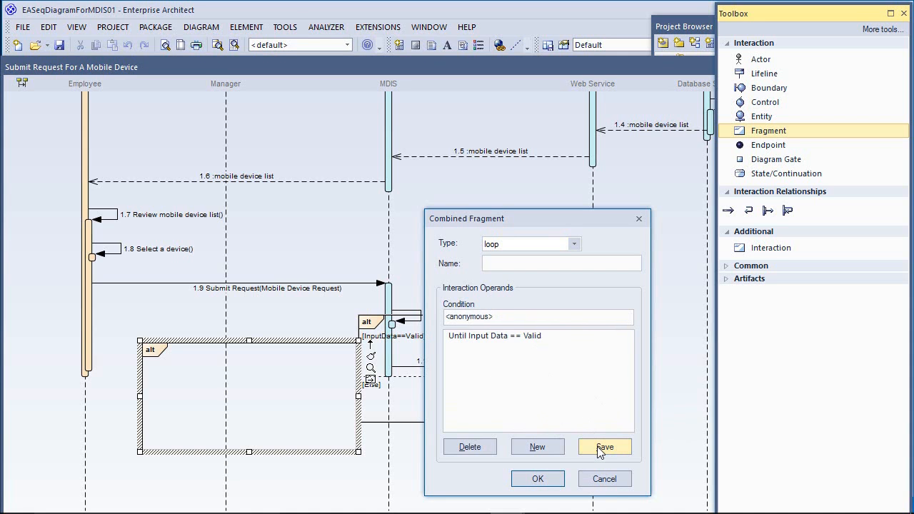
{"action": "left_click", "coordinate": [536, 478]}
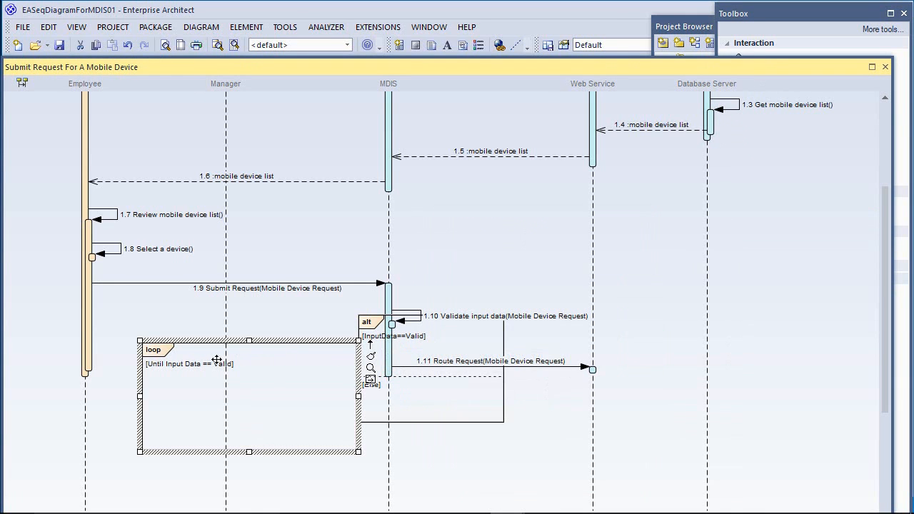
Step: Move the loop fragment up and left so it starts at the Employee activation bar just above the Submit Request message
{"action": "left_click_drag", "start_coordinate": [203, 341], "coordinate": [188, 315]}
{"action": "left_click", "coordinate": [163, 449]}
{"action": "mouse_move", "coordinate": [161, 449]}
{"action": "left_mouse_down"}
{"action": "mouse_move", "coordinate": [141, 404]}
{"action": "mouse_move", "coordinate": [113, 385]}
{"action": "left_mouse_up"}
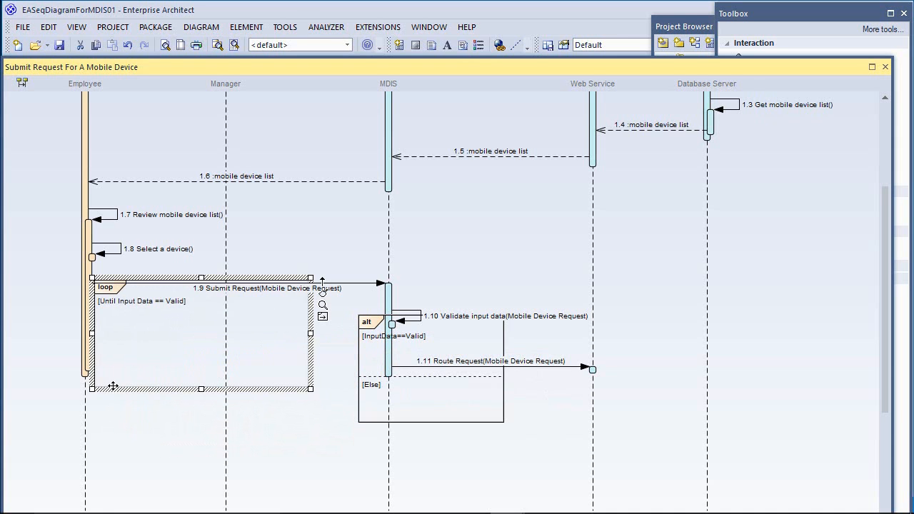
{"action": "left_click_drag", "start_coordinate": [113, 386], "coordinate": [113, 379]}
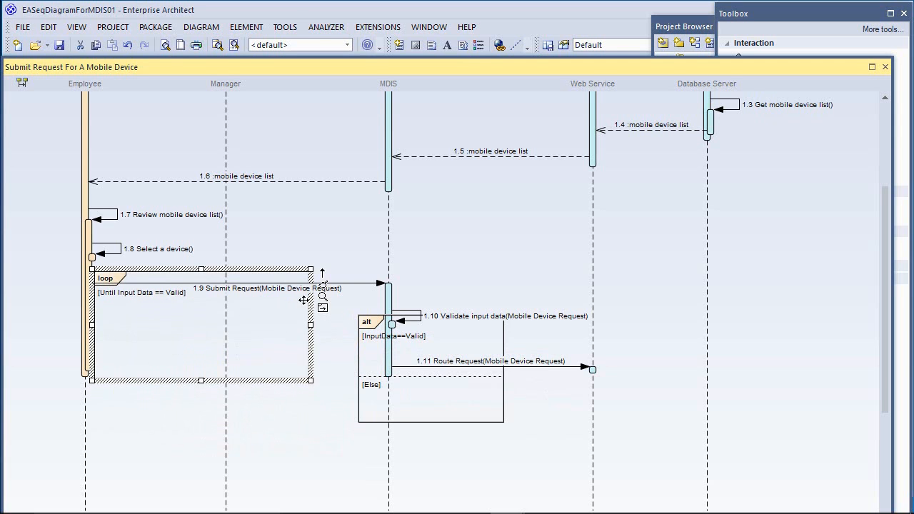
Step: Widen the loop fragment past the MDIS lifeline and extend it down to just below the alt fragment
{"action": "left_click_drag", "start_coordinate": [309, 325], "coordinate": [429, 328]}
{"action": "left_click_drag", "start_coordinate": [260, 381], "coordinate": [257, 430]}
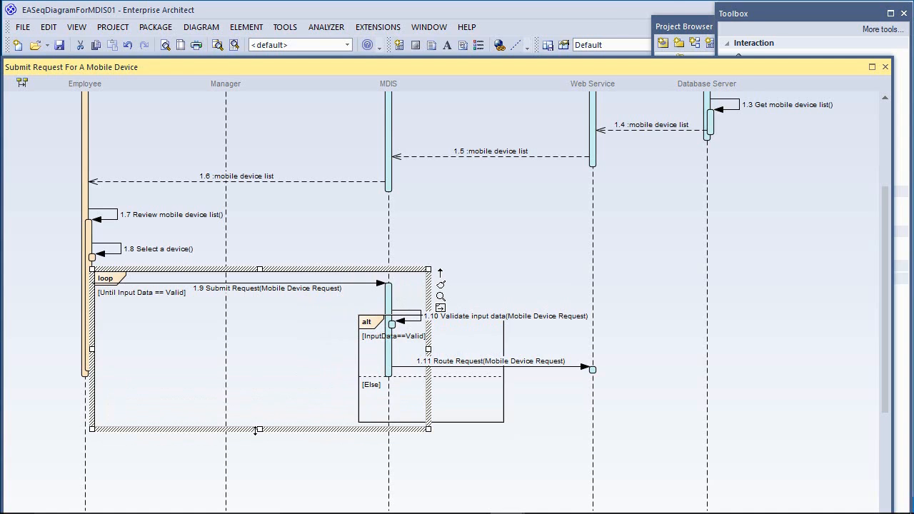
{"action": "left_click", "coordinate": [632, 455]}
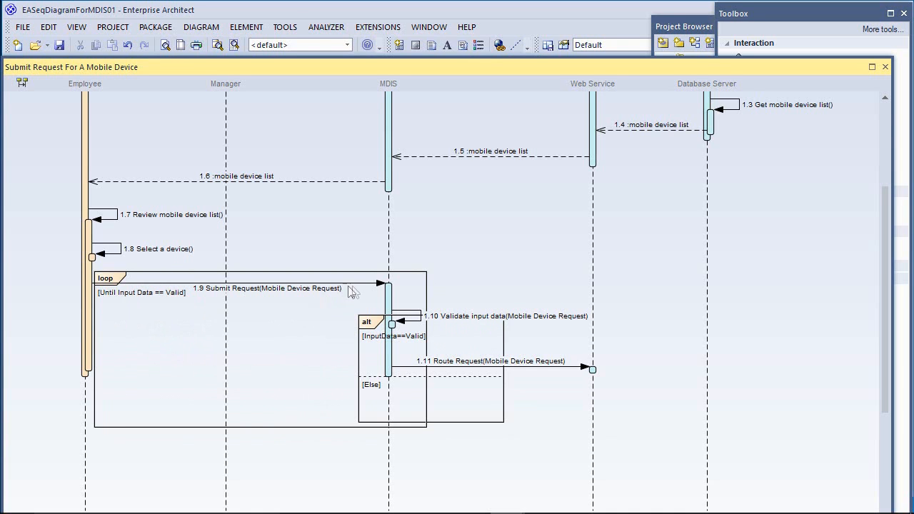
{"action": "mouse_move", "coordinate": [397, 323]}
{"action": "mouse_move", "coordinate": [419, 343]}
{"action": "mouse_move", "coordinate": [414, 366]}
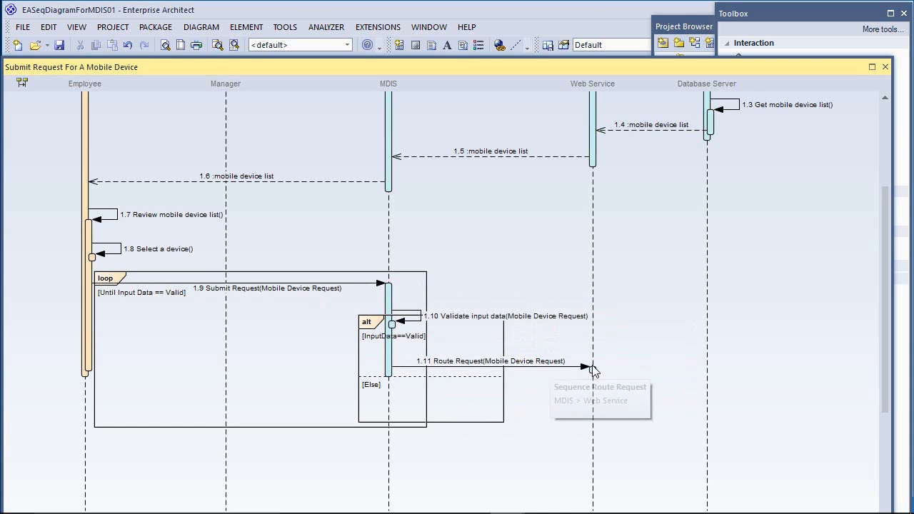
{"action": "mouse_move", "coordinate": [593, 369]}
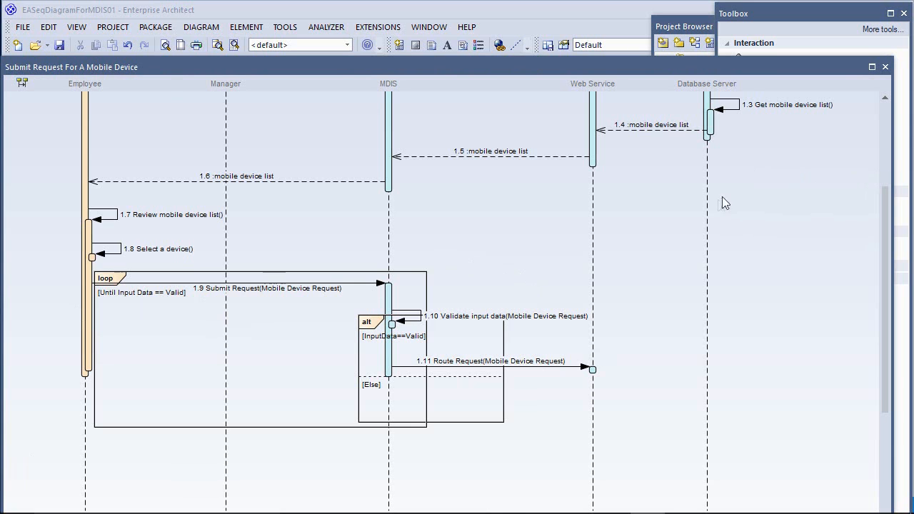
Step: Move the Database Server and Web Service lifelines to the right to make room beside the alt fragment
{"action": "left_click", "coordinate": [716, 206]}
{"action": "left_click", "coordinate": [709, 228]}
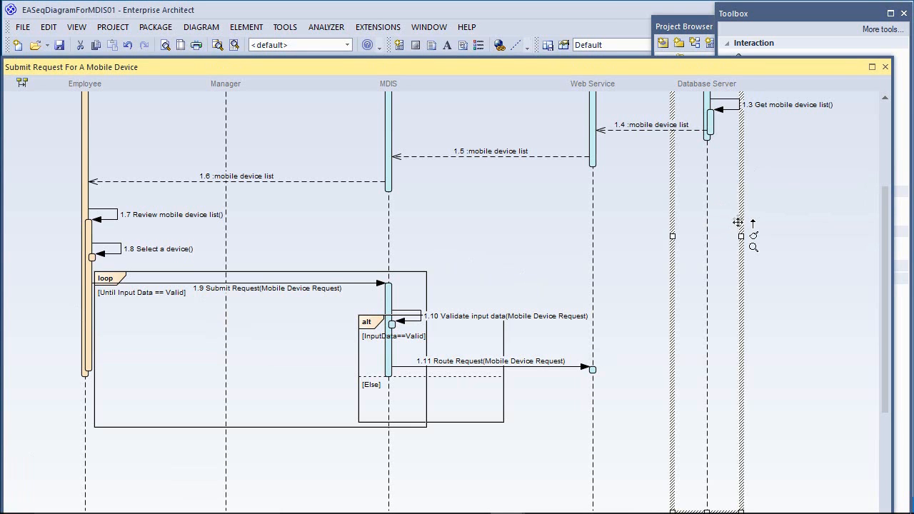
{"action": "left_click_drag", "start_coordinate": [726, 204], "coordinate": [785, 205]}
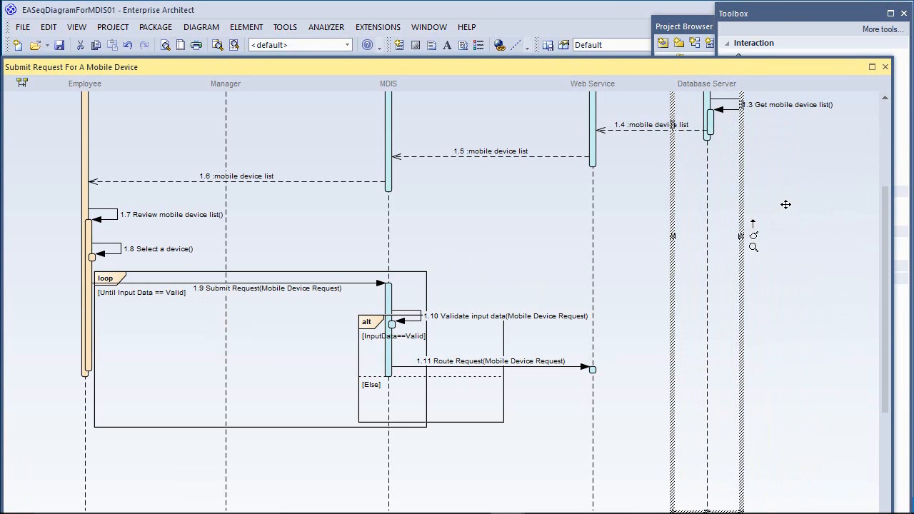
{"action": "left_click", "coordinate": [600, 217]}
{"action": "left_click_drag", "start_coordinate": [608, 218], "coordinate": [644, 220]}
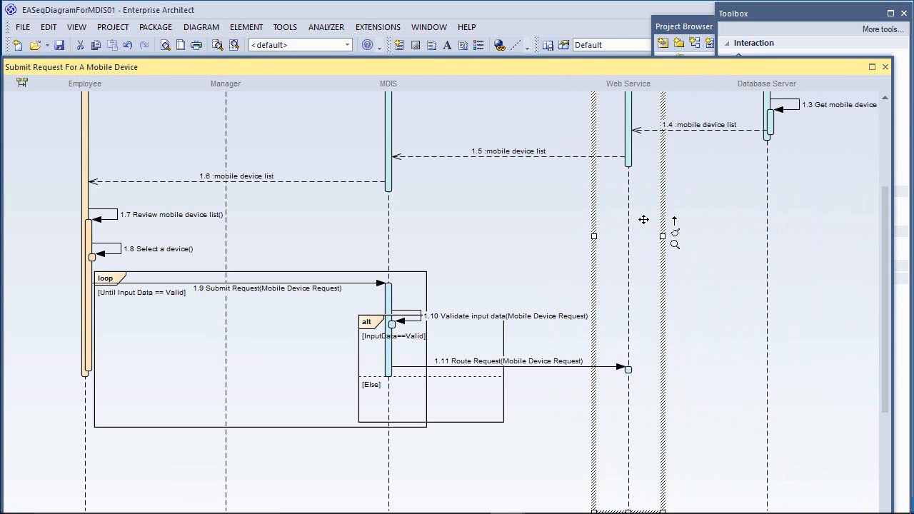
{"action": "left_click", "coordinate": [708, 280]}
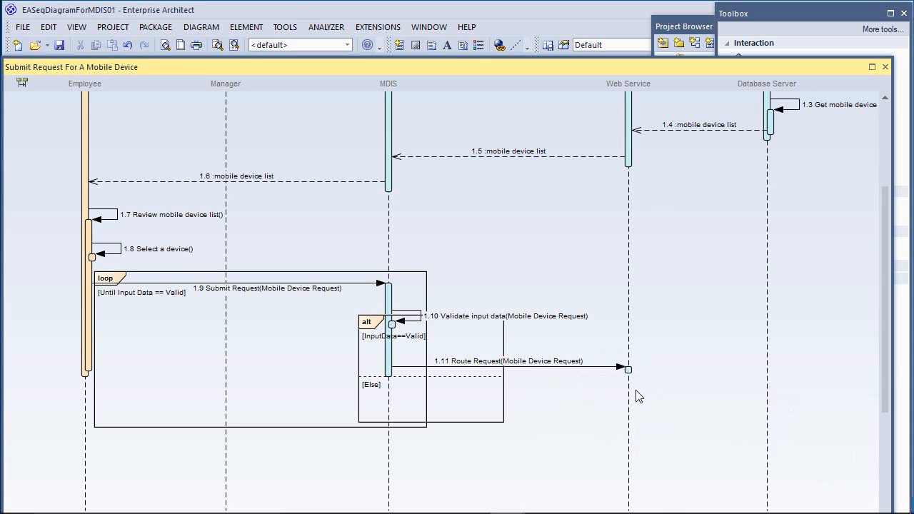
Step: Add a "Route Request" message with parameter "Mobile Device Request" from Web Service to Database Server, and move the Database Server lifeline farther right
{"action": "left_click", "coordinate": [639, 397]}
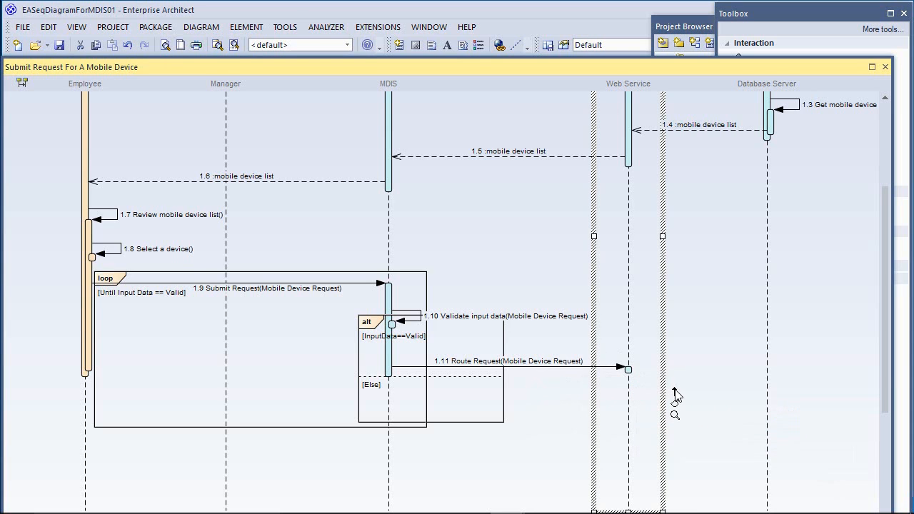
{"action": "left_click_drag", "start_coordinate": [674, 391], "coordinate": [767, 398]}
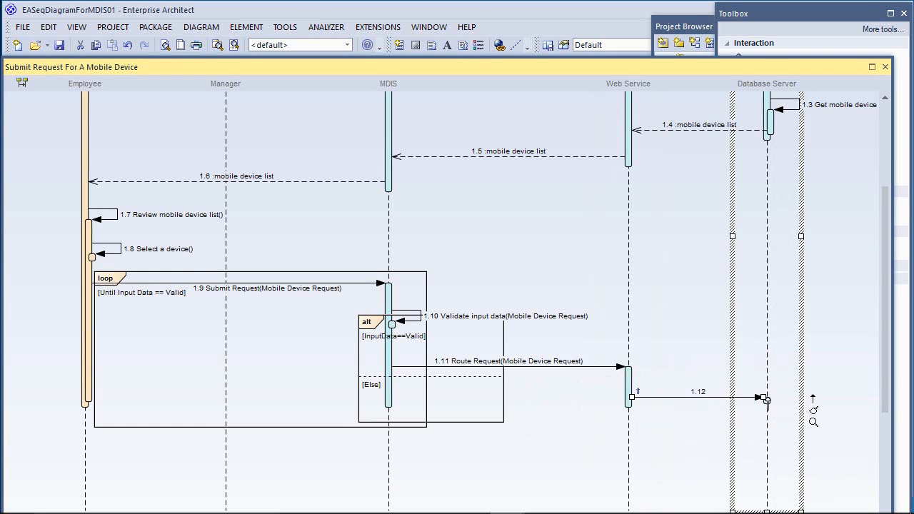
{"action": "double_click", "coordinate": [685, 396]}
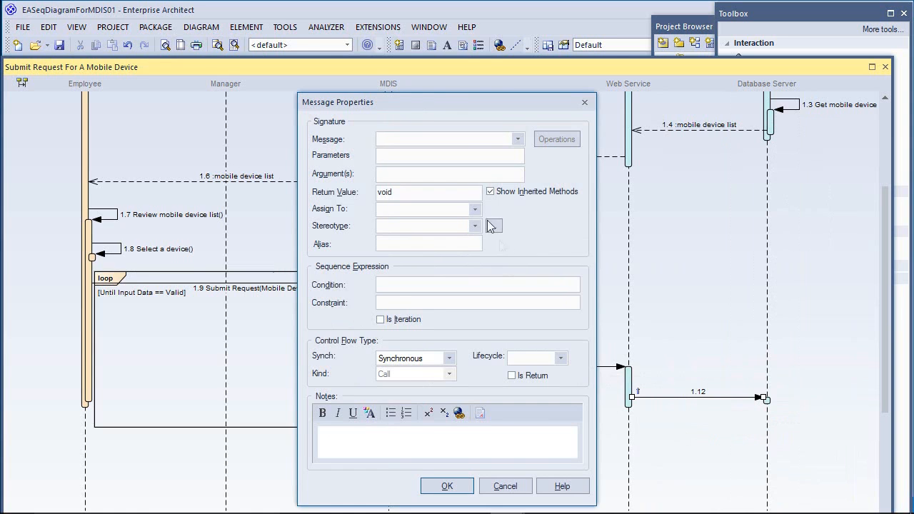
{"action": "left_click_drag", "start_coordinate": [467, 105], "coordinate": [272, 106]}
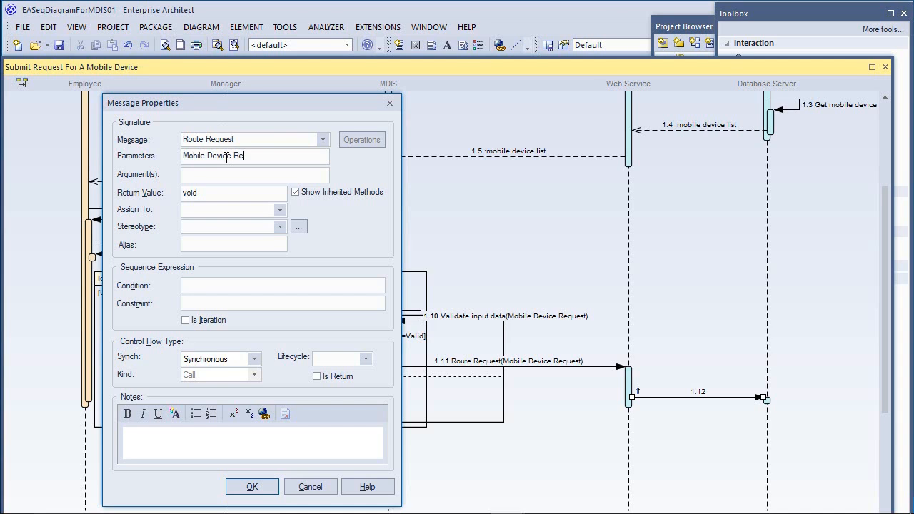
{"action": "left_click", "coordinate": [247, 489]}
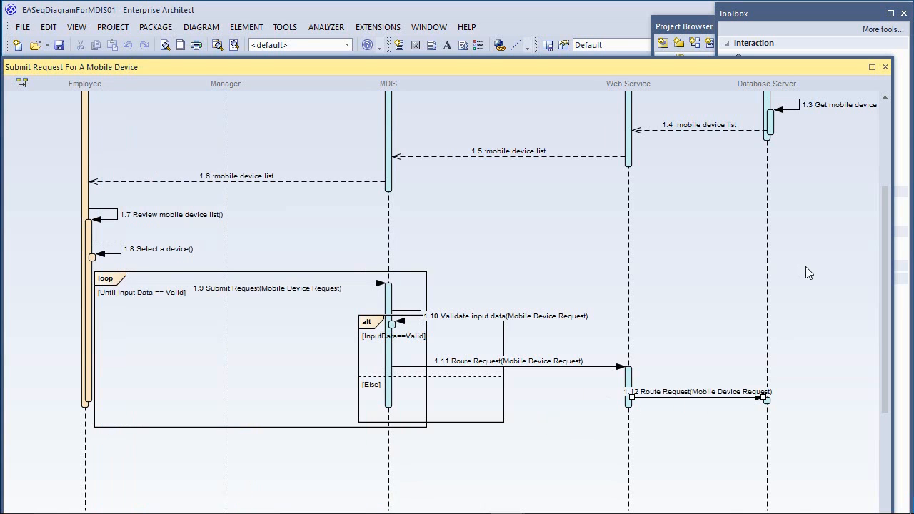
{"action": "left_click", "coordinate": [765, 271]}
{"action": "left_click_drag", "start_coordinate": [795, 262], "coordinate": [828, 261]}
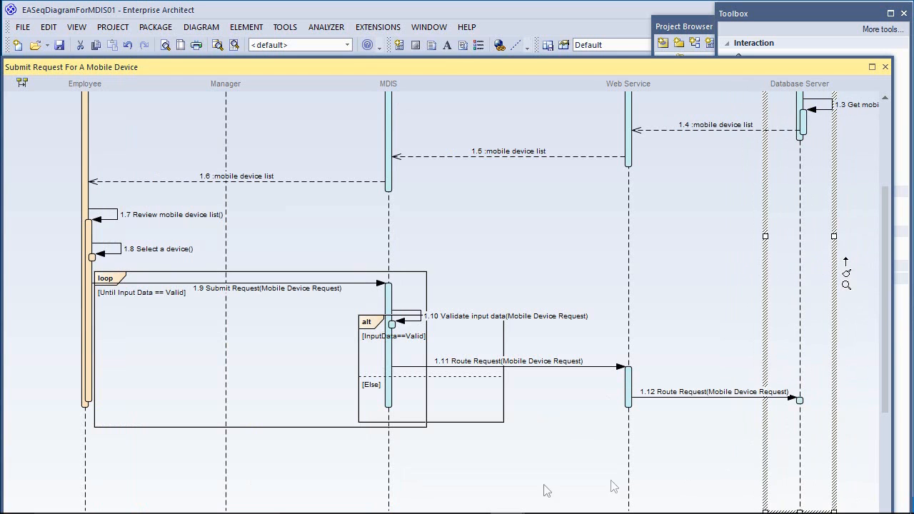
Step: Add a self-message named "Insert into Employee Manager's Approval Queue" on the Database Server lifeline, below the incoming Route Request message
{"action": "left_click_drag", "start_coordinate": [425, 68], "coordinate": [426, 40]}
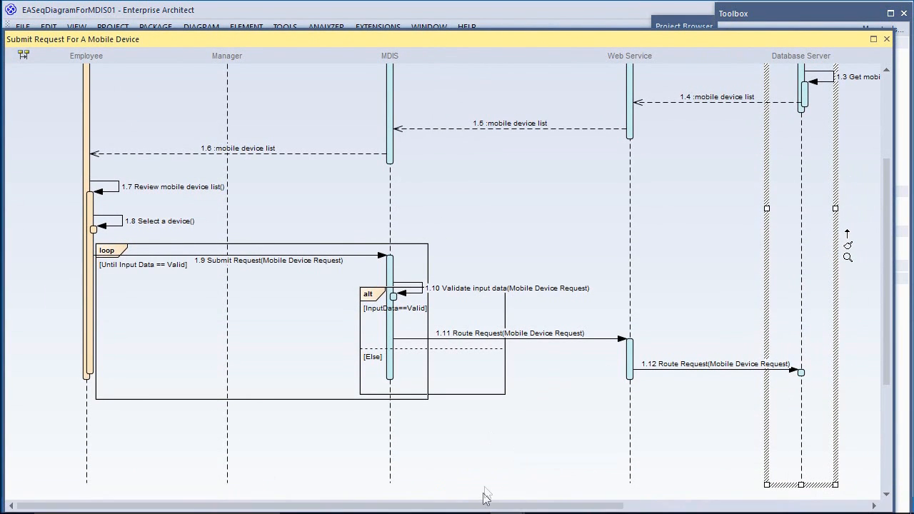
{"action": "left_click_drag", "start_coordinate": [490, 506], "coordinate": [600, 507]}
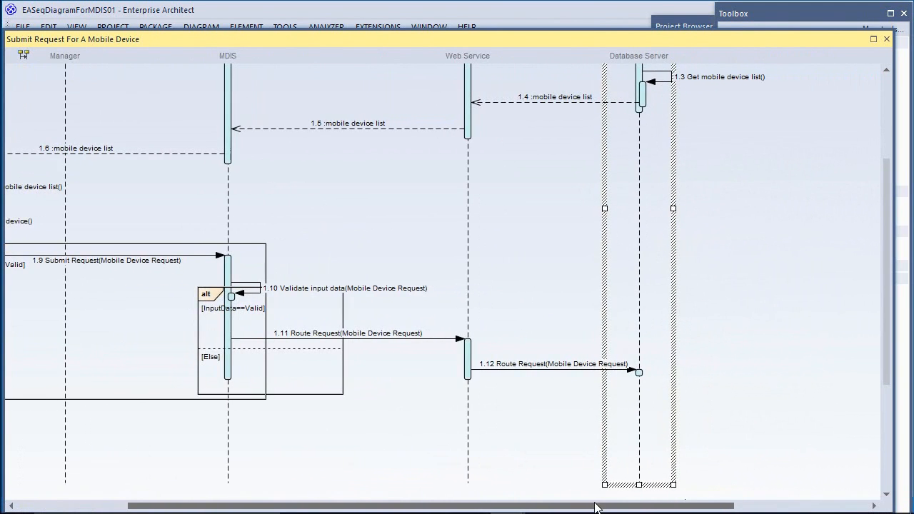
{"action": "left_click", "coordinate": [717, 368]}
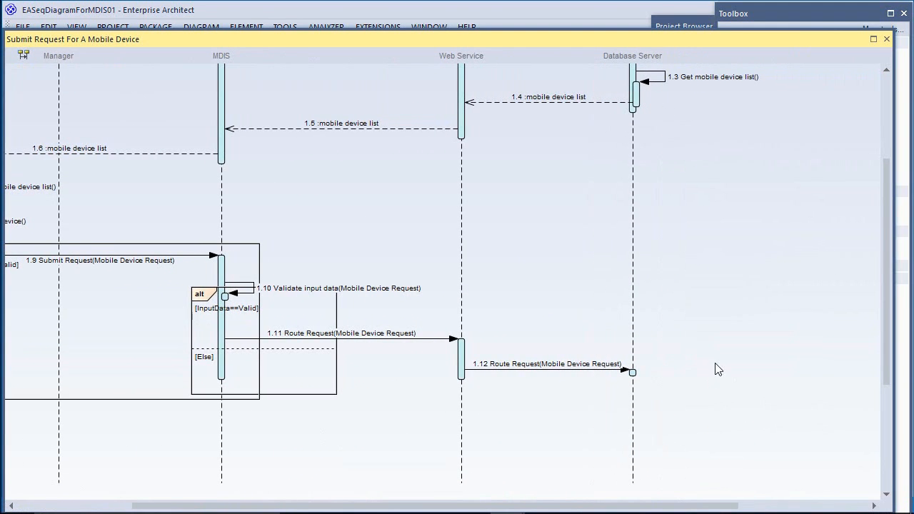
{"action": "left_click", "coordinate": [637, 356]}
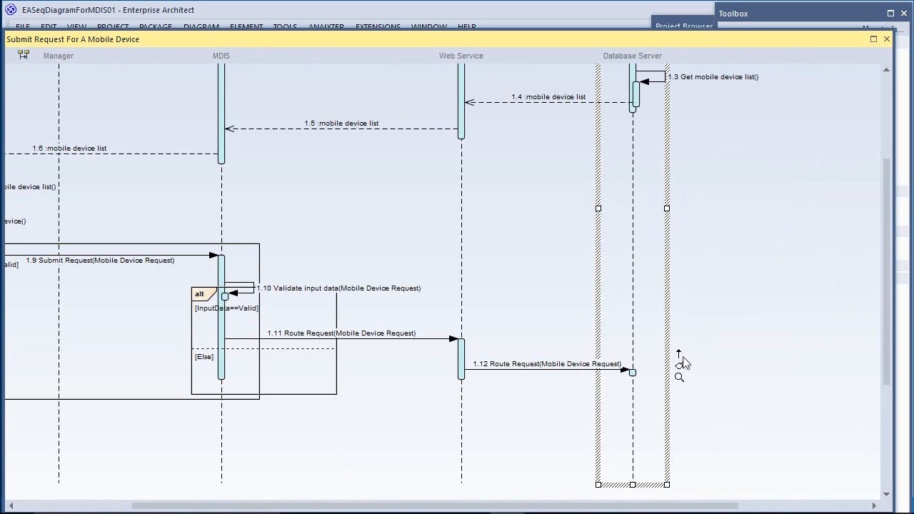
{"action": "mouse_move", "coordinate": [679, 355]}
{"action": "left_mouse_down"}
{"action": "mouse_move", "coordinate": [688, 371]}
{"action": "mouse_move", "coordinate": [656, 401]}
{"action": "mouse_move", "coordinate": [639, 398]}
{"action": "left_mouse_up"}
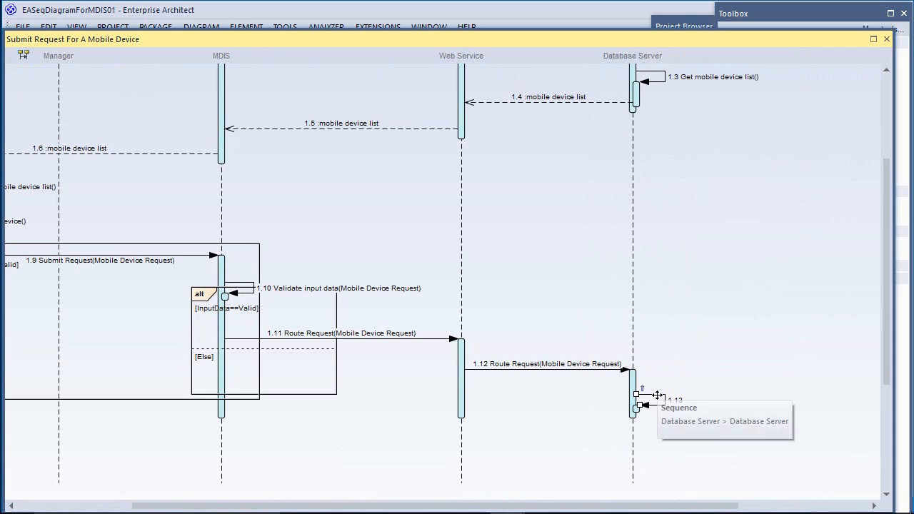
{"action": "double_click", "coordinate": [656, 394]}
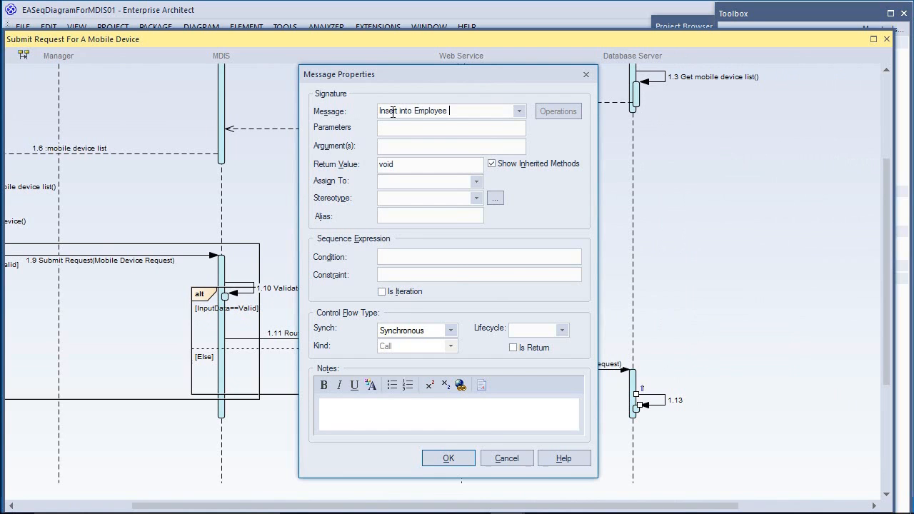
{"action": "type", "text": "anager's Approval Queue"}
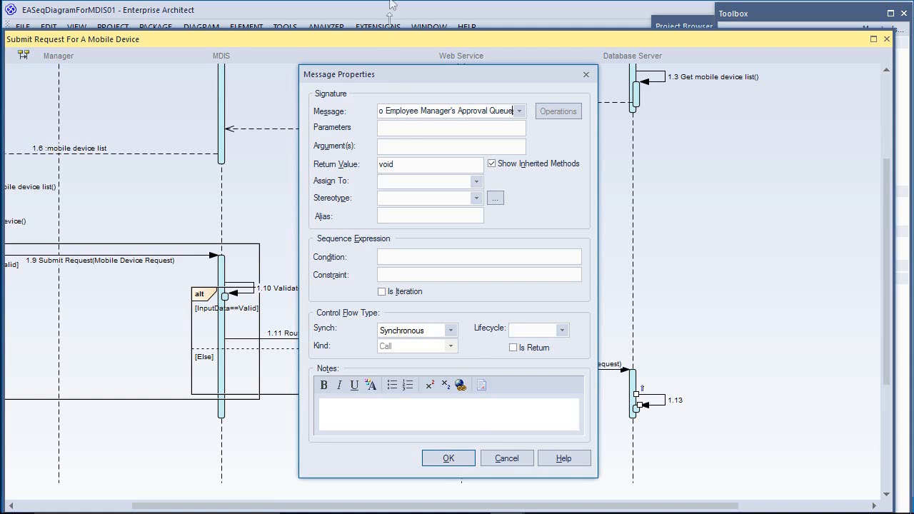
{"action": "left_click", "coordinate": [464, 459]}
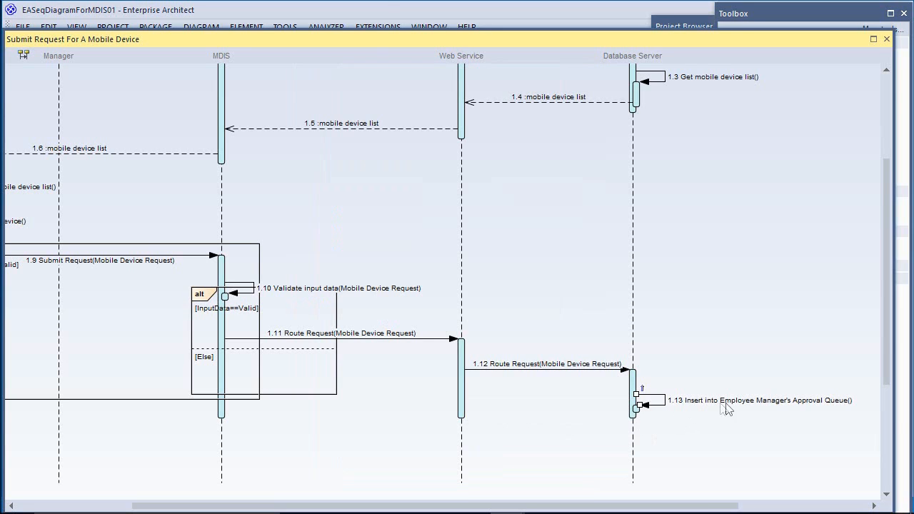
Step: Draw a message from the Database Server lifeline back to Web Service, below the approval queue self-message
{"action": "left_click", "coordinate": [644, 427]}
{"action": "left_click", "coordinate": [639, 425]}
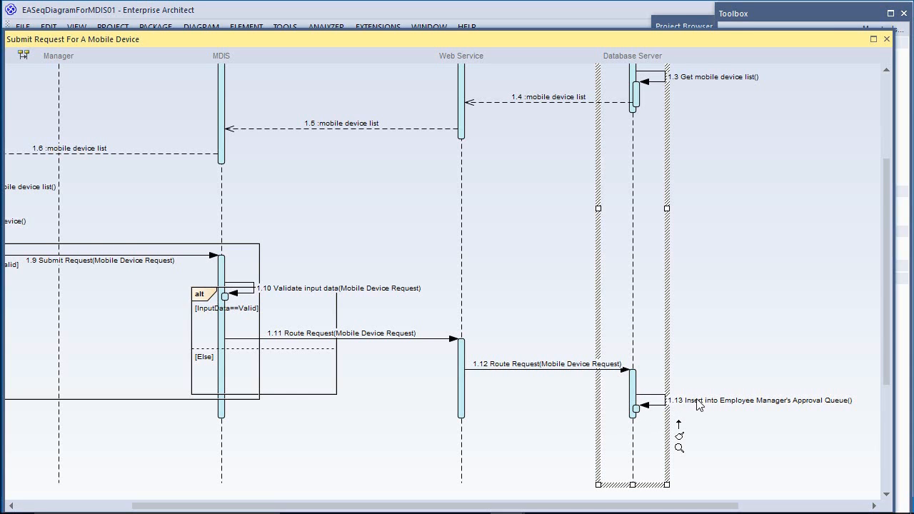
{"action": "left_click_drag", "start_coordinate": [679, 429], "coordinate": [466, 432]}
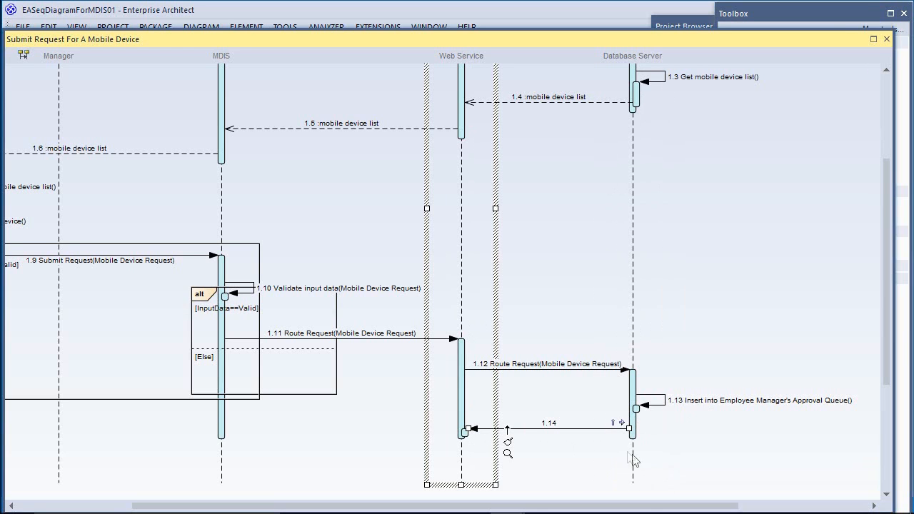
Step: Make the Database Server to Web Service message an unnamed return with value "Result of Route Request", starting from the self-message's extended activation
{"action": "double_click", "coordinate": [573, 429]}
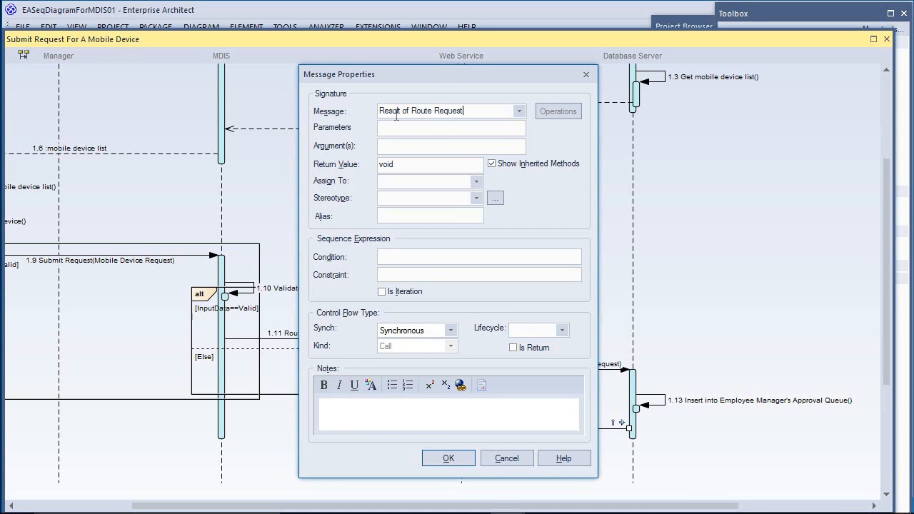
{"action": "left_click_drag", "start_coordinate": [471, 109], "coordinate": [390, 110]}
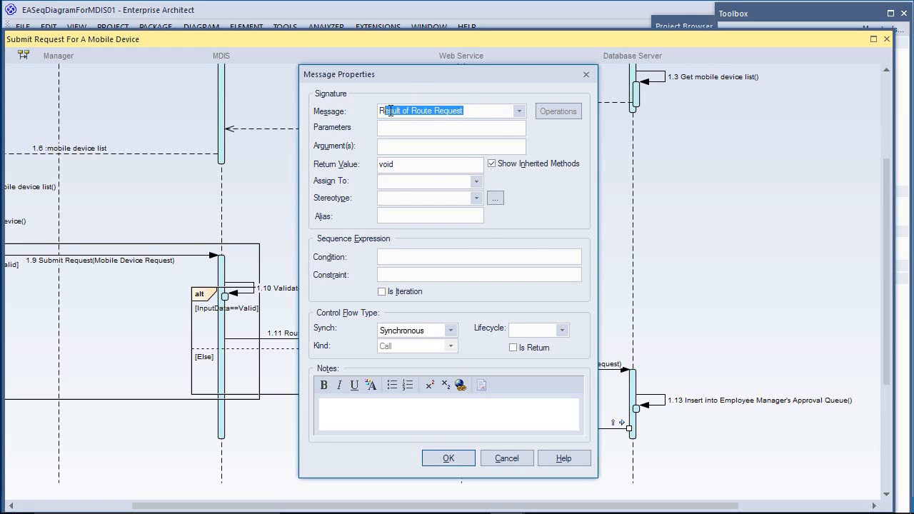
{"action": "right_click", "coordinate": [391, 111]}
{"action": "left_click", "coordinate": [418, 139]}
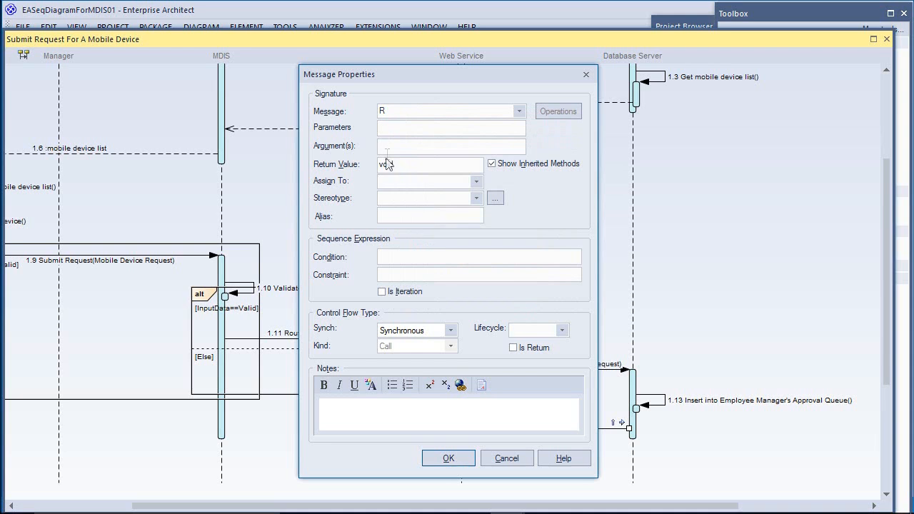
{"action": "left_click_drag", "start_coordinate": [397, 167], "coordinate": [378, 170]}
{"action": "right_click", "coordinate": [386, 164]}
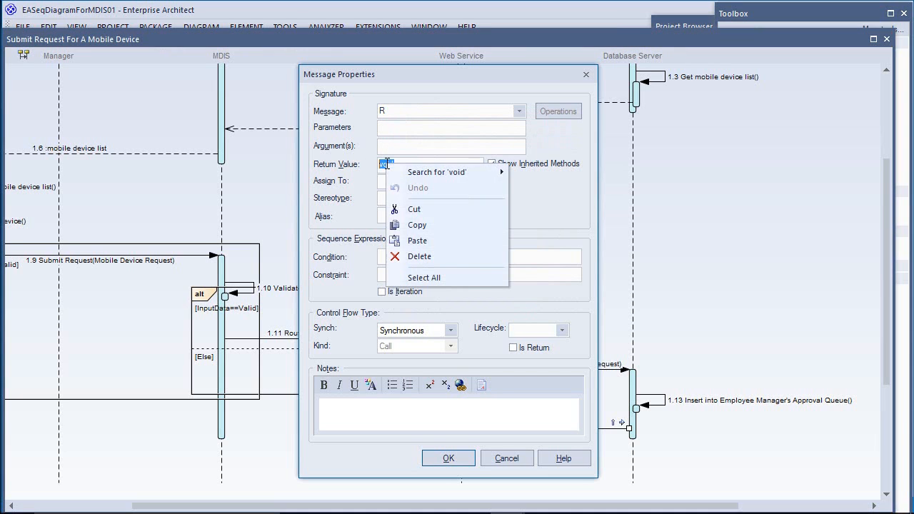
{"action": "left_click", "coordinate": [407, 240]}
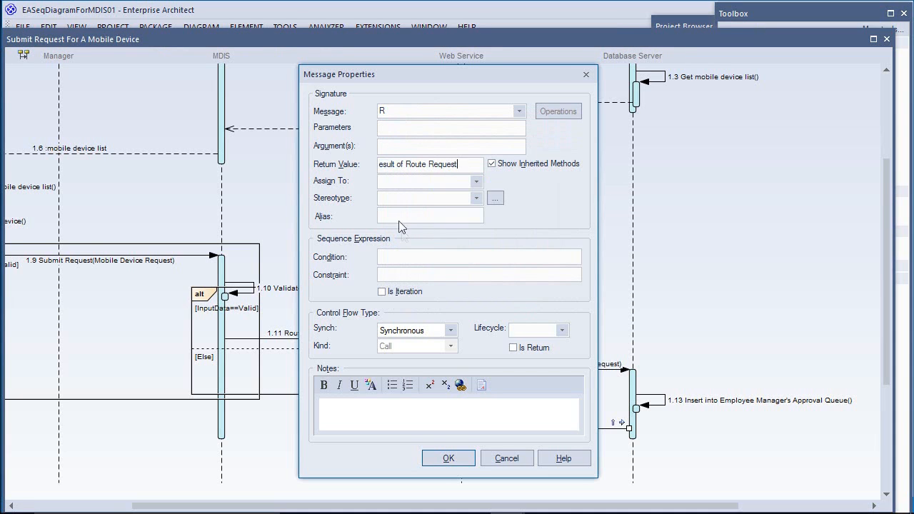
{"action": "left_click", "coordinate": [381, 166]}
{"action": "type", "text": "R"}
{"action": "left_click_drag", "start_coordinate": [396, 109], "coordinate": [364, 112]}
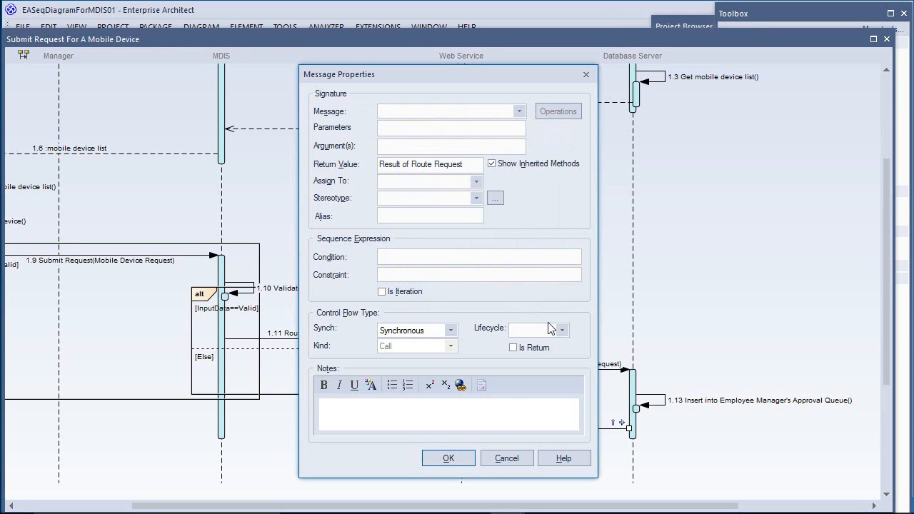
{"action": "left_click", "coordinate": [514, 349]}
{"action": "left_click", "coordinate": [448, 458]}
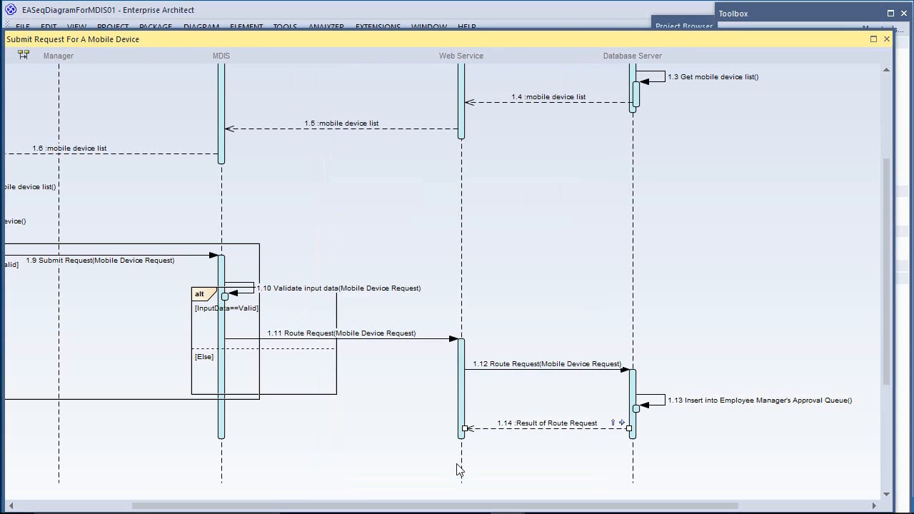
{"action": "left_click", "coordinate": [622, 423]}
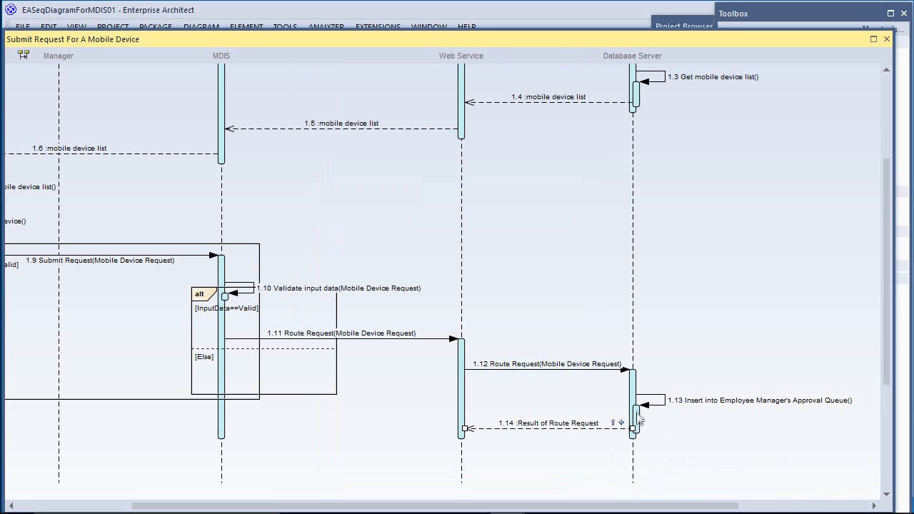
Step: Draw a message from the Web Service lifeline back to MDIS, below the return from Database Server
{"action": "left_click_drag", "start_coordinate": [890, 372], "coordinate": [888, 412]}
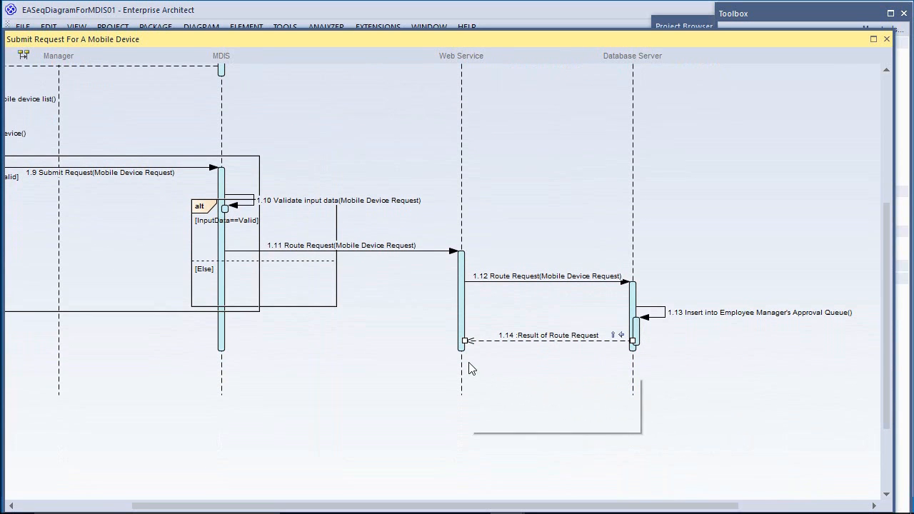
{"action": "left_click_drag", "start_coordinate": [891, 319], "coordinate": [891, 298]}
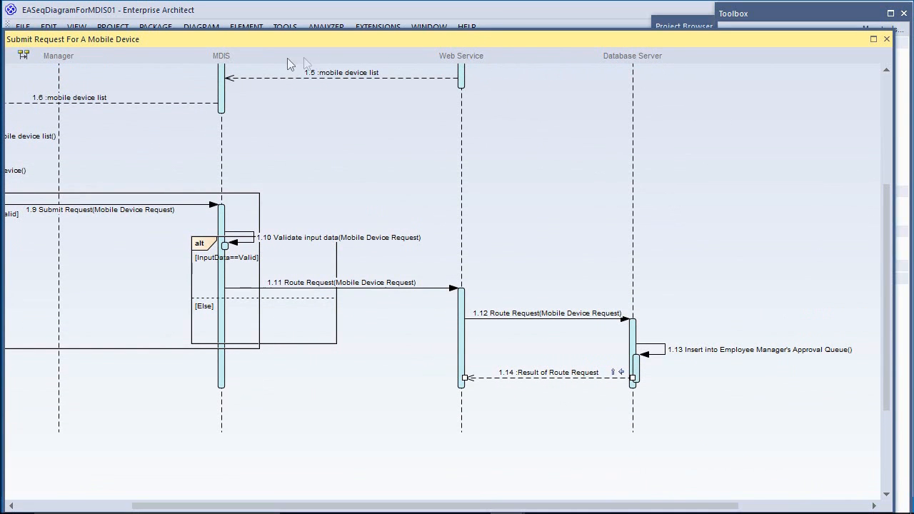
{"action": "left_click", "coordinate": [481, 419]}
{"action": "left_click", "coordinate": [471, 417]}
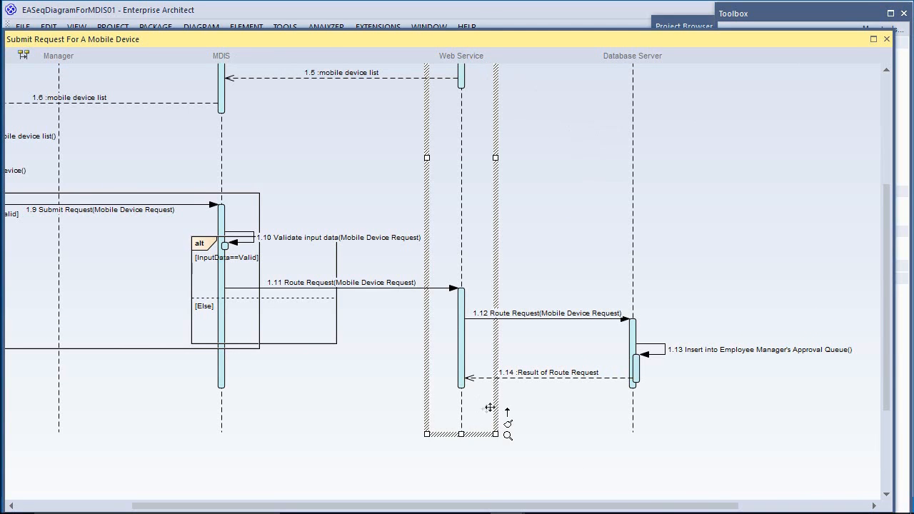
{"action": "left_click_drag", "start_coordinate": [508, 415], "coordinate": [226, 408]}
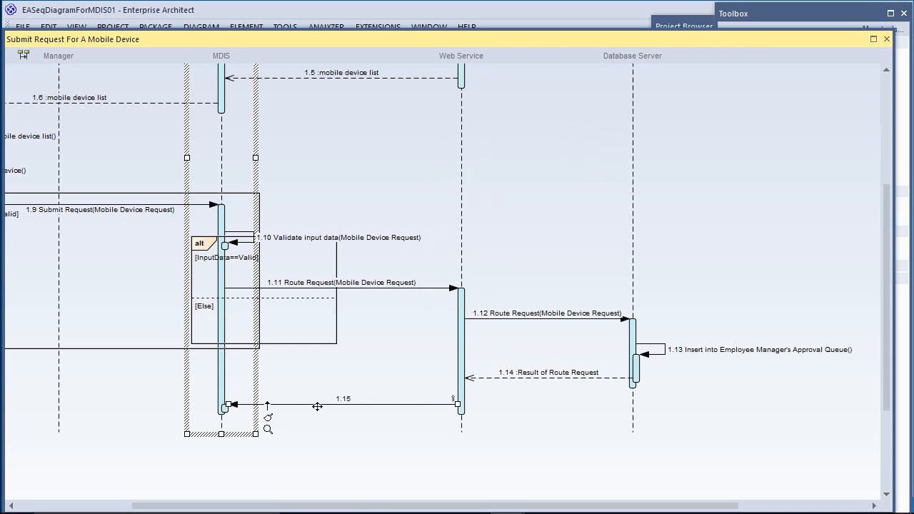
Step: Make the Web Service to MDIS message an unnamed return with the return value "Result of Route Request"
{"action": "double_click", "coordinate": [379, 404]}
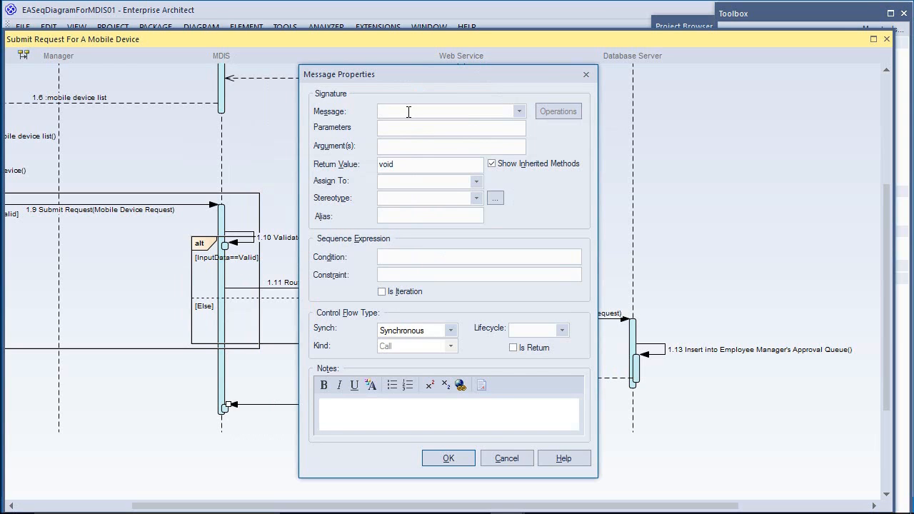
{"action": "type", "text": "Re"}
{"action": "key", "text": "BackSpace"}
{"action": "key", "text": "BackSpace"}
{"action": "key", "text": "BackSpace"}
{"action": "key", "text": "BackSpace"}
{"action": "key", "text": "BackSpace"}
{"action": "key", "text": "BackSpace"}
{"action": "key", "text": "BackSpace"}
{"action": "key", "text": "BackSpace"}
{"action": "key", "text": "BackSpace"}
{"action": "key", "text": "BackSpace"}
{"action": "key", "text": "BackSpace"}
{"action": "key", "text": "BackSpace"}
{"action": "key", "text": "BackSpace"}
{"action": "key", "text": "BackSpace"}
{"action": "key", "text": "BackSpace"}
{"action": "left_click_drag", "start_coordinate": [398, 164], "coordinate": [364, 166]}
{"action": "type", "text": "Res"}
{"action": "left_click", "coordinate": [512, 349]}
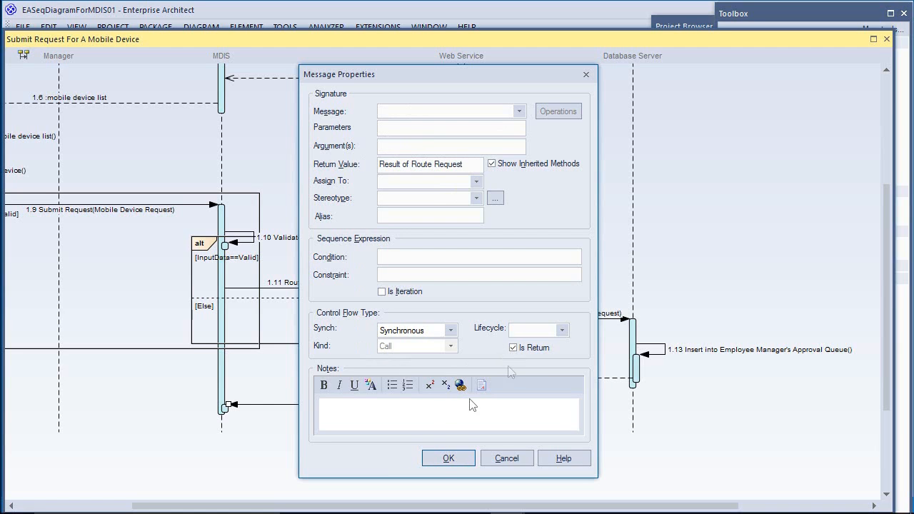
{"action": "left_click", "coordinate": [445, 458]}
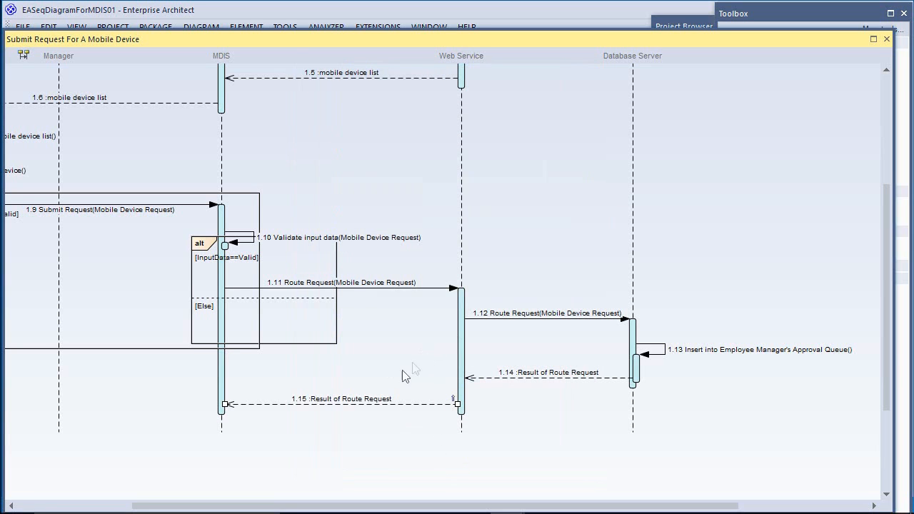
Step: Draw a self-message on the MDIS lifeline below the "Result of Route Request" return from Web Service
{"action": "left_click_drag", "start_coordinate": [464, 509], "coordinate": [330, 505]}
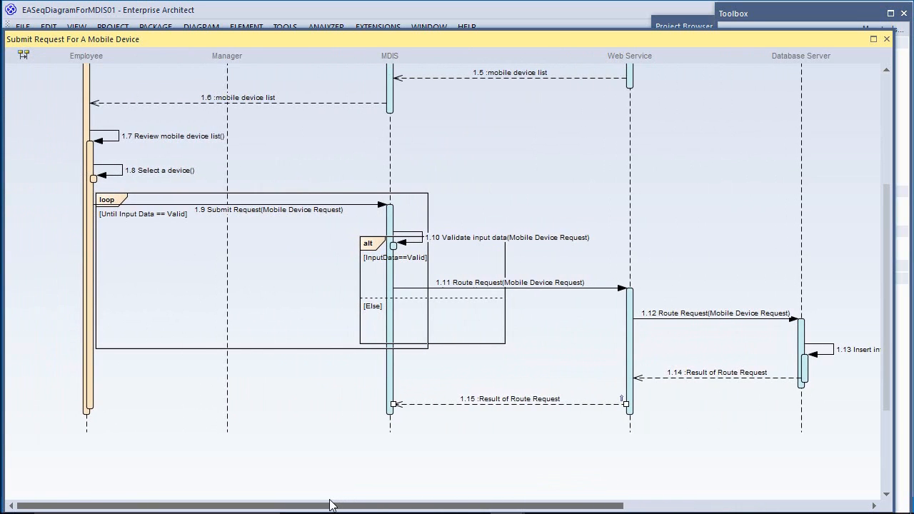
{"action": "scroll", "coordinate": [503, 453], "scroll_direction": "down", "scroll_amount": 3}
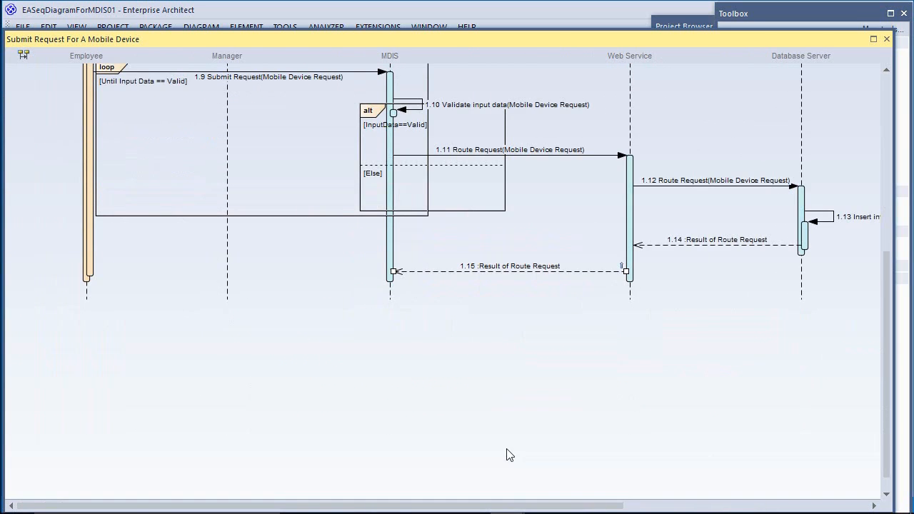
{"action": "scroll", "coordinate": [498, 451], "scroll_direction": "up", "scroll_amount": 3}
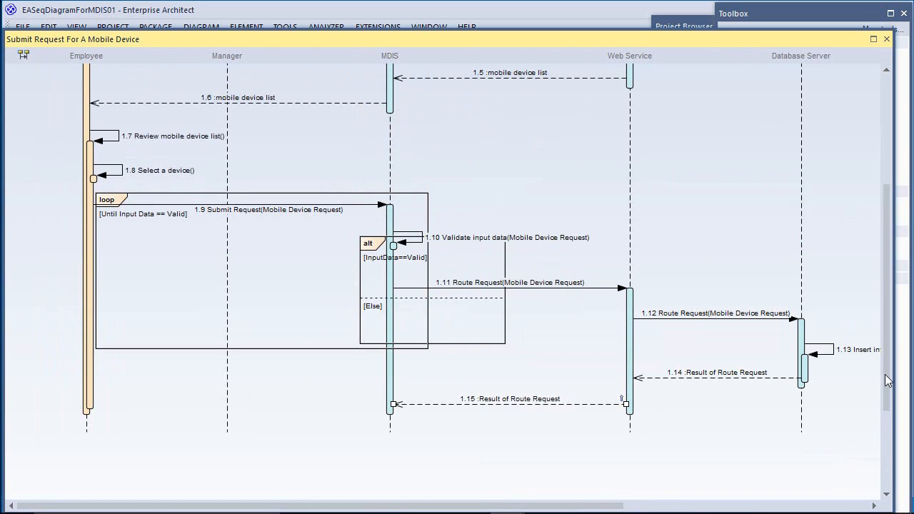
{"action": "left_click_drag", "start_coordinate": [887, 381], "coordinate": [887, 413]}
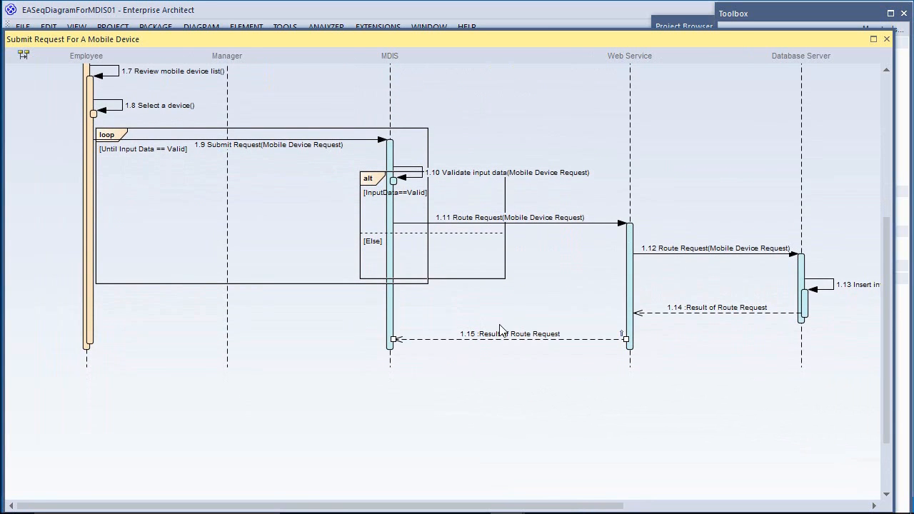
{"action": "left_click", "coordinate": [404, 360]}
{"action": "left_click", "coordinate": [398, 356]}
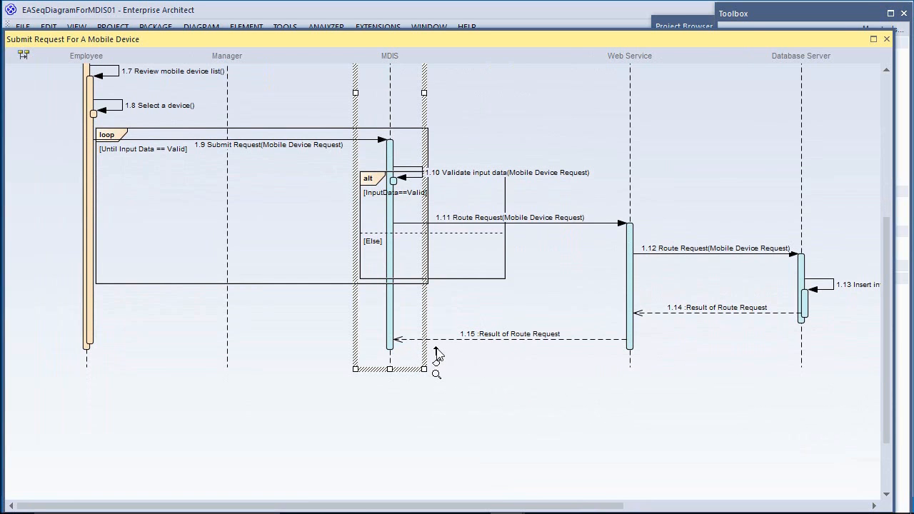
{"action": "left_click_drag", "start_coordinate": [436, 349], "coordinate": [394, 369]}
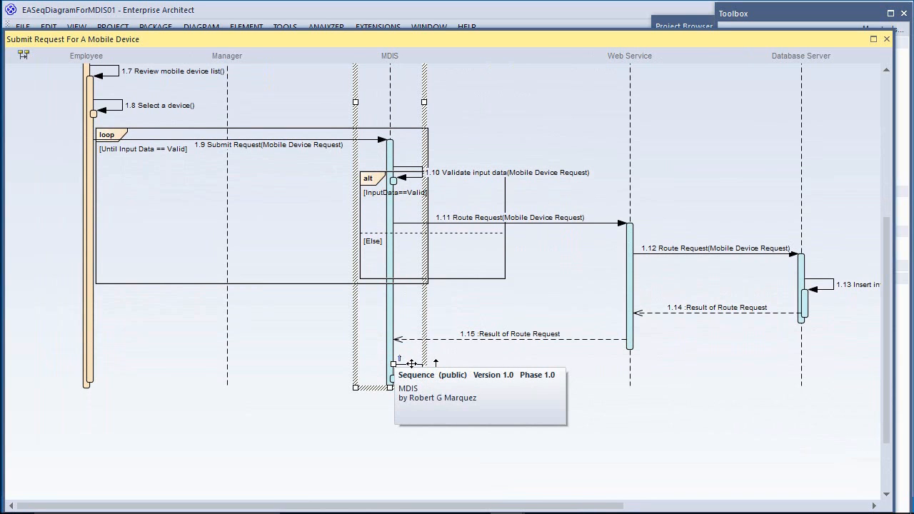
Step: Name the new MDIS self-message "Display Result"
{"action": "double_click", "coordinate": [411, 364]}
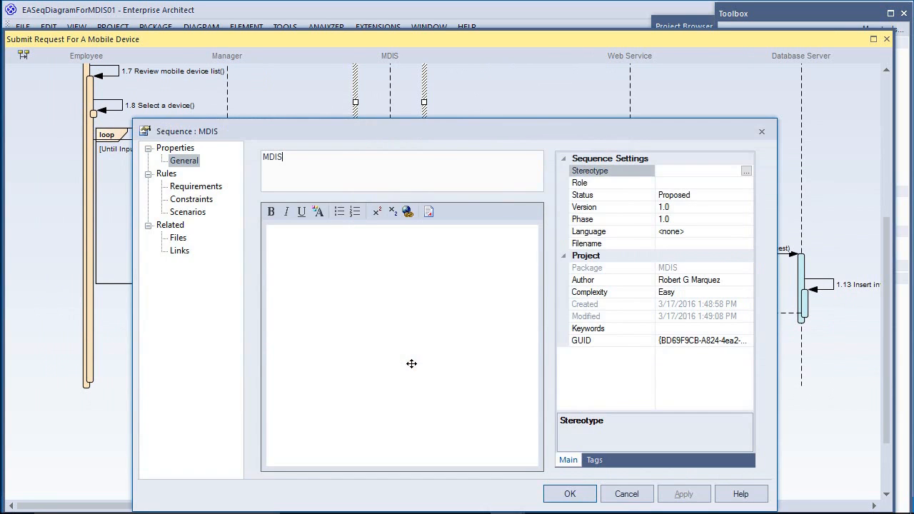
{"action": "left_click", "coordinate": [627, 494]}
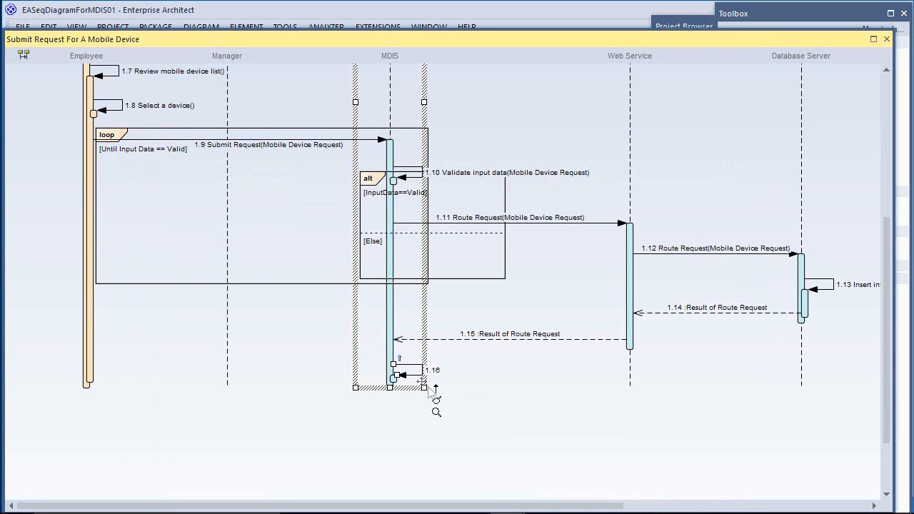
{"action": "double_click", "coordinate": [410, 374]}
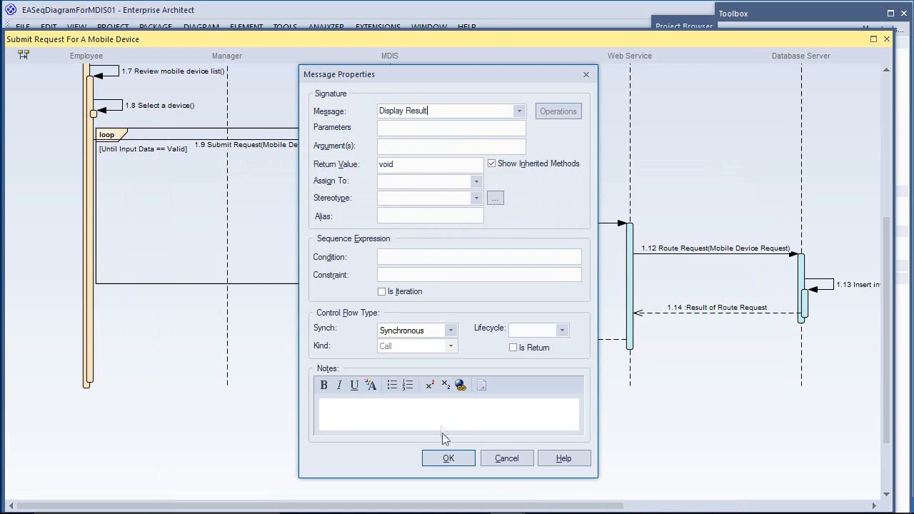
{"action": "left_click", "coordinate": [446, 457]}
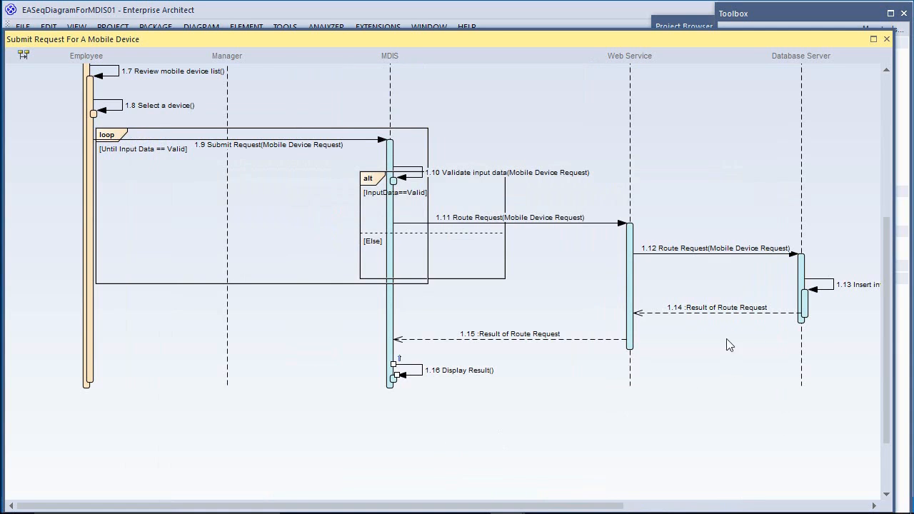
Step: Lengthen the lifelines downward to make room for more messages below Display Result
{"action": "scroll", "coordinate": [408, 367], "scroll_direction": "down", "scroll_amount": 2}
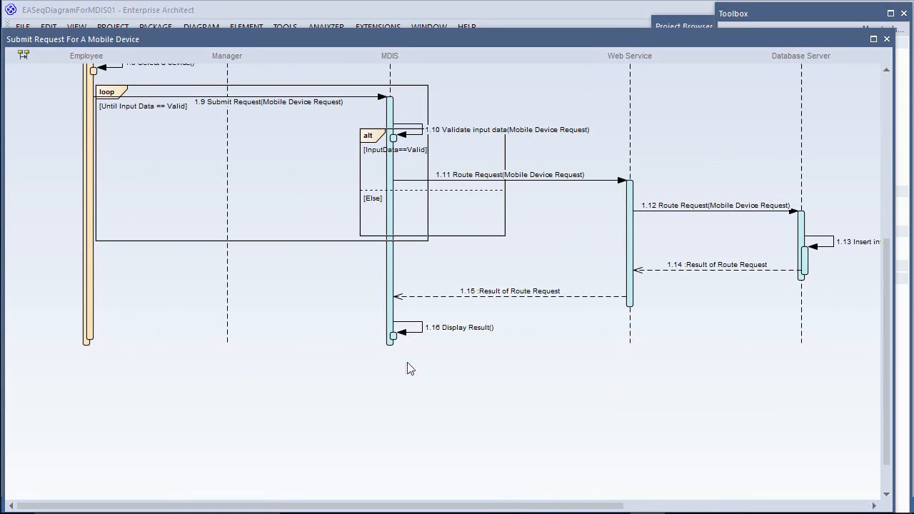
{"action": "left_click", "coordinate": [375, 312]}
{"action": "left_click_drag", "start_coordinate": [390, 345], "coordinate": [390, 493]}
{"action": "scroll", "coordinate": [391, 487], "scroll_direction": "down", "scroll_amount": 2}
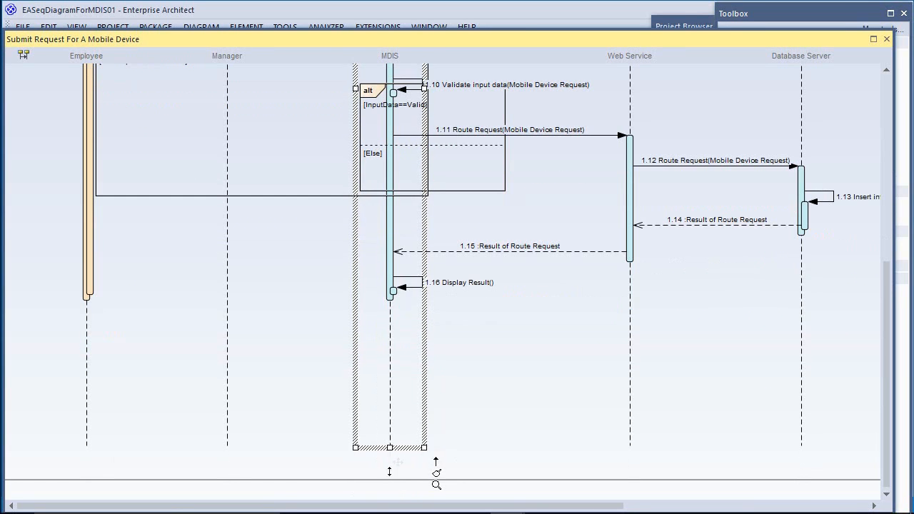
Step: Draw another self-message on the MDIS lifeline below Display Result
{"action": "left_click", "coordinate": [484, 366]}
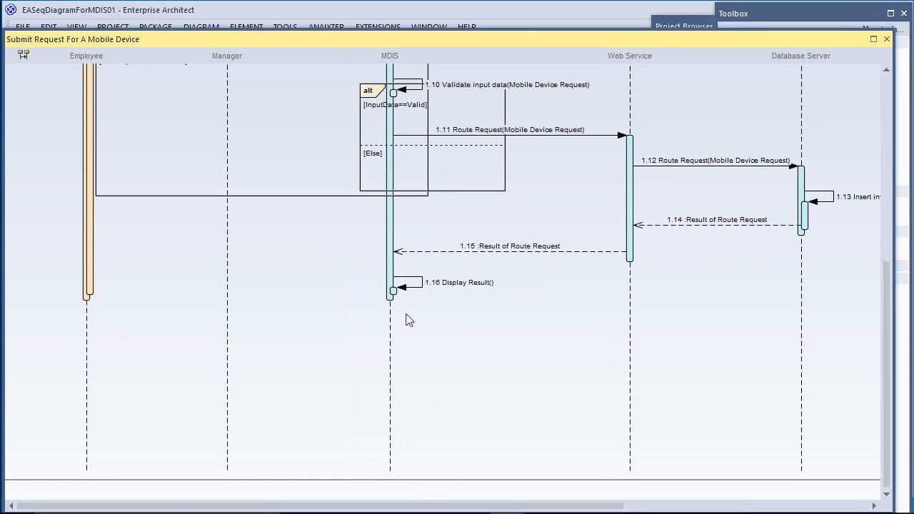
{"action": "left_click", "coordinate": [391, 340]}
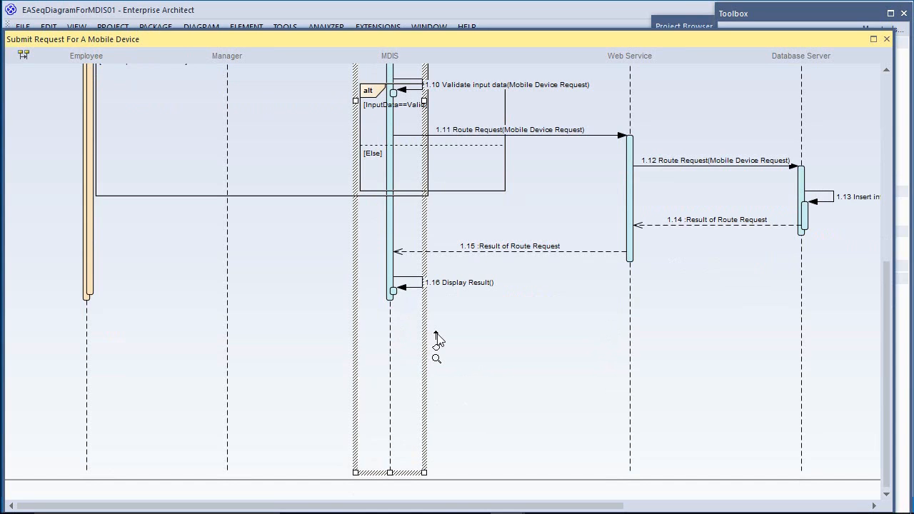
{"action": "left_click_drag", "start_coordinate": [436, 333], "coordinate": [394, 328]}
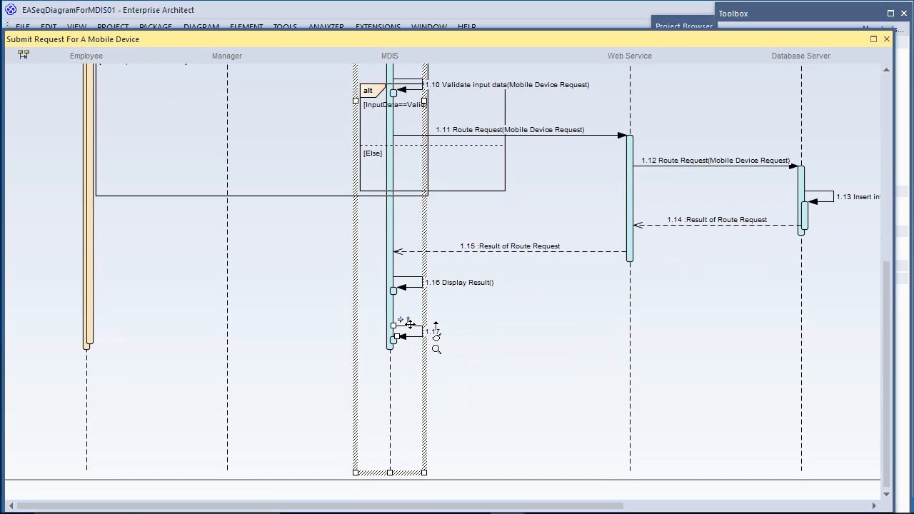
{"action": "double_click", "coordinate": [409, 324]}
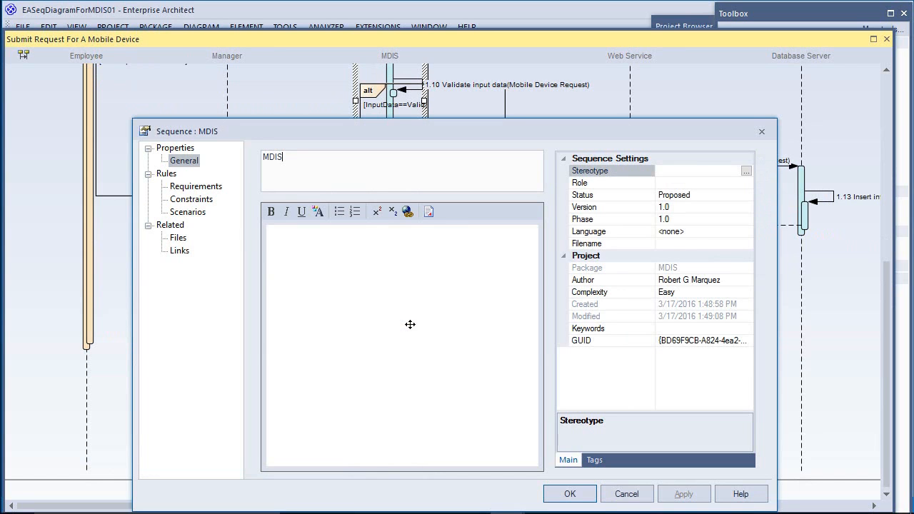
{"action": "left_click", "coordinate": [761, 133]}
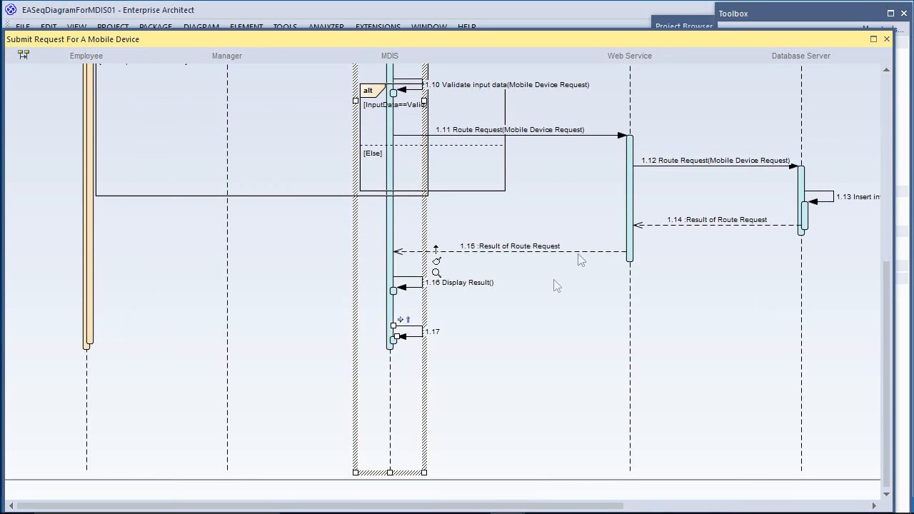
{"action": "double_click", "coordinate": [415, 324]}
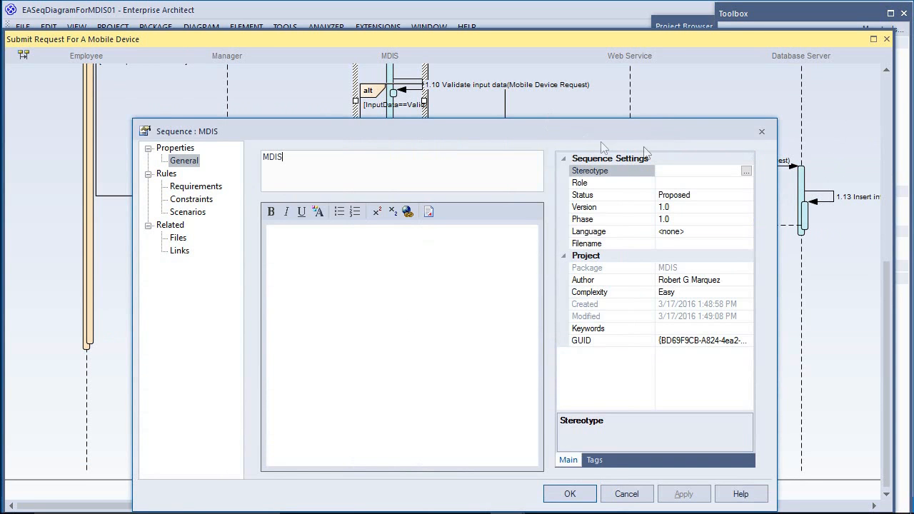
{"action": "left_click", "coordinate": [761, 132]}
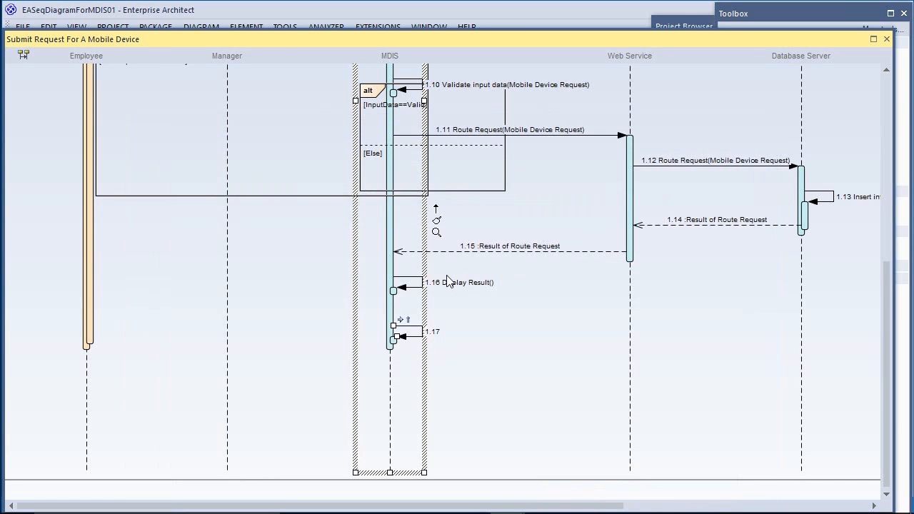
Step: Name the self-message below Display Result "Build e-mail notification"
{"action": "double_click", "coordinate": [417, 336]}
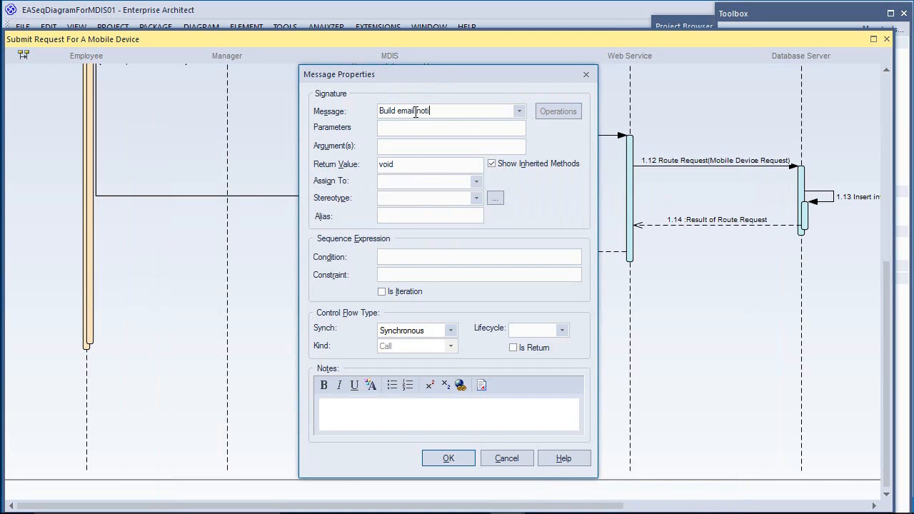
{"action": "type", "text": "tino"}
{"action": "type", "text": "-"}
{"action": "left_click", "coordinate": [447, 458]}
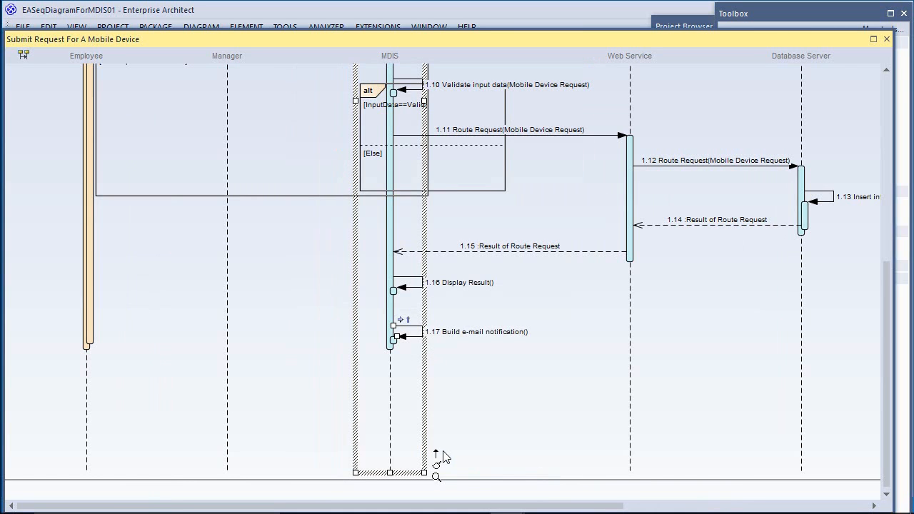
{"action": "left_click", "coordinate": [452, 357]}
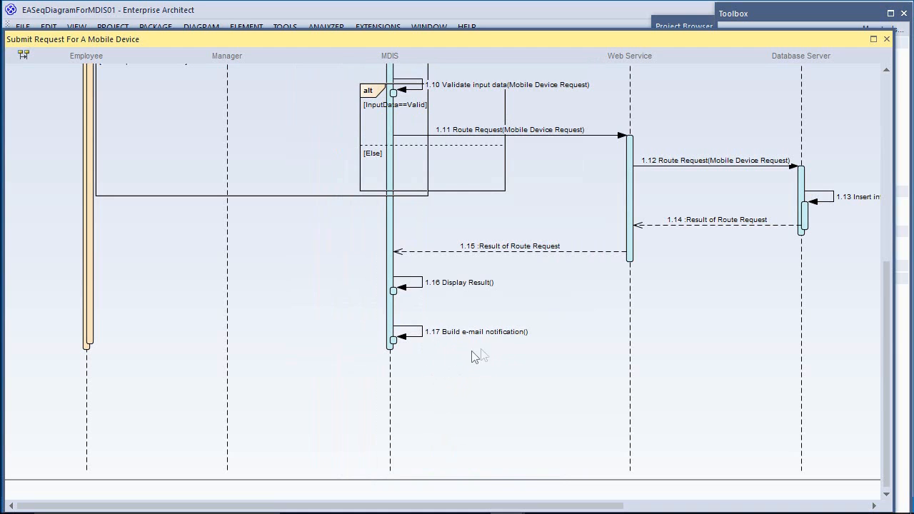
Step: Draw a message from MDIS to the Employee lifeline below the Build e-mail notification self-message and name it "E-mail notification"
{"action": "left_click", "coordinate": [394, 360]}
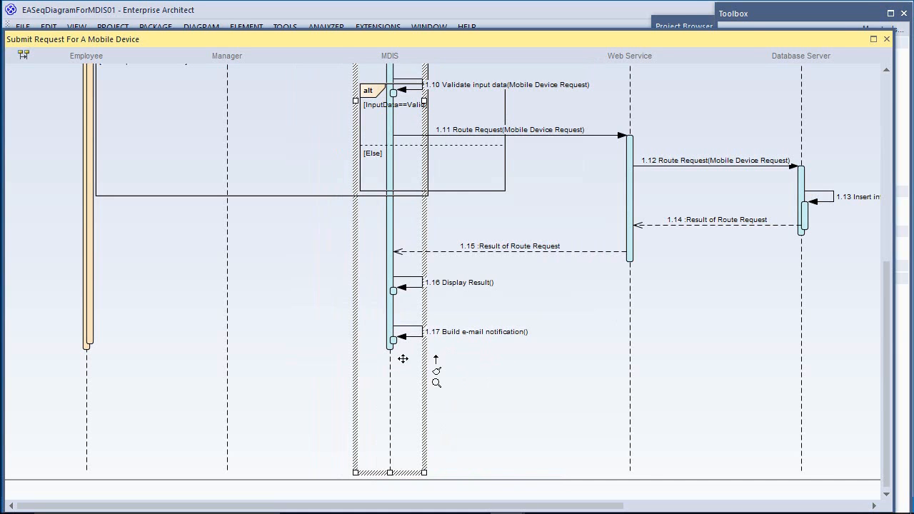
{"action": "left_click_drag", "start_coordinate": [435, 357], "coordinate": [230, 353]}
{"action": "left_click_drag", "start_coordinate": [229, 360], "coordinate": [93, 357]}
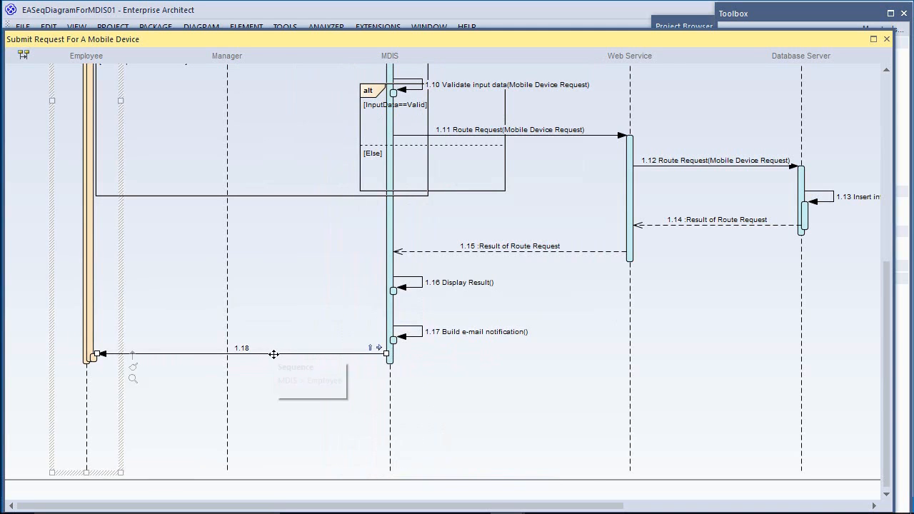
{"action": "double_click", "coordinate": [283, 354]}
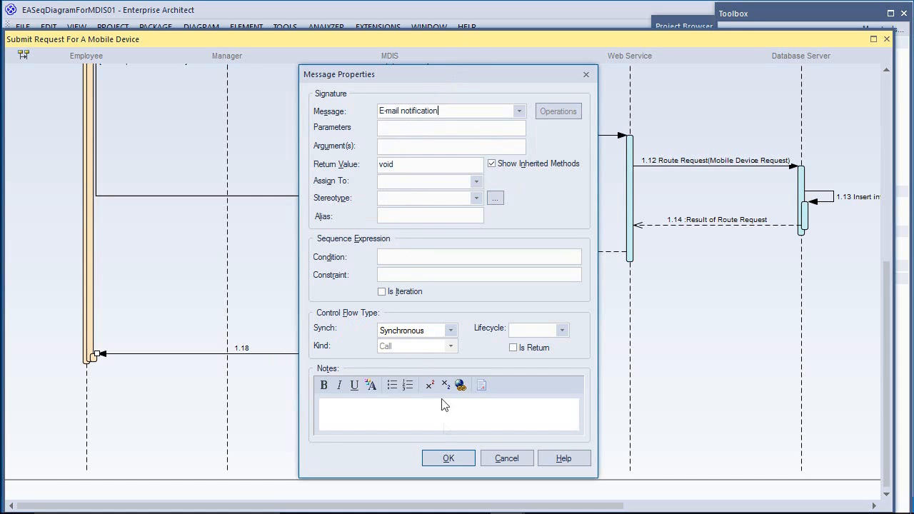
{"action": "left_click", "coordinate": [448, 461]}
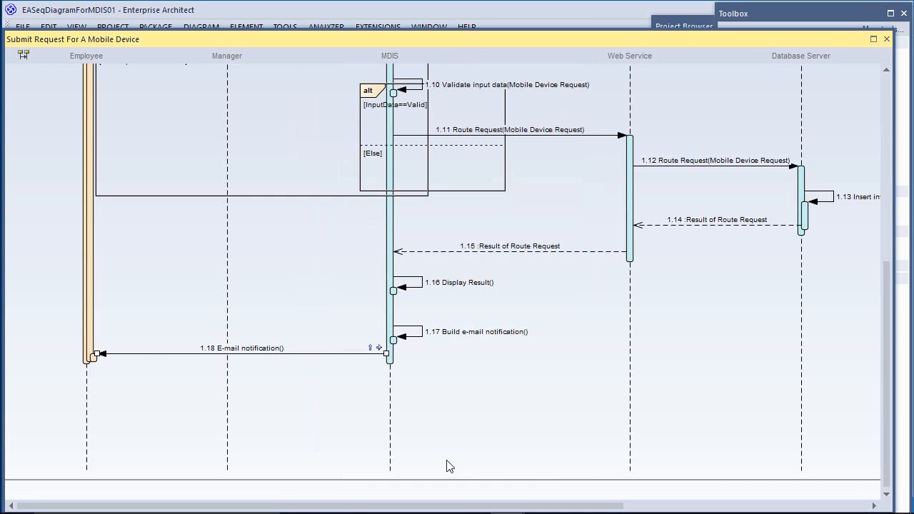
Step: Draw a message from MDIS to the Manager lifeline below the Employee notification and name it "E-mail notification"
{"action": "left_click", "coordinate": [391, 376]}
{"action": "left_click_drag", "start_coordinate": [437, 376], "coordinate": [230, 386]}
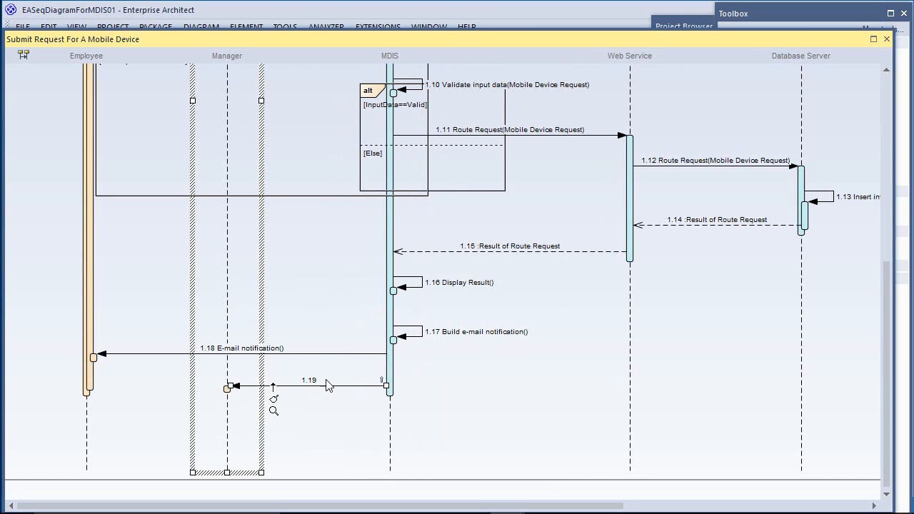
{"action": "left_click", "coordinate": [328, 385]}
{"action": "double_click", "coordinate": [327, 384]}
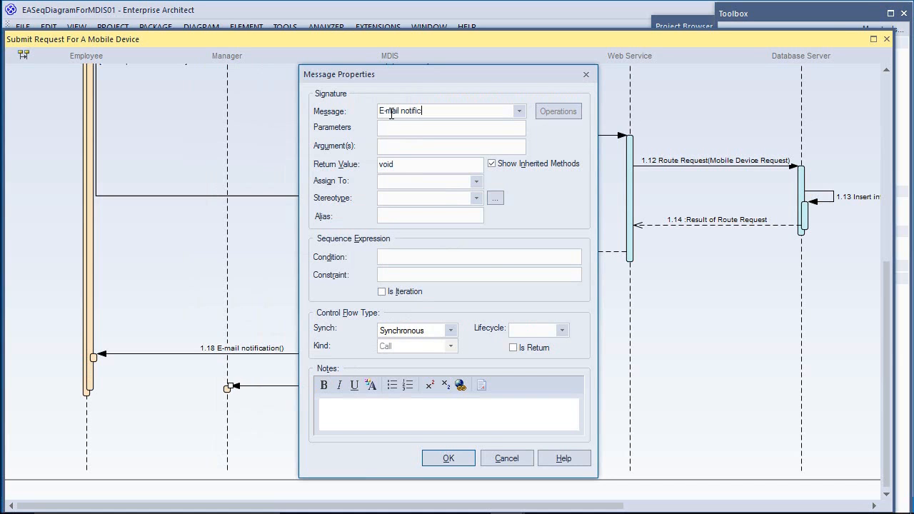
{"action": "left_click", "coordinate": [466, 460]}
{"action": "left_click", "coordinate": [424, 393]}
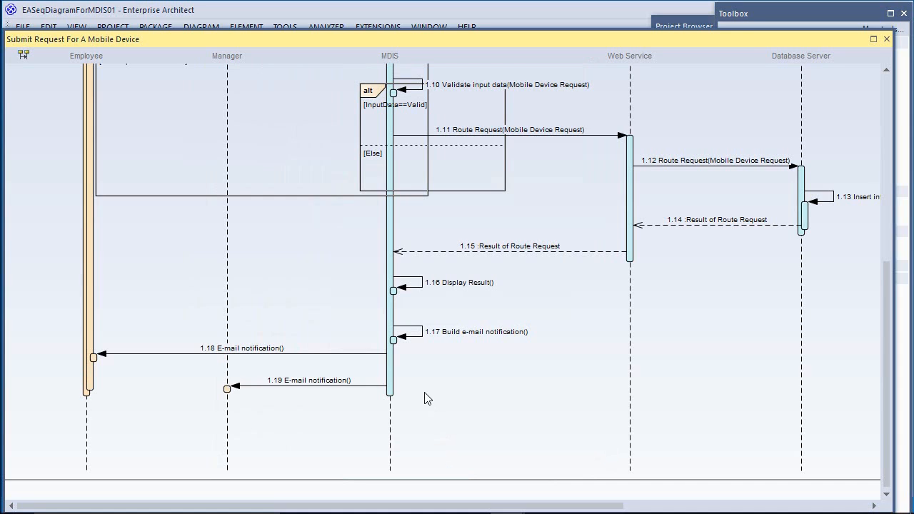
Step: Make both E-mail notification messages start from the extended activation of the Build e-mail notification self-message
{"action": "left_click", "coordinate": [379, 354]}
{"action": "left_click", "coordinate": [378, 385]}
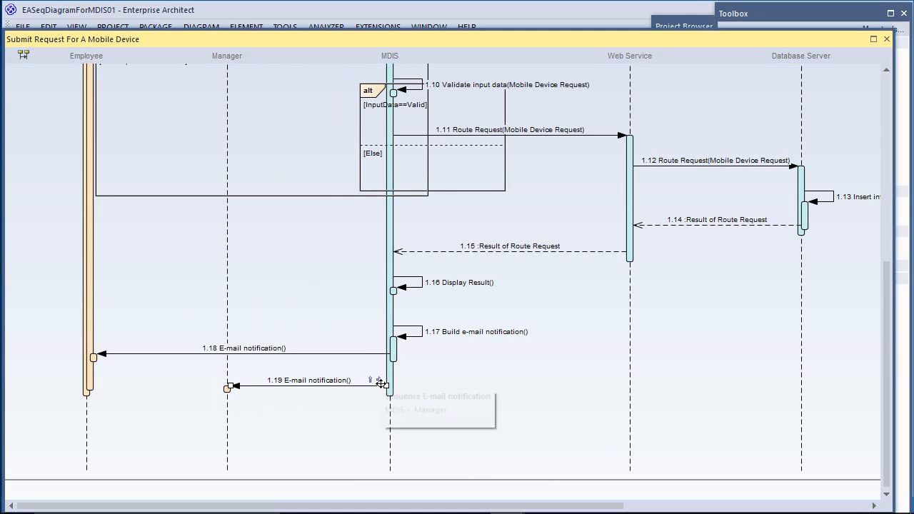
{"action": "left_click", "coordinate": [380, 381]}
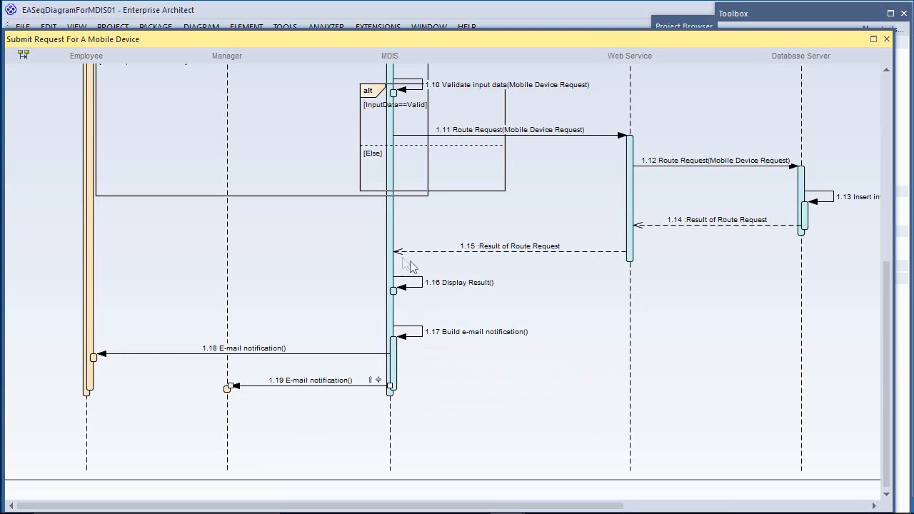
Step: Zoom out the sequence diagram two levels and review its message flow from the mobile device list request onward
{"action": "left_click_drag", "start_coordinate": [332, 32], "coordinate": [347, 89]}
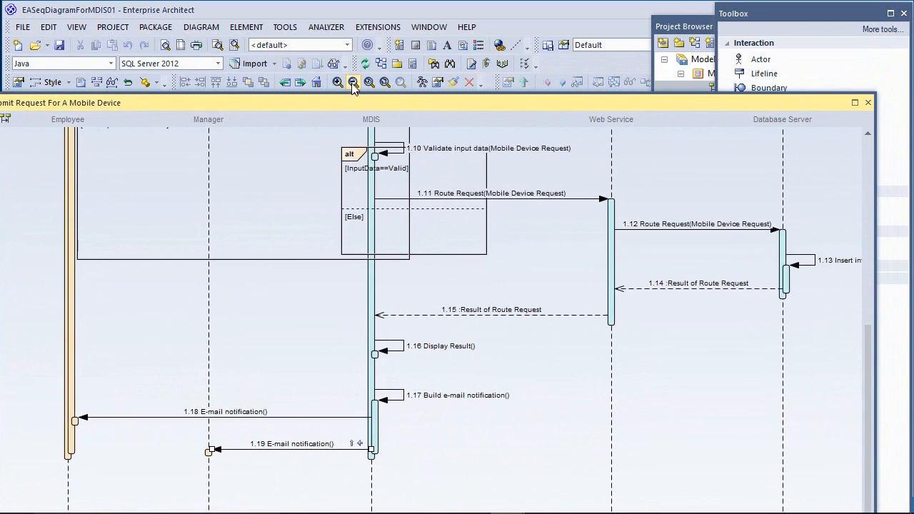
{"action": "left_click", "coordinate": [353, 83]}
{"action": "left_click", "coordinate": [353, 83]}
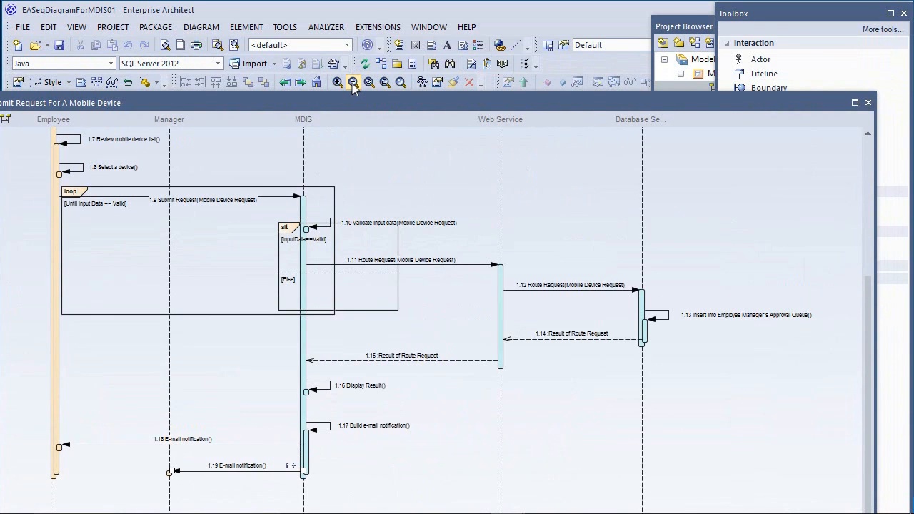
{"action": "left_click_drag", "start_coordinate": [350, 102], "coordinate": [368, 94]}
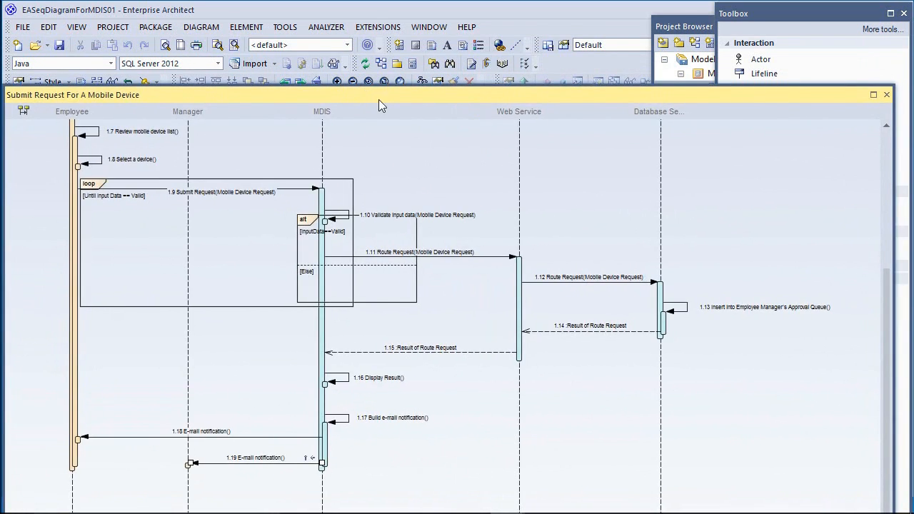
{"action": "left_click_drag", "start_coordinate": [888, 314], "coordinate": [890, 233]}
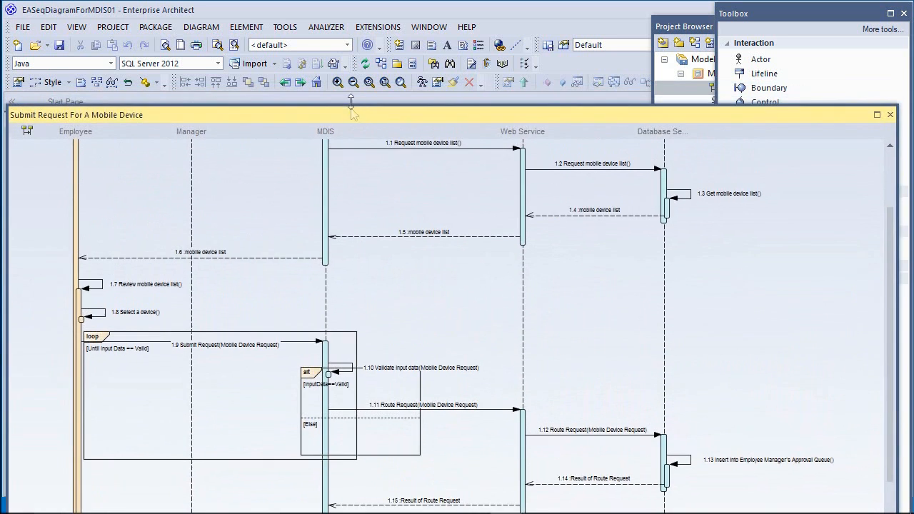
Step: Set the sequence diagram zoom to 75%, reposition its window to show more, and examine the flow from the lifeline heads to the route request result
{"action": "left_click", "coordinate": [353, 82]}
{"action": "left_click", "coordinate": [352, 82]}
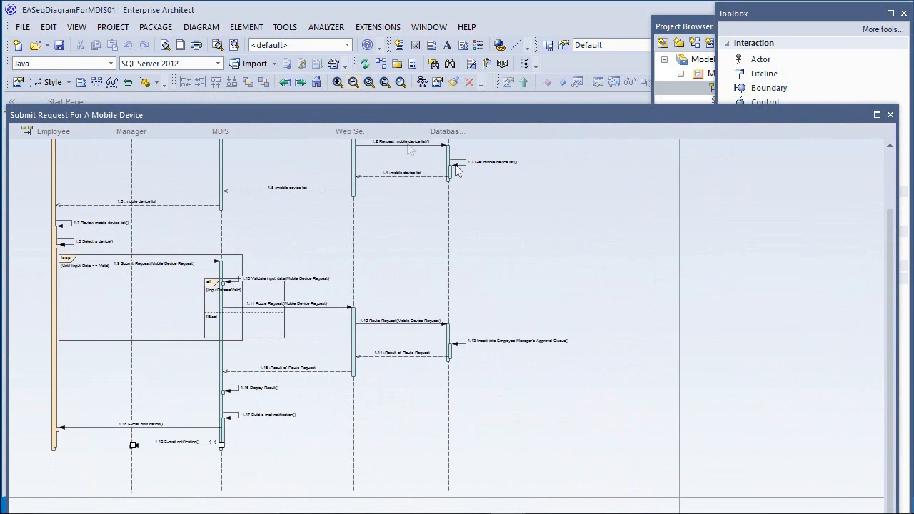
{"action": "left_click", "coordinate": [337, 83]}
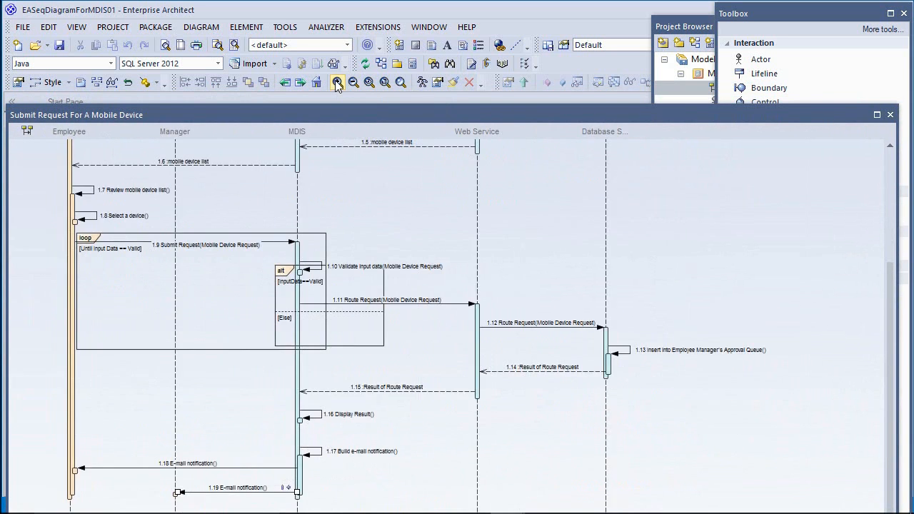
{"action": "left_click", "coordinate": [337, 83]}
{"action": "left_click", "coordinate": [353, 82]}
{"action": "left_click_drag", "start_coordinate": [893, 307], "coordinate": [879, 186]}
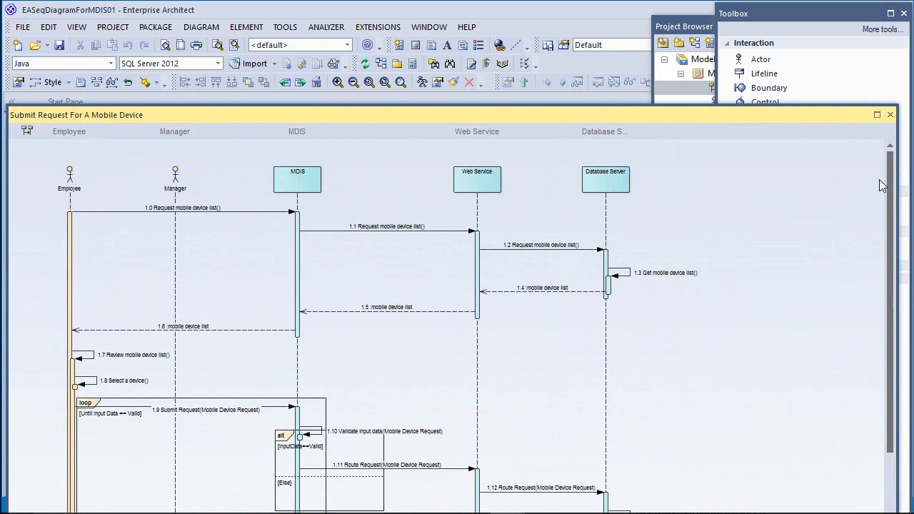
{"action": "left_click_drag", "start_coordinate": [685, 125], "coordinate": [681, 17]}
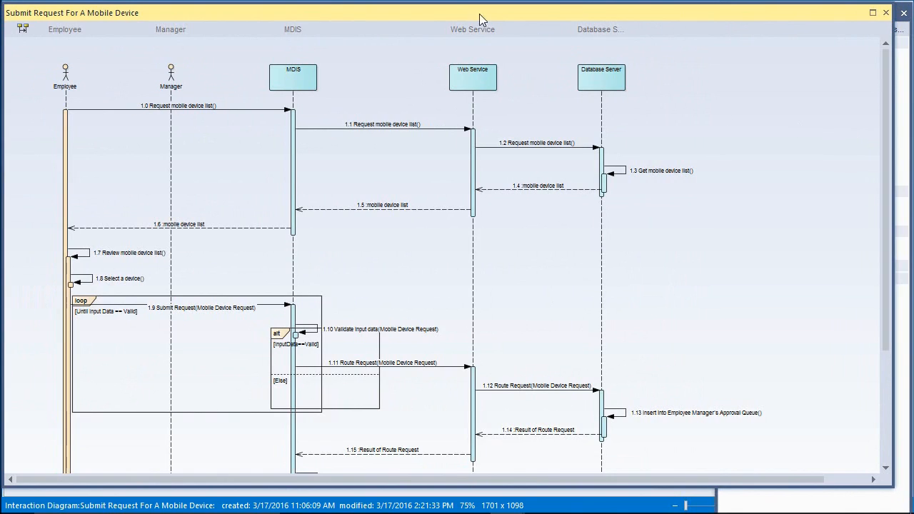
Step: Enlarge the sequence diagram to 94% and review its messages from the initial mobile device list request through both e-mail notifications
{"action": "left_click_drag", "start_coordinate": [439, 23], "coordinate": [447, 154]}
{"action": "left_click", "coordinate": [338, 81]}
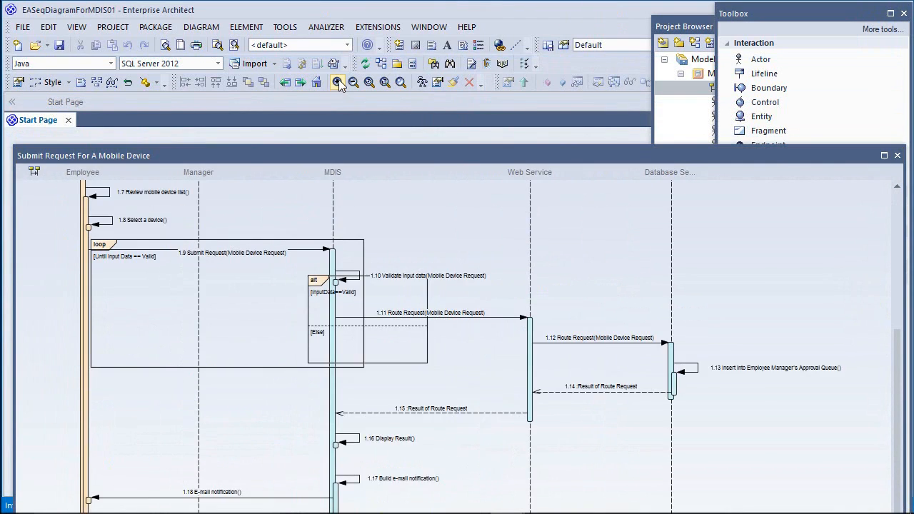
{"action": "left_click_drag", "start_coordinate": [347, 157], "coordinate": [335, 19]}
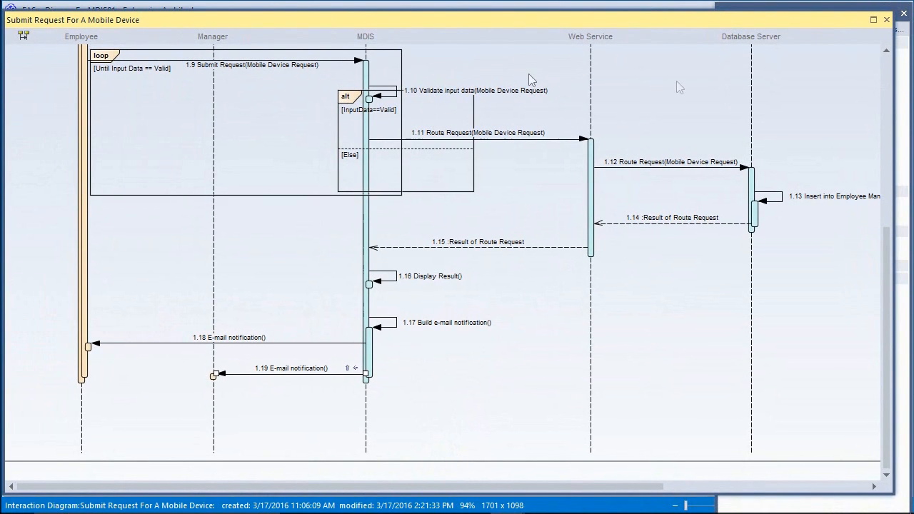
{"action": "left_click_drag", "start_coordinate": [886, 264], "coordinate": [882, 78]}
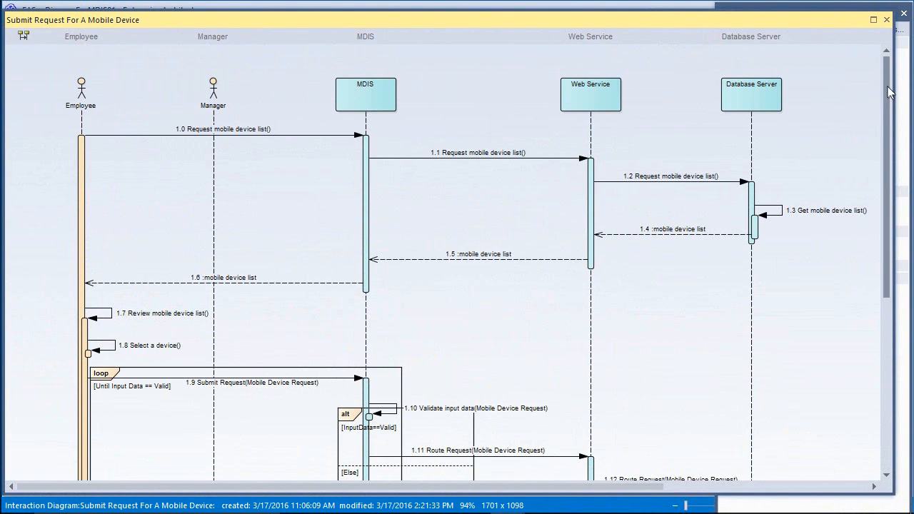
{"action": "left_click_drag", "start_coordinate": [888, 92], "coordinate": [884, 215]}
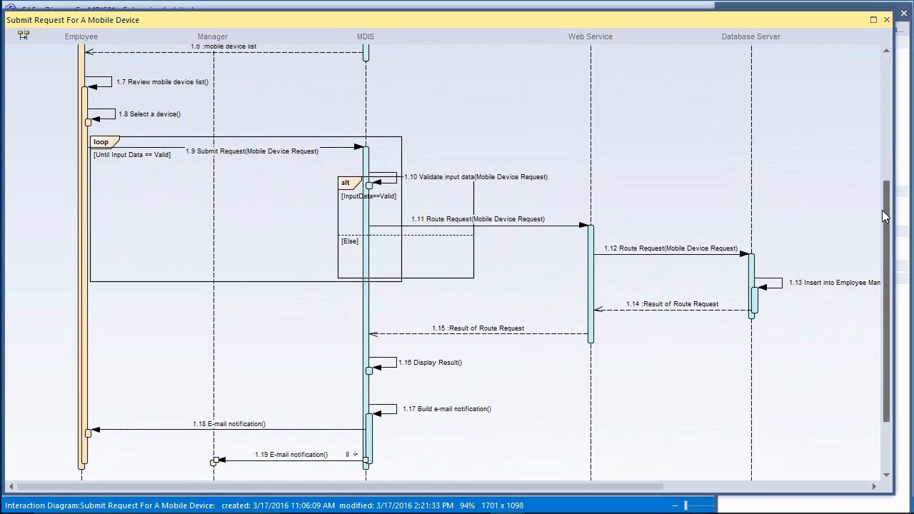
{"action": "left_click_drag", "start_coordinate": [883, 209], "coordinate": [877, 54]}
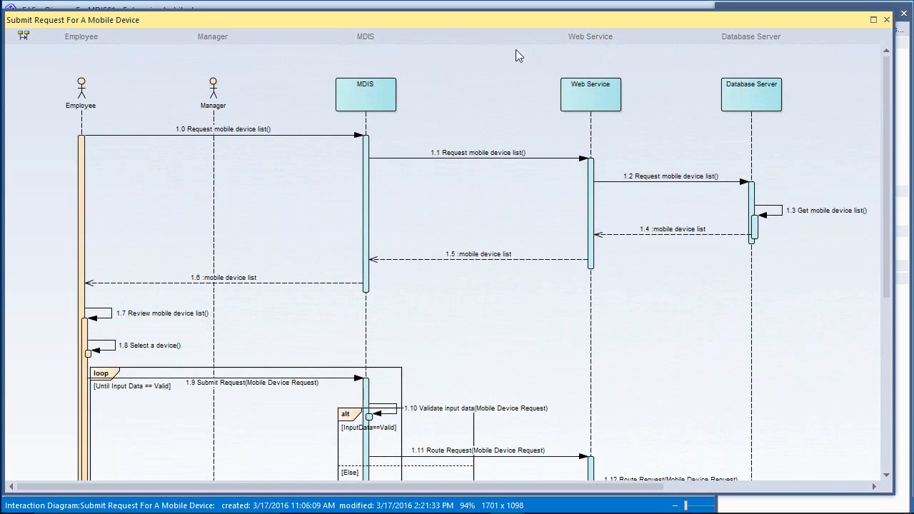